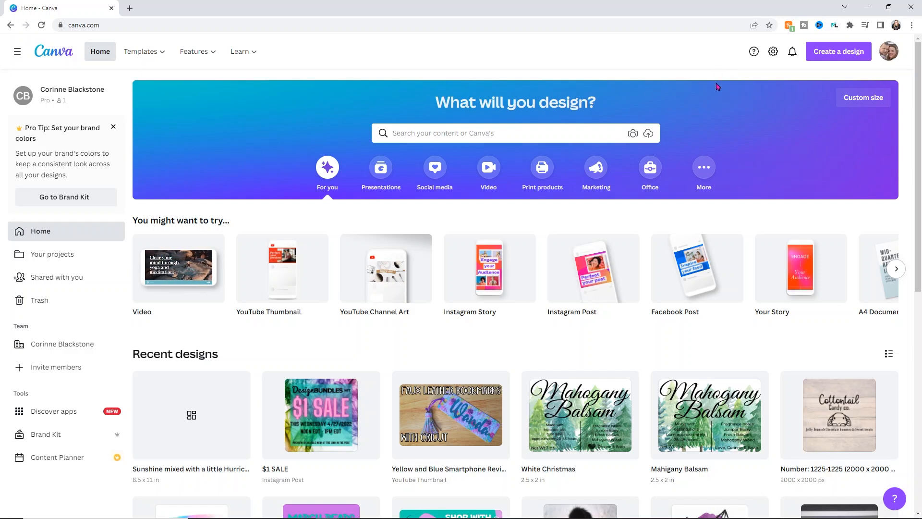
- Create a new custom-size design 8.5 in wide and 11 in high
{"action": "left_click", "coordinate": [845, 102]}
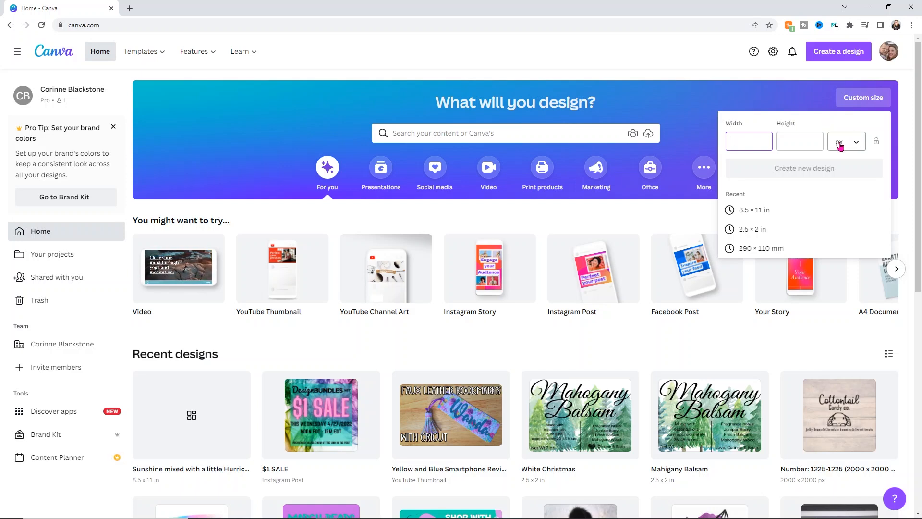
{"action": "left_click", "coordinate": [857, 146]}
{"action": "left_click", "coordinate": [852, 162]}
{"action": "left_click", "coordinate": [736, 134]}
{"action": "type", "text": "8.5"}
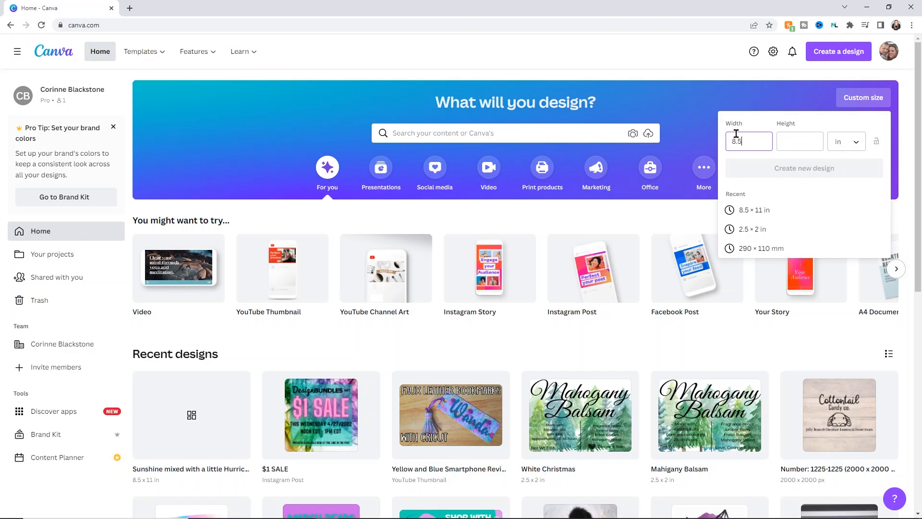
{"action": "left_click", "coordinate": [782, 143]}
{"action": "type", "text": "11"}
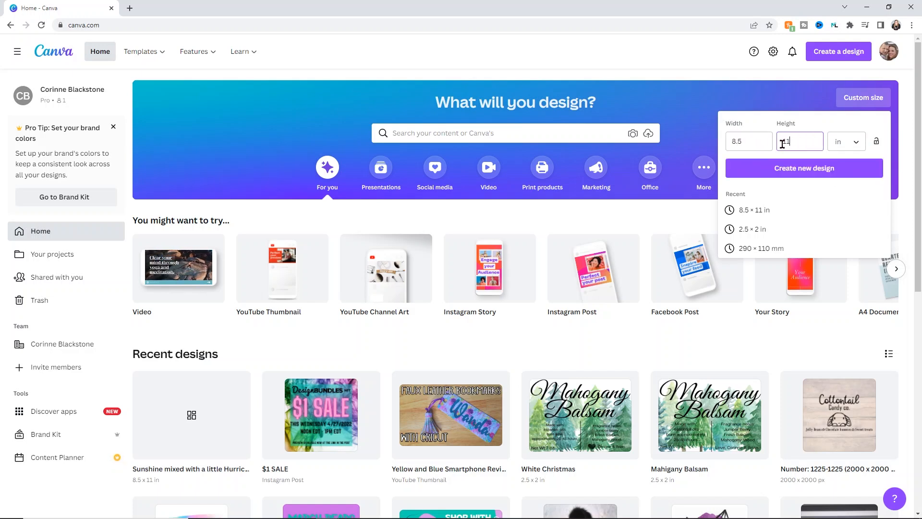
{"action": "left_click", "coordinate": [834, 175]}
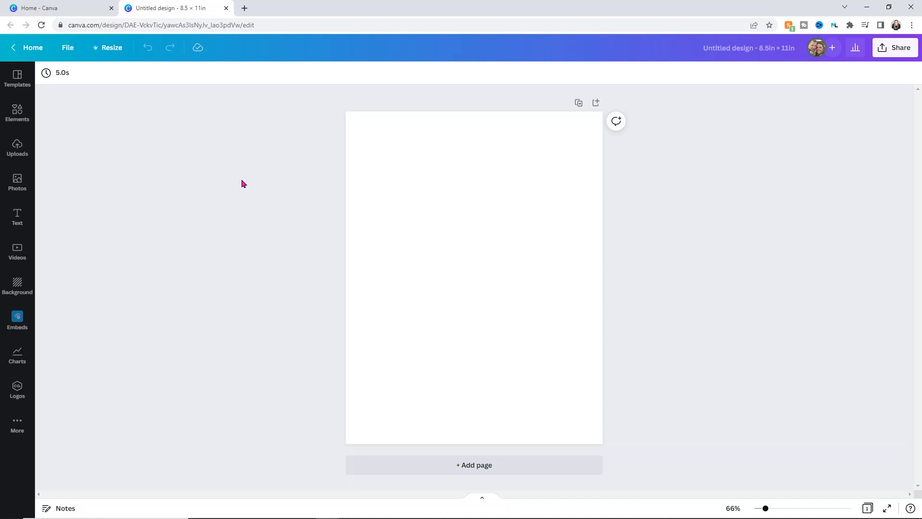
- Search the elements for "succulant" and filter the results to free items only
{"action": "left_click", "coordinate": [17, 111]}
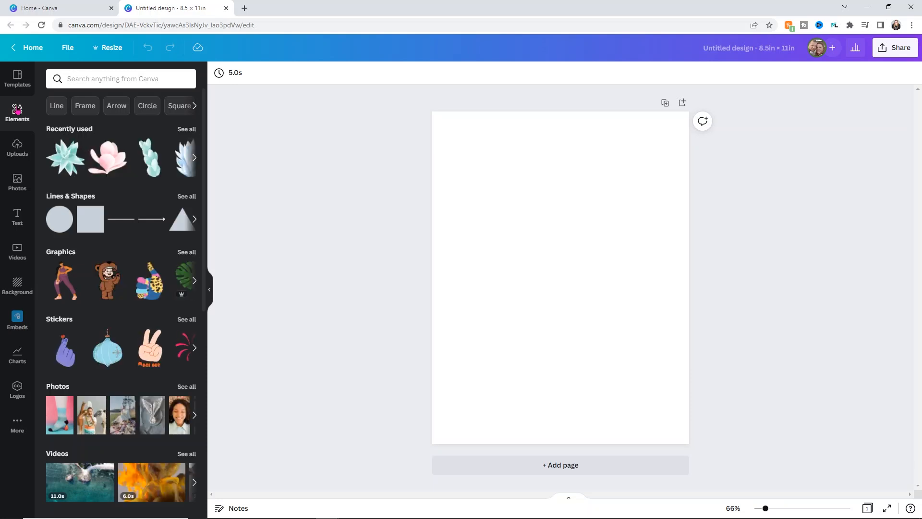
{"action": "left_click", "coordinate": [72, 78]}
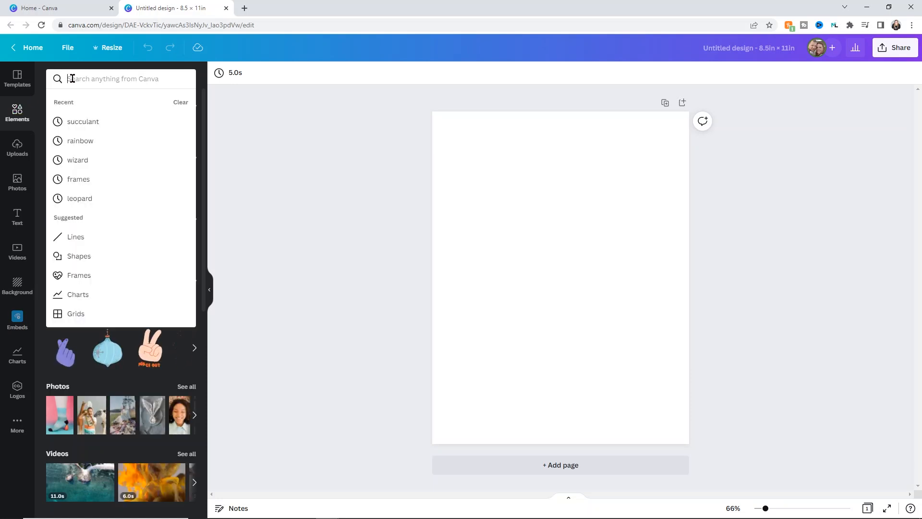
{"action": "type", "text": "succulant"}
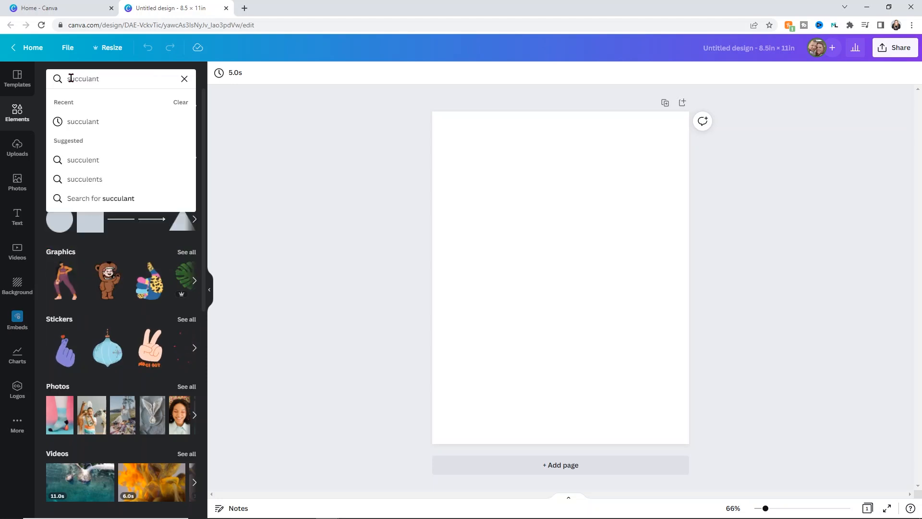
{"action": "key", "text": "Return"}
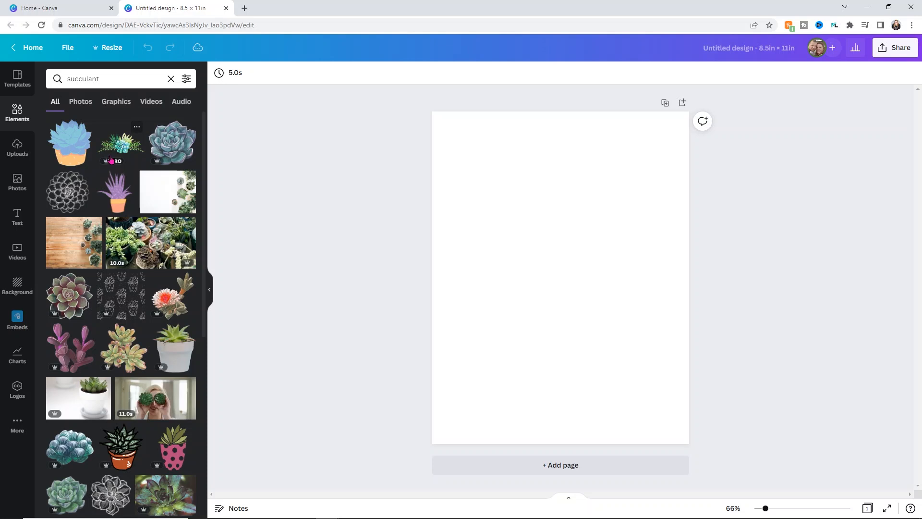
{"action": "left_click", "coordinate": [189, 80]}
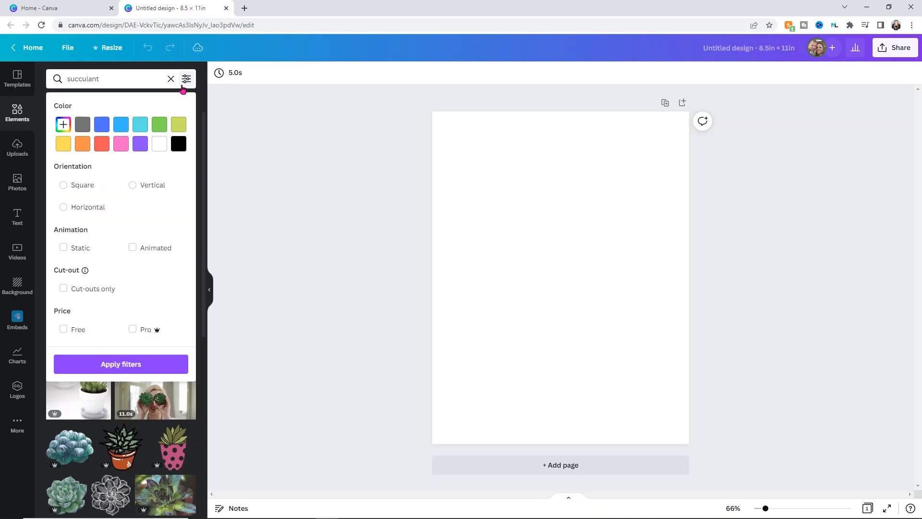
{"action": "left_click", "coordinate": [64, 329]}
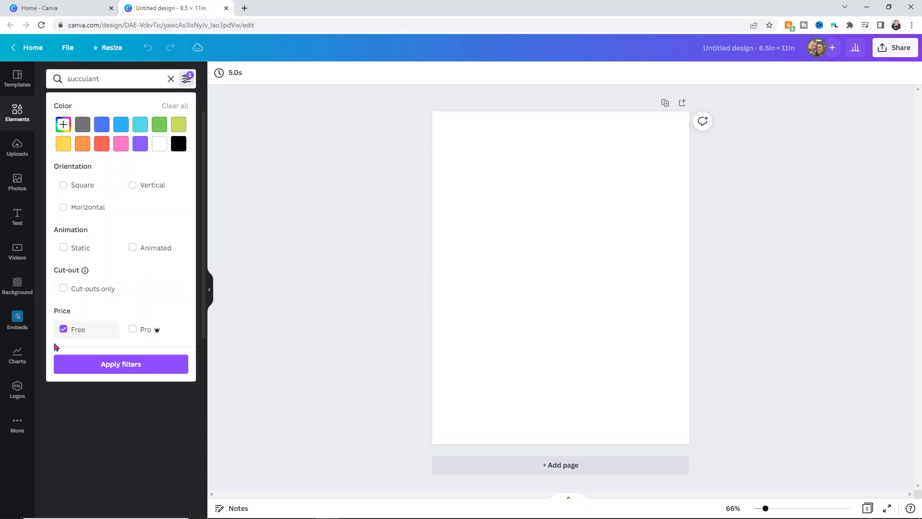
{"action": "left_click", "coordinate": [86, 367]}
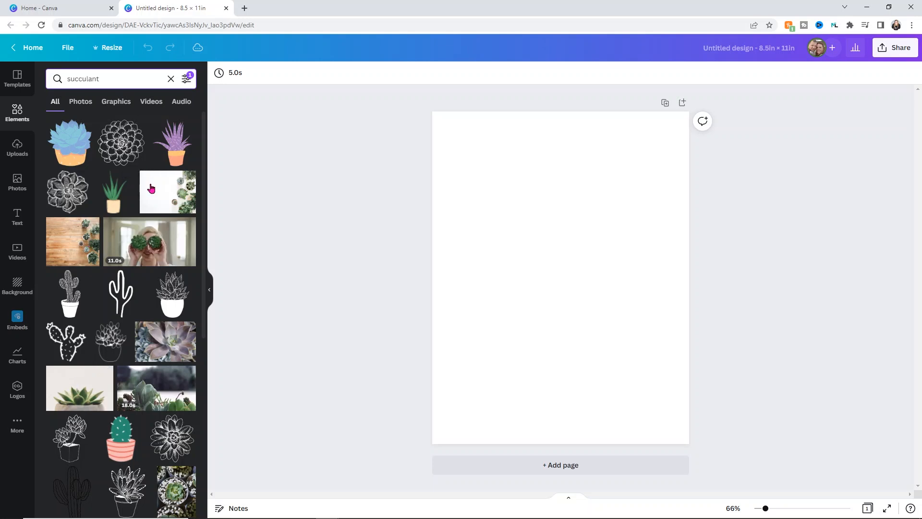
- Add the pink rosette succulent and its four recommended matches in teal, blue and pink to the page
{"action": "scroll", "coordinate": [144, 217], "scroll_direction": "down", "scroll_amount": 4}
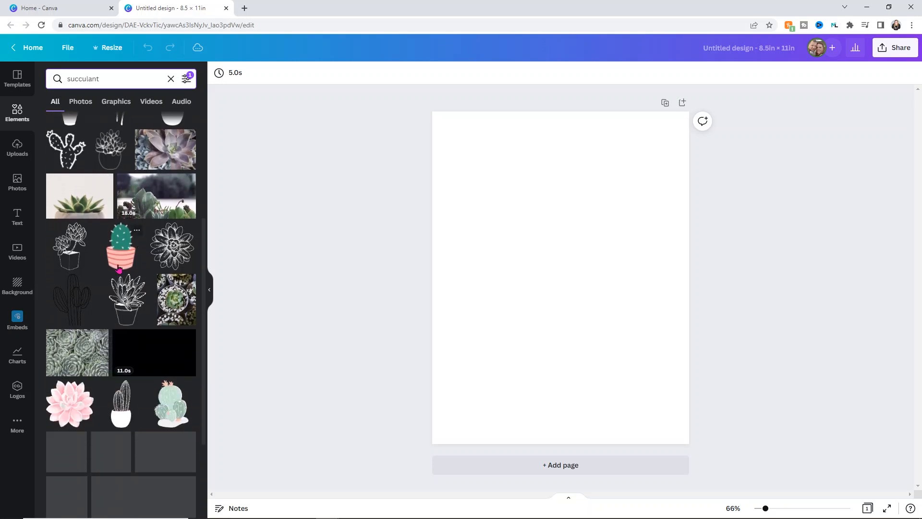
{"action": "scroll", "coordinate": [127, 260], "scroll_direction": "down", "scroll_amount": 3}
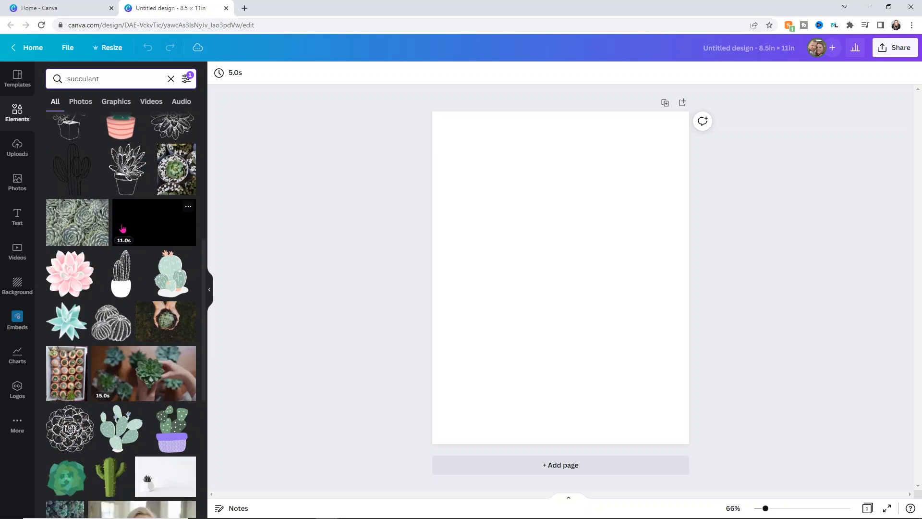
{"action": "left_click", "coordinate": [68, 274]}
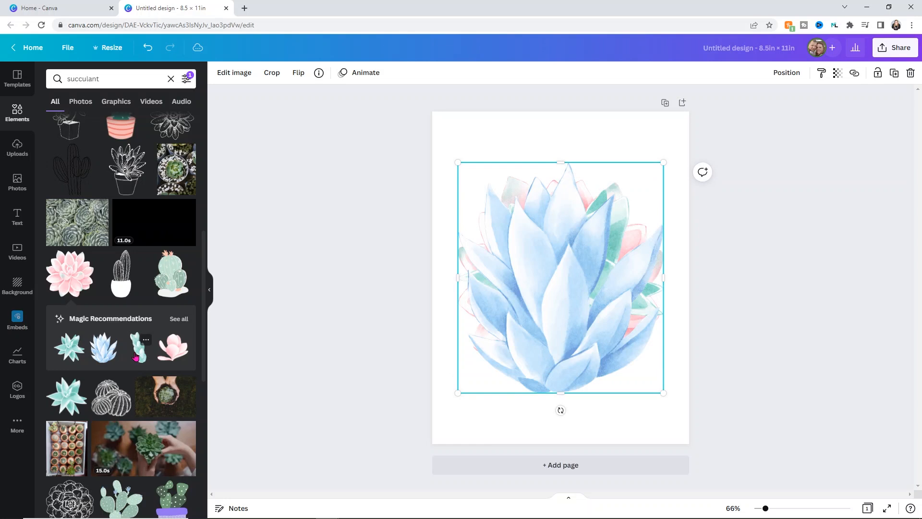
{"action": "left_click", "coordinate": [171, 354]}
- Show all Magic Recommendations and add the rounded blue succulent and the stacked purple succulent to the page
{"action": "left_click", "coordinate": [178, 319]}
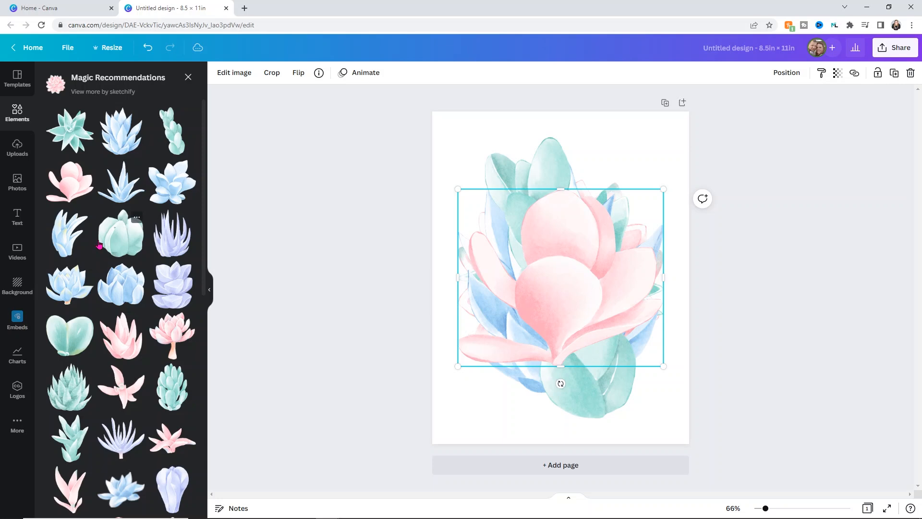
{"action": "scroll", "coordinate": [102, 254], "scroll_direction": "down", "scroll_amount": 6}
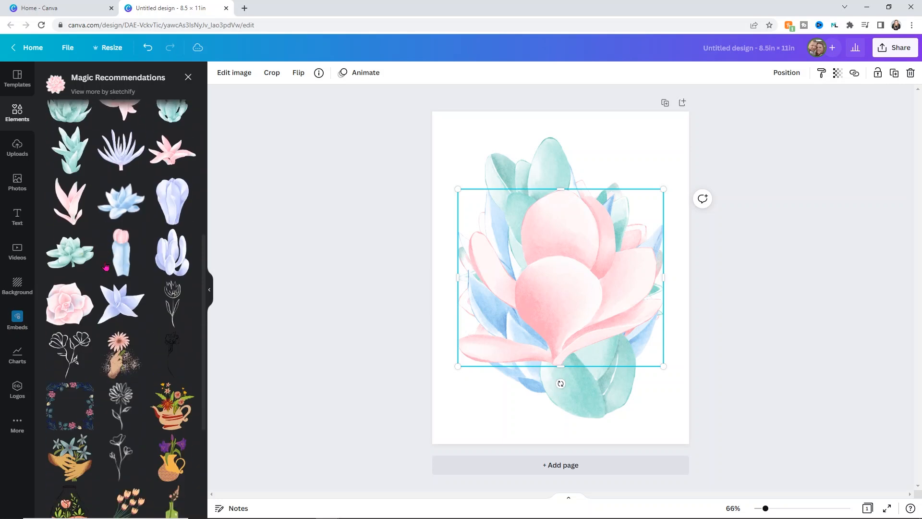
{"action": "scroll", "coordinate": [105, 267], "scroll_direction": "up", "scroll_amount": 3}
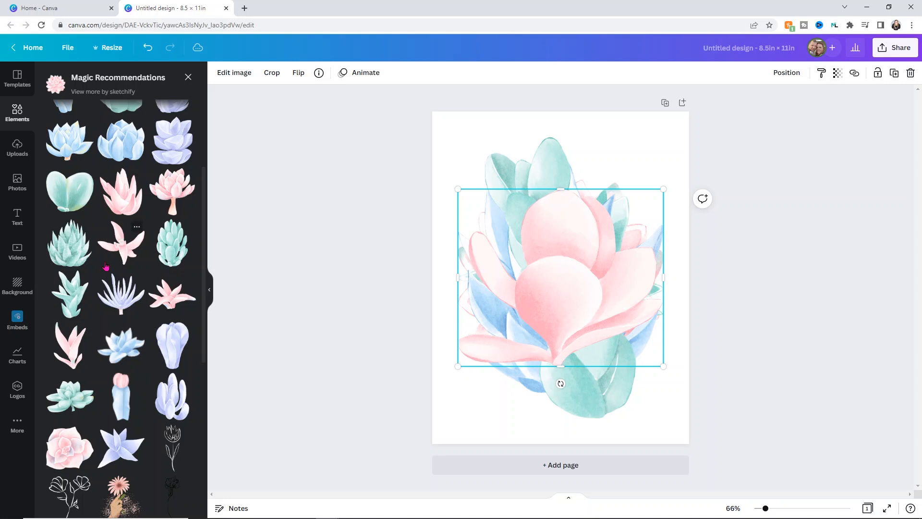
{"action": "scroll", "coordinate": [105, 266], "scroll_direction": "up", "scroll_amount": 2}
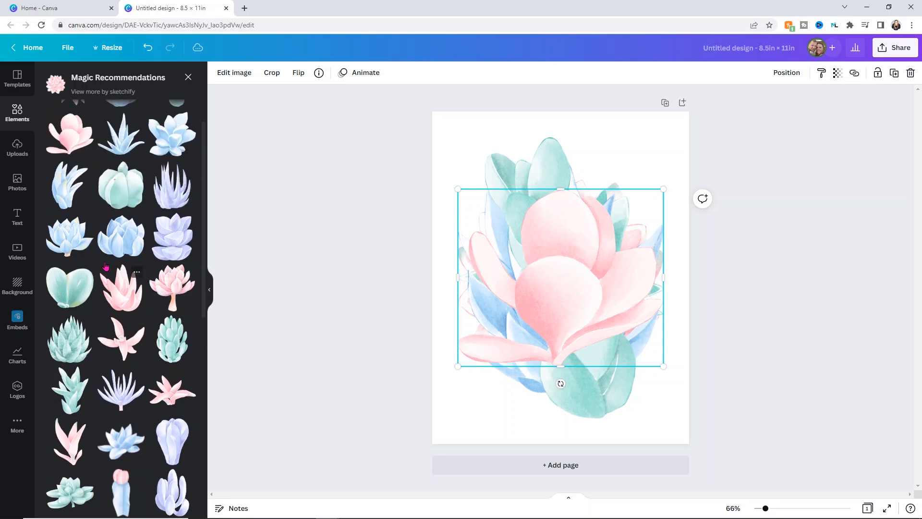
{"action": "left_click", "coordinate": [115, 242]}
{"action": "left_click", "coordinate": [167, 239]}
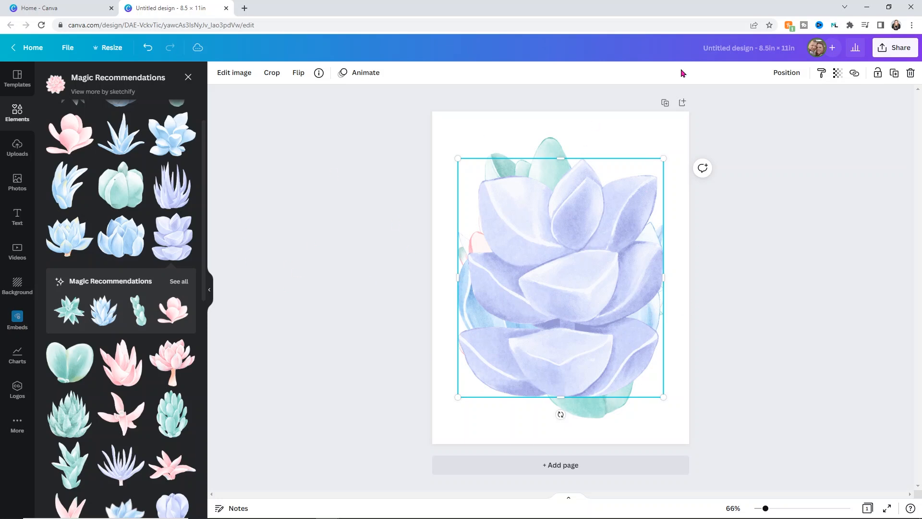
- Shrink the purple and rounded blue succulents to about half size and place them side by side along the page's lower edge
{"action": "left_click_drag", "start_coordinate": [664, 155], "coordinate": [566, 272]}
{"action": "left_click_drag", "start_coordinate": [534, 332], "coordinate": [514, 369]}
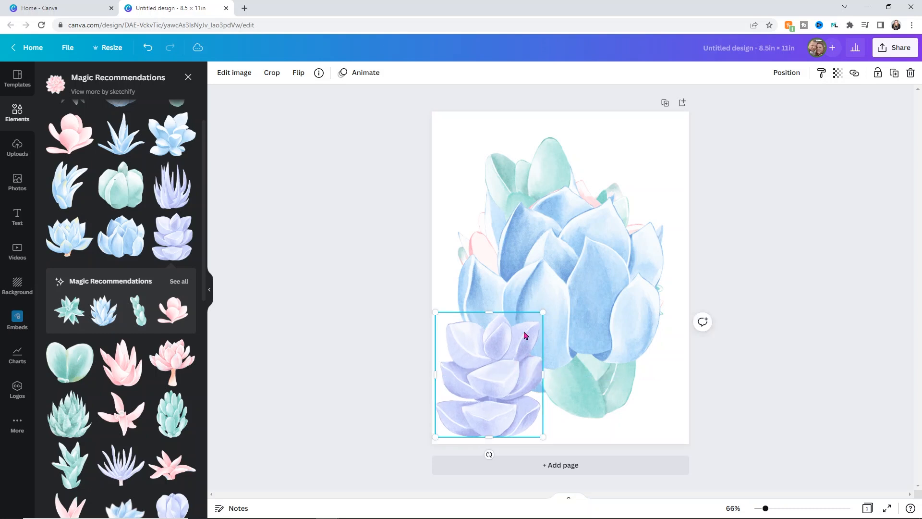
{"action": "left_click", "coordinate": [584, 267]}
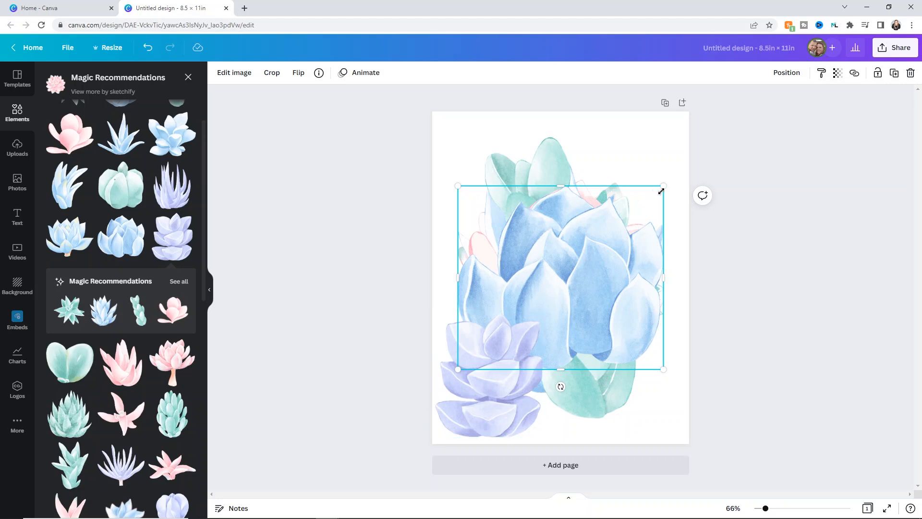
{"action": "left_click_drag", "start_coordinate": [666, 186], "coordinate": [570, 270]}
{"action": "left_click_drag", "start_coordinate": [554, 313], "coordinate": [606, 370]}
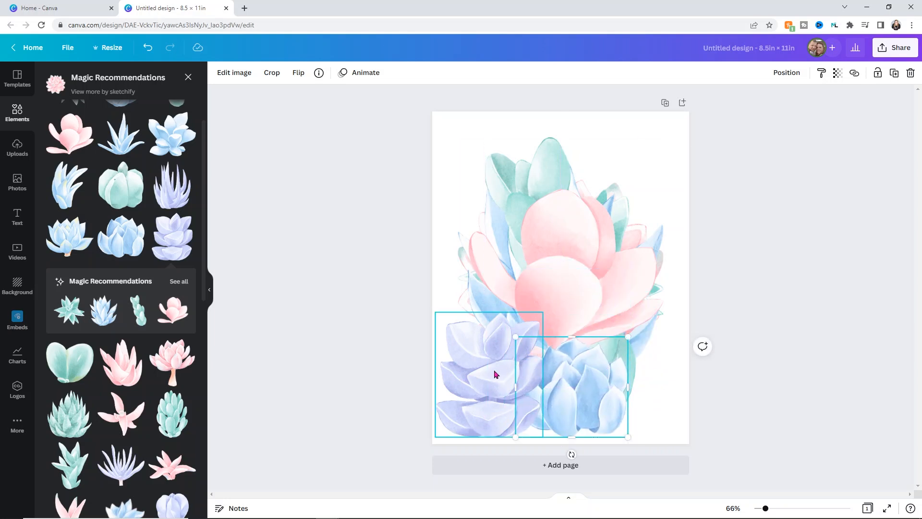
- Bring the rounded blue succulent to the front and shift it to the page's bottom edge, overlapping the purple one
{"action": "right_click", "coordinate": [563, 368]}
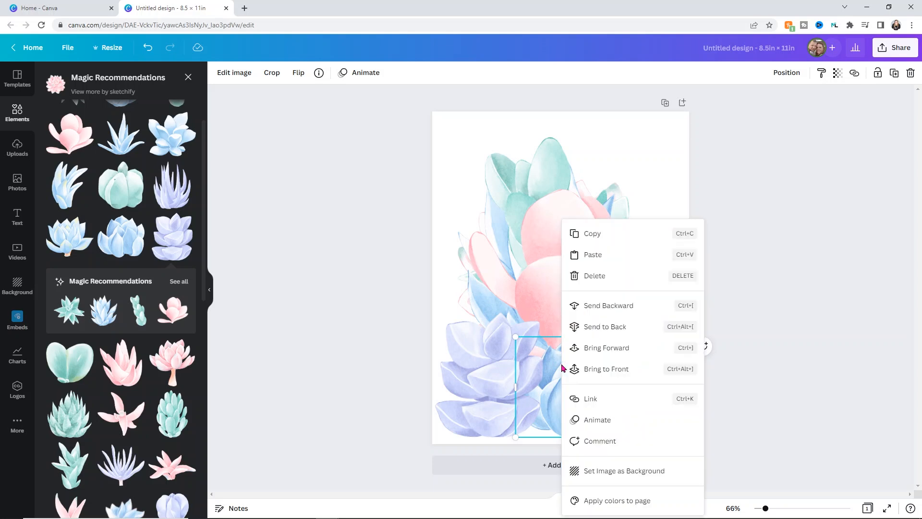
{"action": "left_click", "coordinate": [593, 371]}
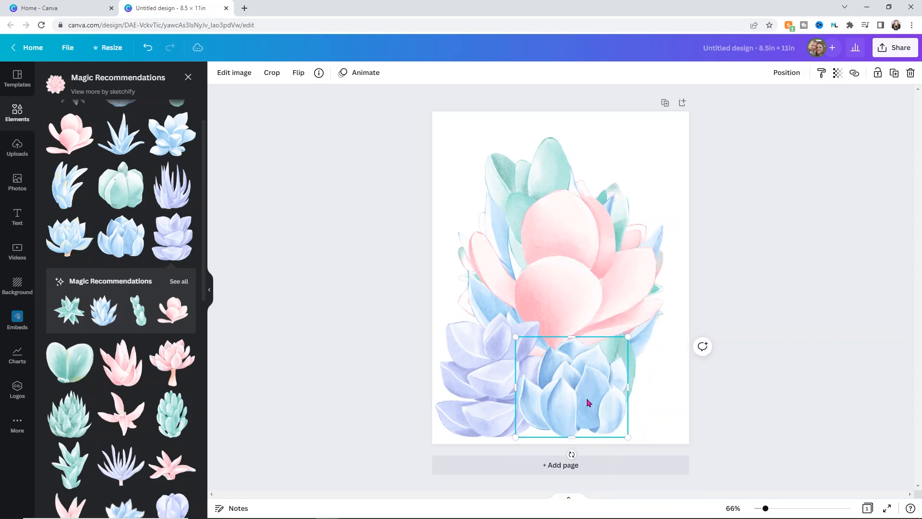
{"action": "left_click_drag", "start_coordinate": [592, 401], "coordinate": [578, 399]}
- Shrink the large pink petalled succulent, place it just above the rounded blue one and bring it to the front
{"action": "left_click", "coordinate": [578, 294]}
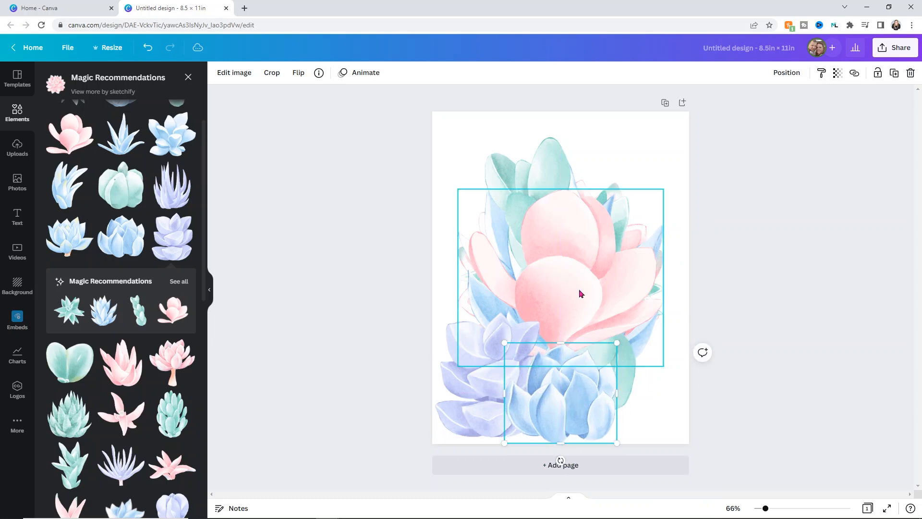
{"action": "left_click_drag", "start_coordinate": [665, 368], "coordinate": [532, 253]}
{"action": "left_click_drag", "start_coordinate": [506, 221], "coordinate": [575, 280]}
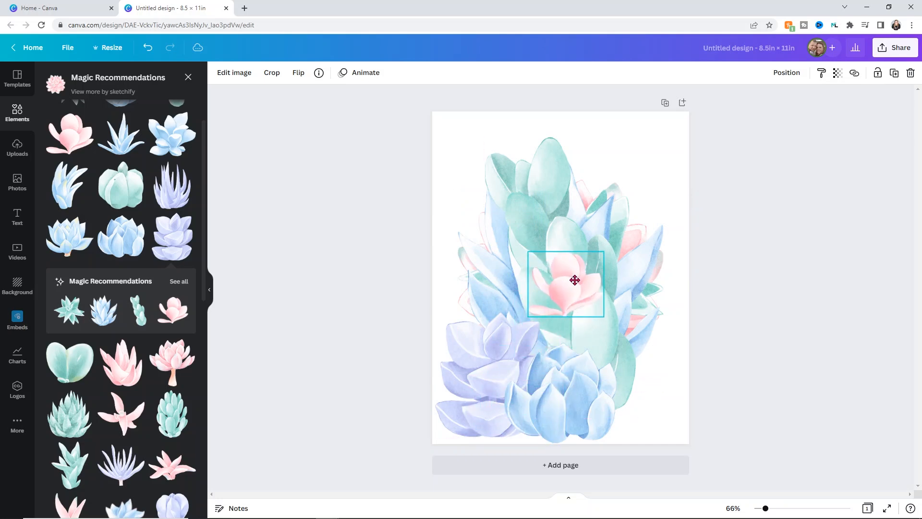
{"action": "right_click", "coordinate": [575, 281]}
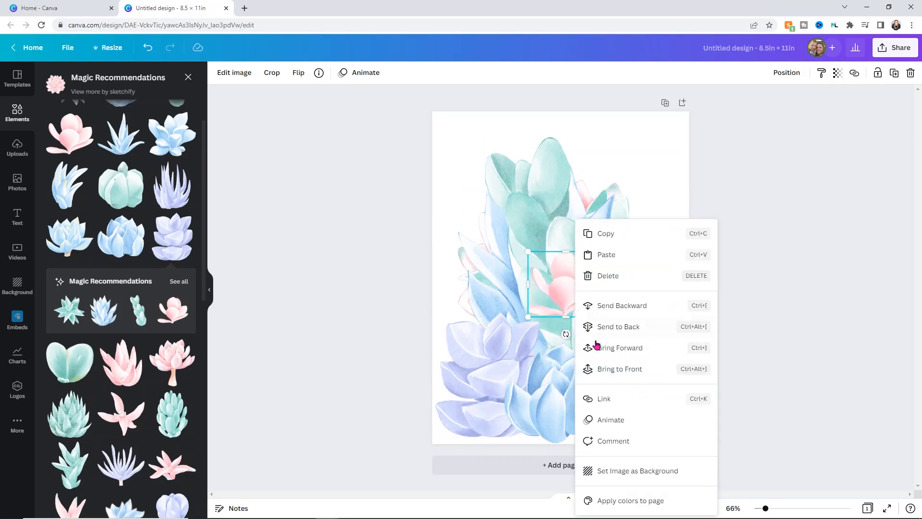
{"action": "left_click", "coordinate": [611, 369]}
{"action": "mouse_move", "coordinate": [583, 301]}
{"action": "left_mouse_down"}
{"action": "mouse_move", "coordinate": [533, 385]}
{"action": "mouse_move", "coordinate": [531, 412]}
{"action": "mouse_move", "coordinate": [579, 294]}
{"action": "left_mouse_up"}
- Adjust the layer order by sending the rounded blue succulent backward and the purple succulent to the back
{"action": "right_click", "coordinate": [580, 295]}
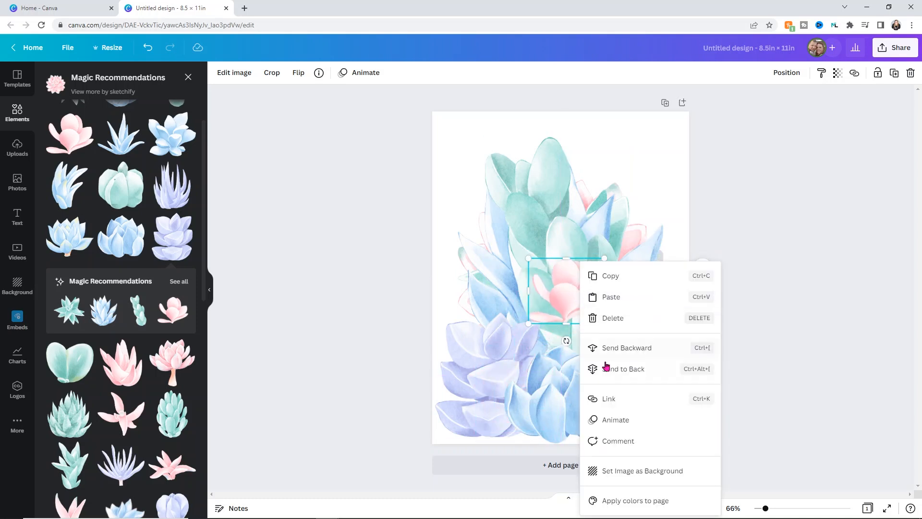
{"action": "left_click", "coordinate": [568, 297]}
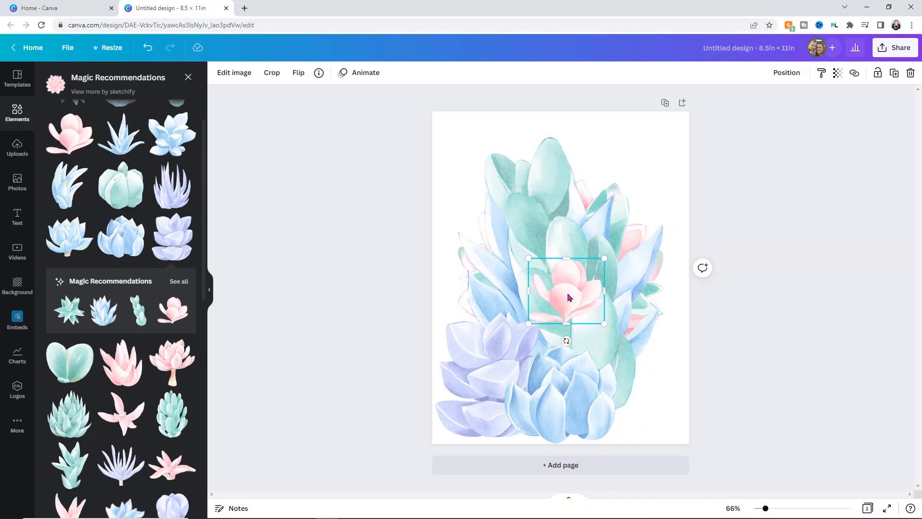
{"action": "right_click", "coordinate": [568, 297]}
{"action": "left_click", "coordinate": [561, 365]}
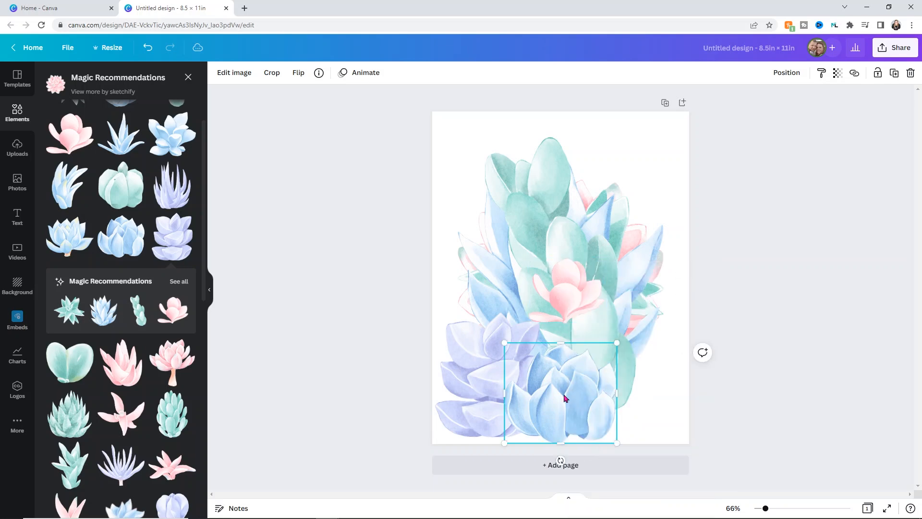
{"action": "right_click", "coordinate": [563, 393]}
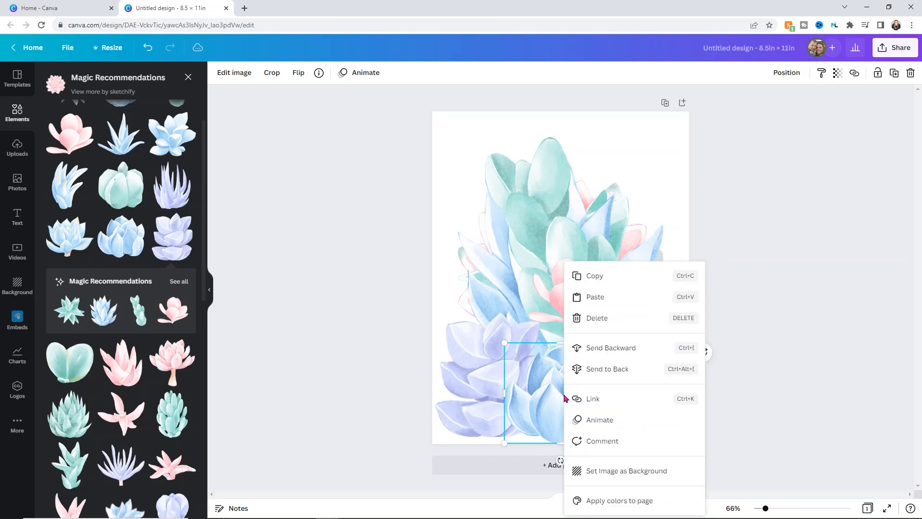
{"action": "left_click", "coordinate": [594, 356]}
{"action": "right_click", "coordinate": [504, 391]}
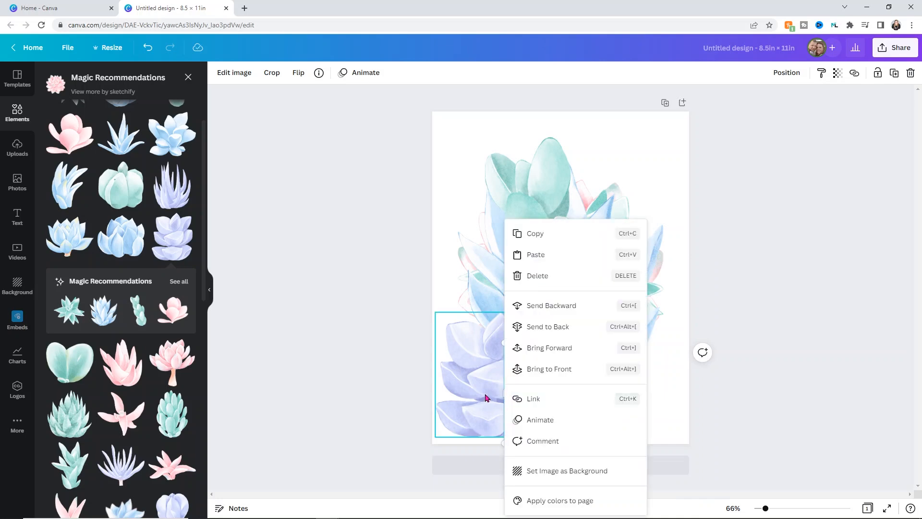
{"action": "right_click", "coordinate": [488, 391]}
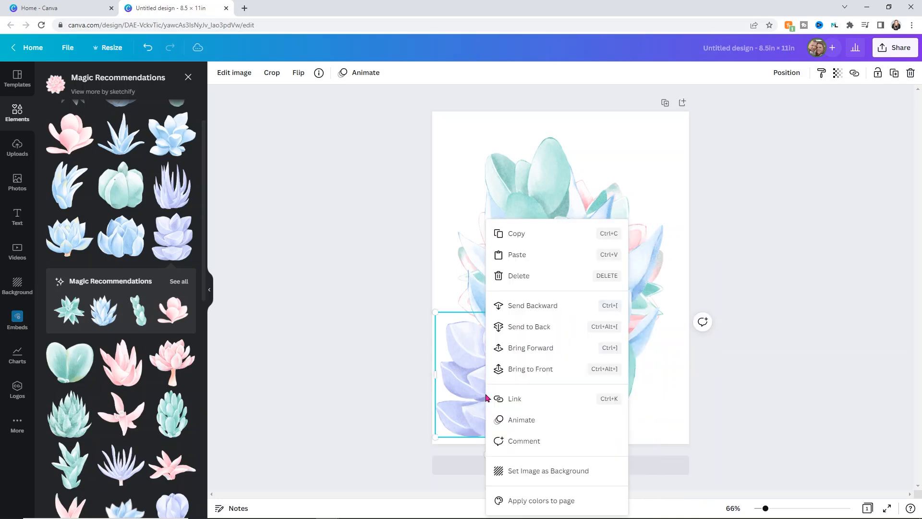
{"action": "left_click", "coordinate": [544, 332]}
- Move the small pink succulent over the base of the purple and blue ones, and shrink the stacked teal one beside the blue
{"action": "left_click_drag", "start_coordinate": [574, 291], "coordinate": [515, 408]}
{"action": "left_click", "coordinate": [545, 301]}
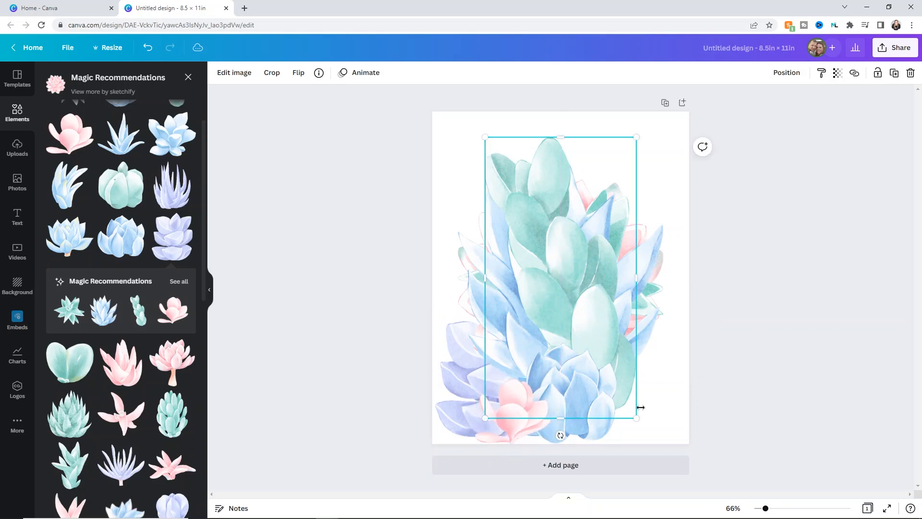
{"action": "left_click_drag", "start_coordinate": [635, 416], "coordinate": [531, 222]}
{"action": "left_click_drag", "start_coordinate": [514, 182], "coordinate": [637, 370]}
- Delete the large spiky blue succulent and the large teal star-shaped succulent
{"action": "left_click", "coordinate": [579, 257]}
{"action": "mouse_move", "coordinate": [579, 258]}
{"action": "left_mouse_down"}
{"action": "mouse_move", "coordinate": [593, 232]}
{"action": "mouse_move", "coordinate": [578, 232]}
{"action": "mouse_move", "coordinate": [580, 240]}
{"action": "left_mouse_up"}
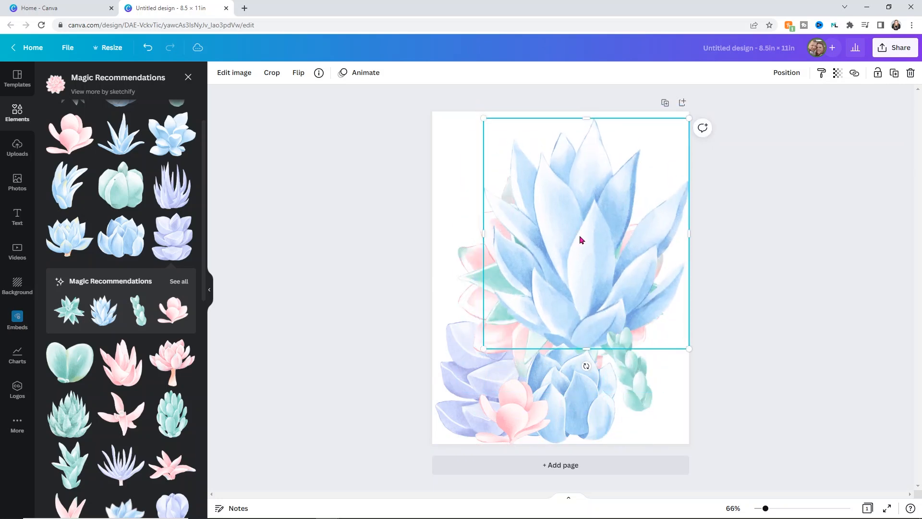
{"action": "key", "text": "Delete"}
{"action": "left_click_drag", "start_coordinate": [567, 288], "coordinate": [586, 262]}
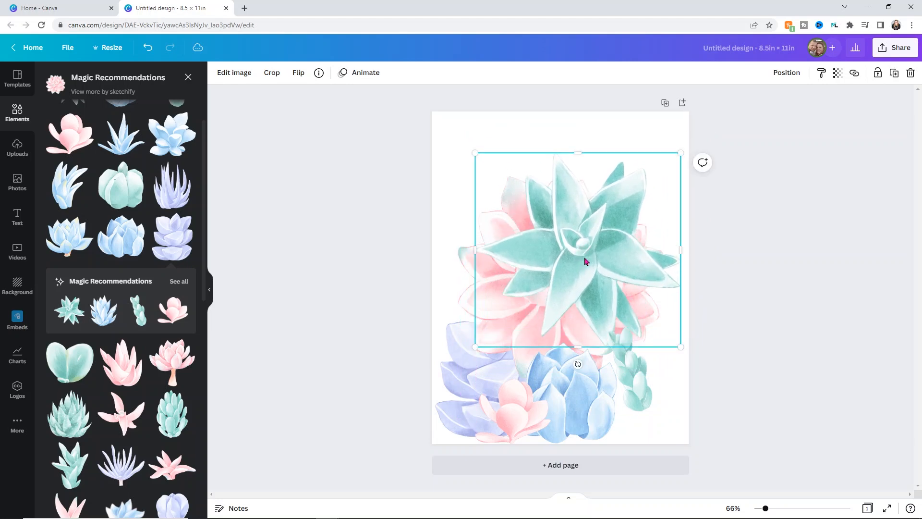
{"action": "key", "text": "Delete"}
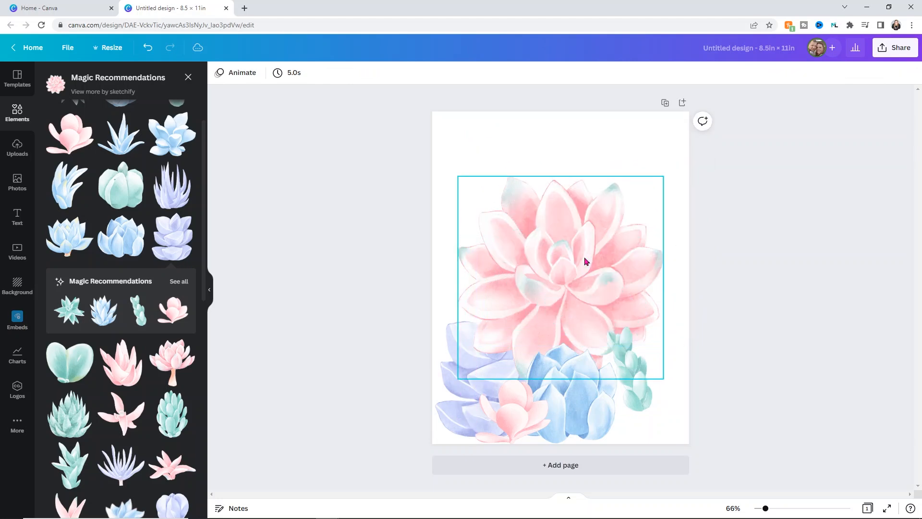
- Tilt the stacked teal succulent clockwise, enlarge it and place it beside the rounded blue one, running past the page's bottom edge
{"action": "left_click_drag", "start_coordinate": [634, 377], "coordinate": [631, 390]}
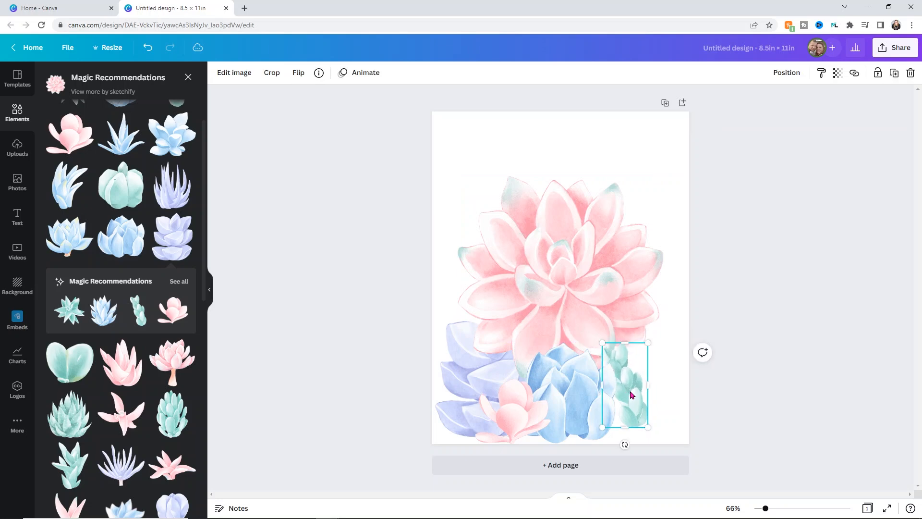
{"action": "left_click_drag", "start_coordinate": [625, 444], "coordinate": [607, 447]}
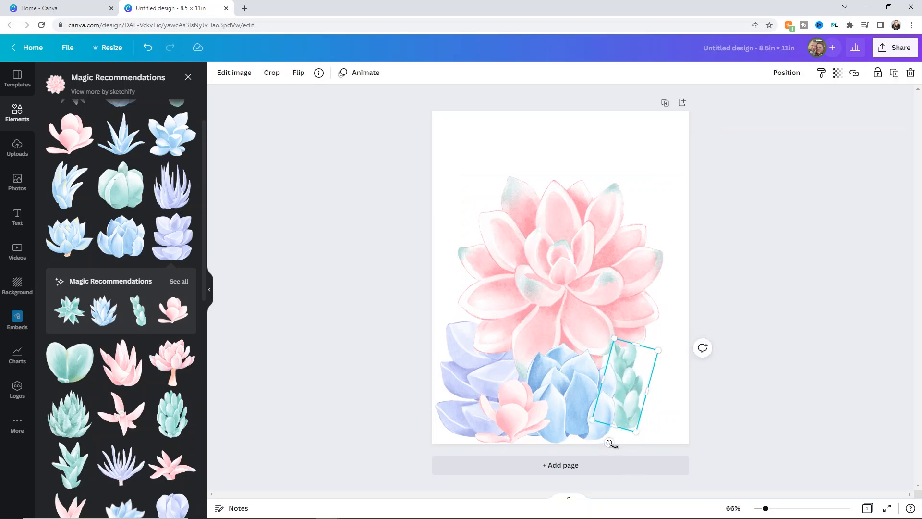
{"action": "left_click_drag", "start_coordinate": [632, 385], "coordinate": [630, 363]}
{"action": "left_click_drag", "start_coordinate": [635, 411], "coordinate": [656, 459]}
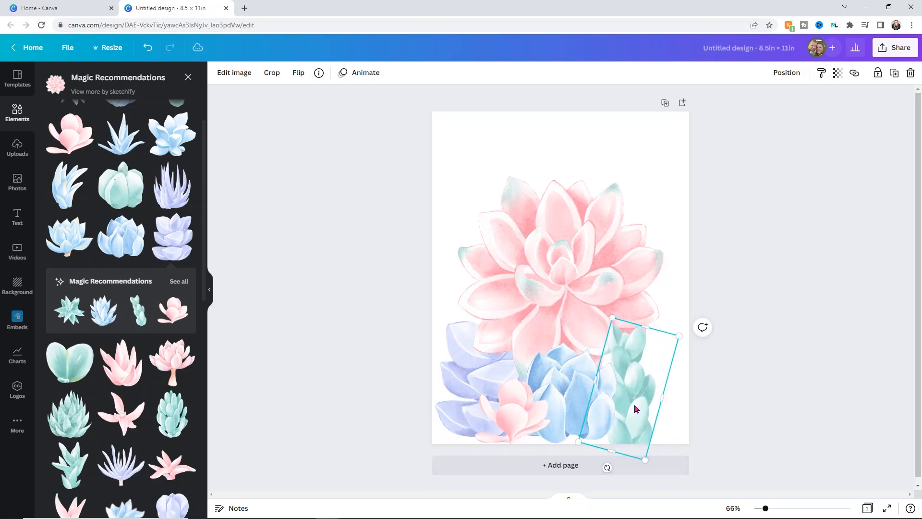
- Shrink the large pink petalled succulent and place it over the base of the teal one in the page's bottom-right corner
{"action": "left_click_drag", "start_coordinate": [571, 261], "coordinate": [570, 179]}
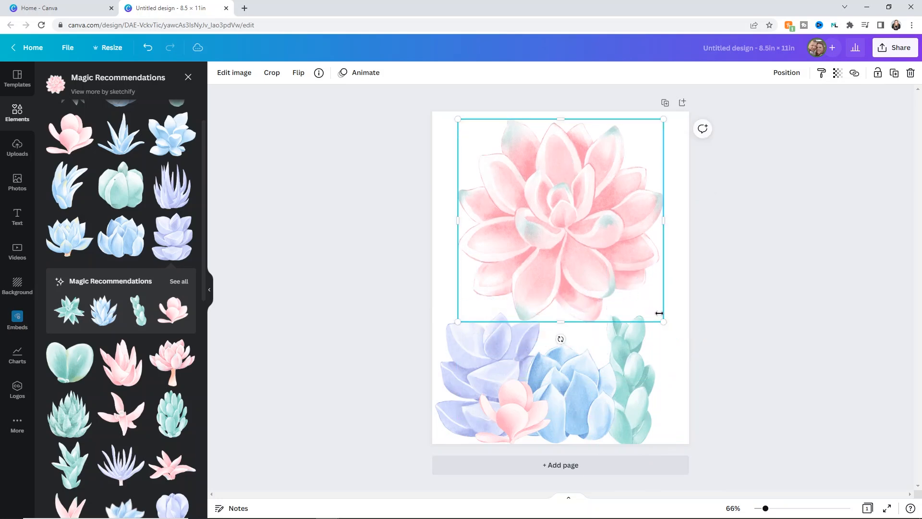
{"action": "left_click_drag", "start_coordinate": [663, 319], "coordinate": [570, 213]}
{"action": "left_click_drag", "start_coordinate": [524, 170], "coordinate": [667, 382]}
{"action": "right_click", "coordinate": [626, 287]}
{"action": "left_click", "coordinate": [639, 348]}
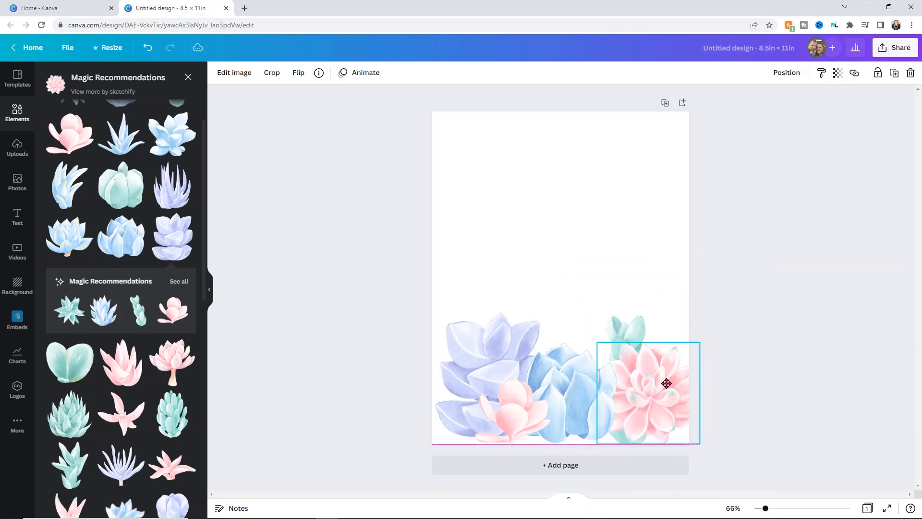
{"action": "left_click_drag", "start_coordinate": [700, 442], "coordinate": [679, 437]}
{"action": "left_click_drag", "start_coordinate": [646, 389], "coordinate": [656, 407]}
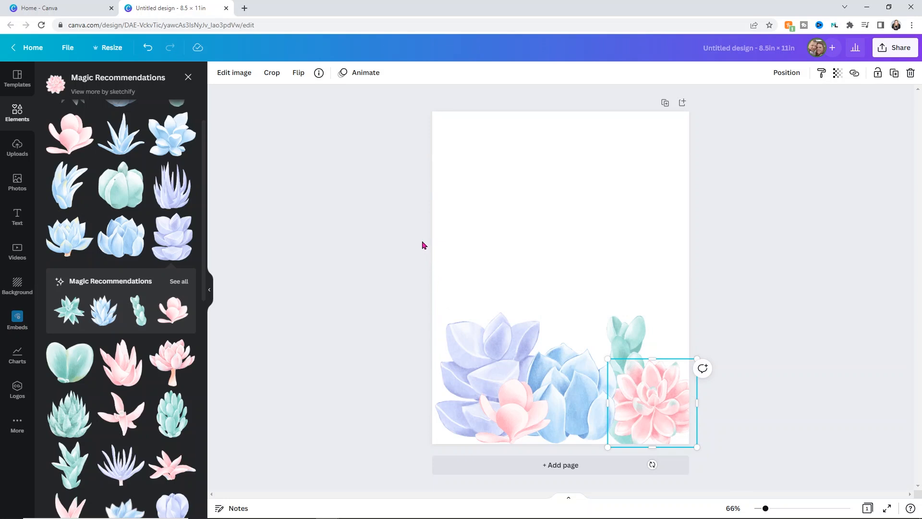
- Select all five succulents and rotate them together a quarter turn clockwise
{"action": "left_click_drag", "start_coordinate": [421, 241], "coordinate": [759, 460]}
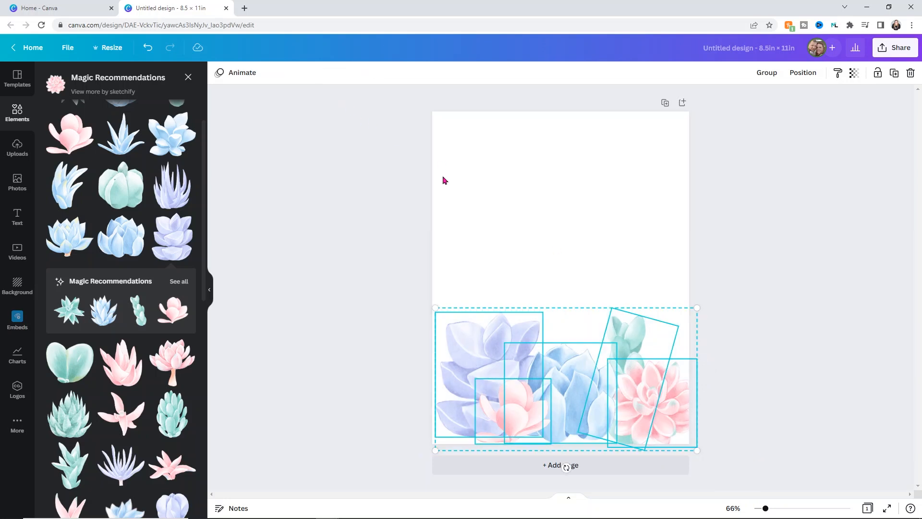
{"action": "left_click_drag", "start_coordinate": [600, 388], "coordinate": [597, 334]}
{"action": "left_click_drag", "start_coordinate": [563, 414], "coordinate": [427, 332]}
- Move the rotated succulents to the page's left edge and enlarge them to fill nearly the full page height
{"action": "left_click_drag", "start_coordinate": [543, 323], "coordinate": [482, 246]}
{"action": "left_click_drag", "start_coordinate": [567, 379], "coordinate": [605, 435]}
{"action": "left_click_drag", "start_coordinate": [526, 289], "coordinate": [523, 278]}
{"action": "left_click", "coordinate": [536, 363]}
{"action": "left_click_drag", "start_coordinate": [506, 365], "coordinate": [507, 370]}
{"action": "left_click", "coordinate": [730, 246]}
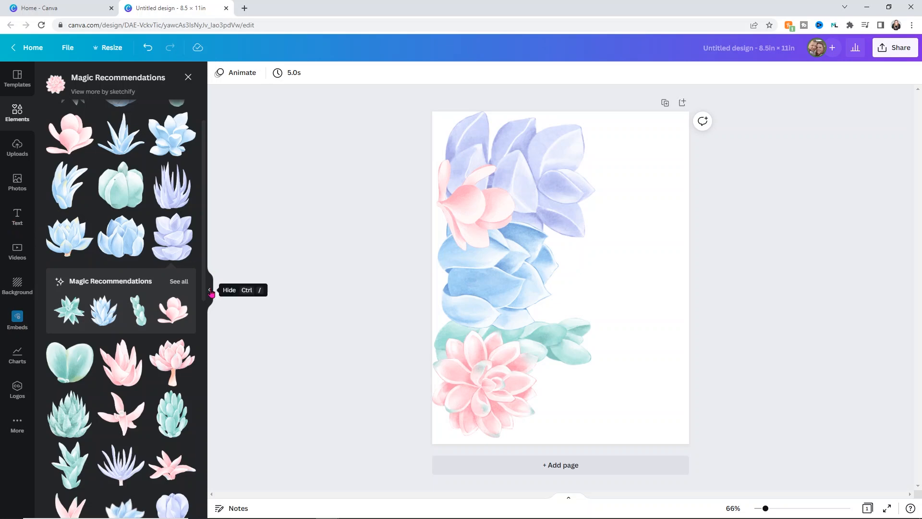
- Browse the ready-made font combinations and add the "Wild SALE" text design to the page
{"action": "left_click", "coordinate": [16, 222]}
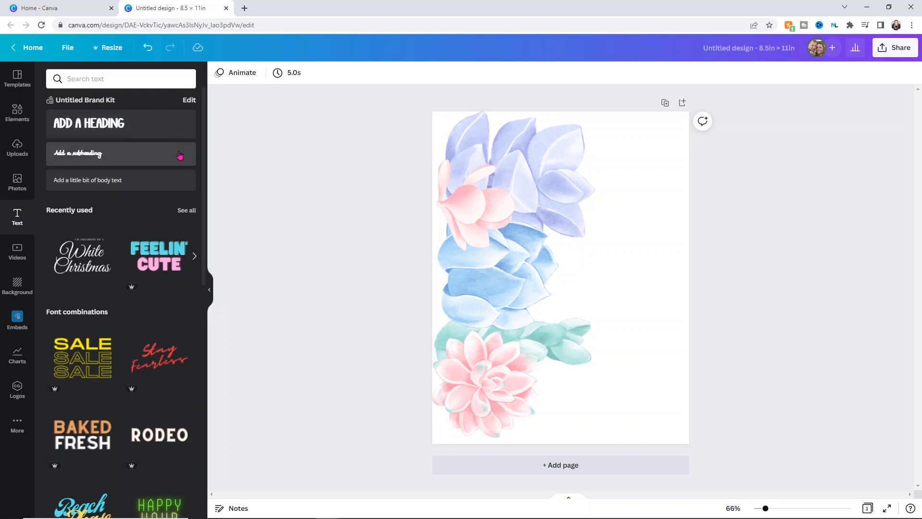
{"action": "scroll", "coordinate": [151, 288], "scroll_direction": "down", "scroll_amount": 4}
{"action": "scroll", "coordinate": [150, 288], "scroll_direction": "down", "scroll_amount": 1}
{"action": "scroll", "coordinate": [151, 269], "scroll_direction": "up", "scroll_amount": 4}
{"action": "scroll", "coordinate": [150, 257], "scroll_direction": "up", "scroll_amount": 2}
{"action": "scroll", "coordinate": [140, 248], "scroll_direction": "down", "scroll_amount": 1}
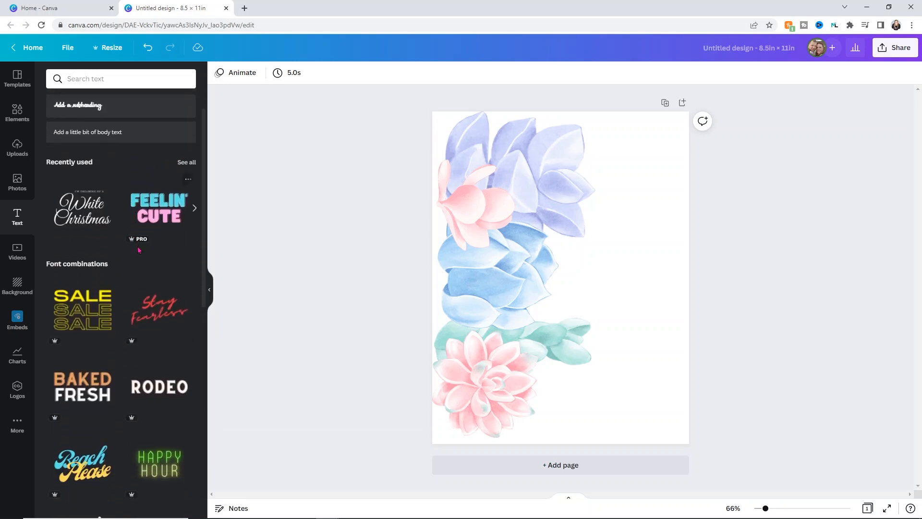
{"action": "scroll", "coordinate": [139, 246], "scroll_direction": "down", "scroll_amount": 5}
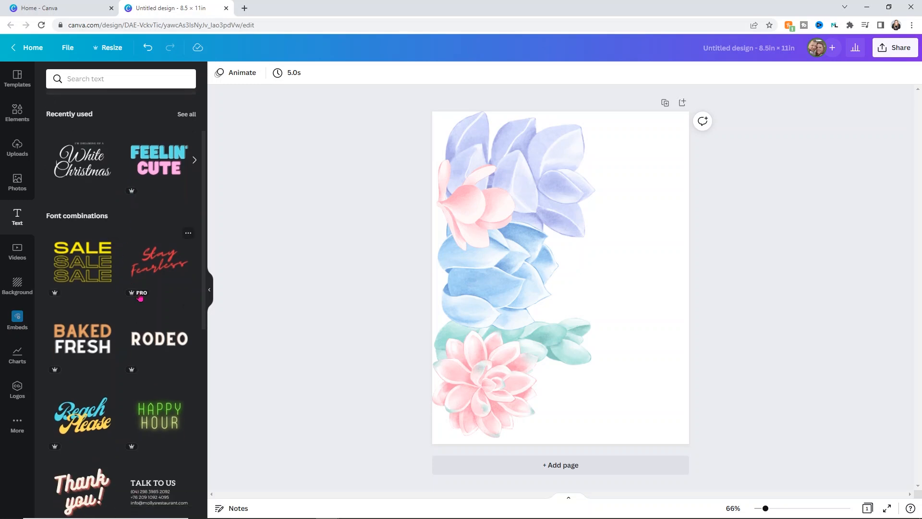
{"action": "scroll", "coordinate": [89, 325], "scroll_direction": "down", "scroll_amount": 3}
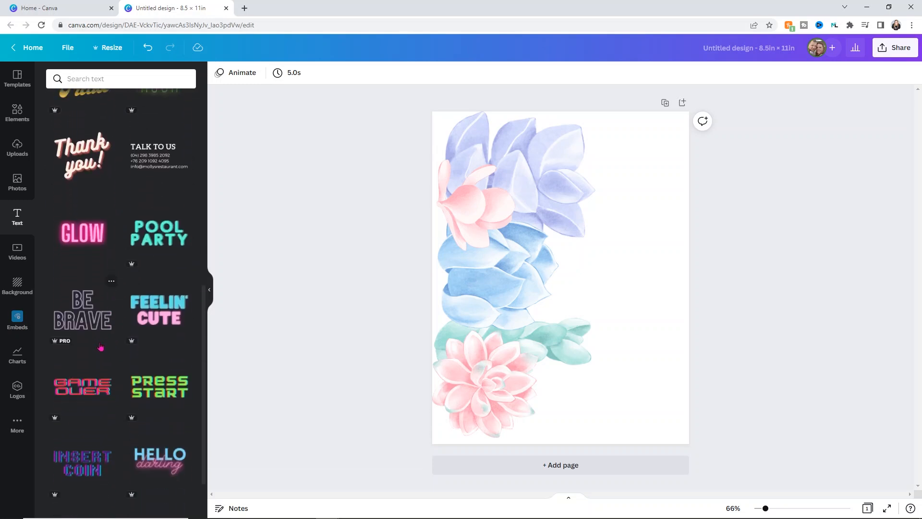
{"action": "scroll", "coordinate": [96, 364], "scroll_direction": "down", "scroll_amount": 6}
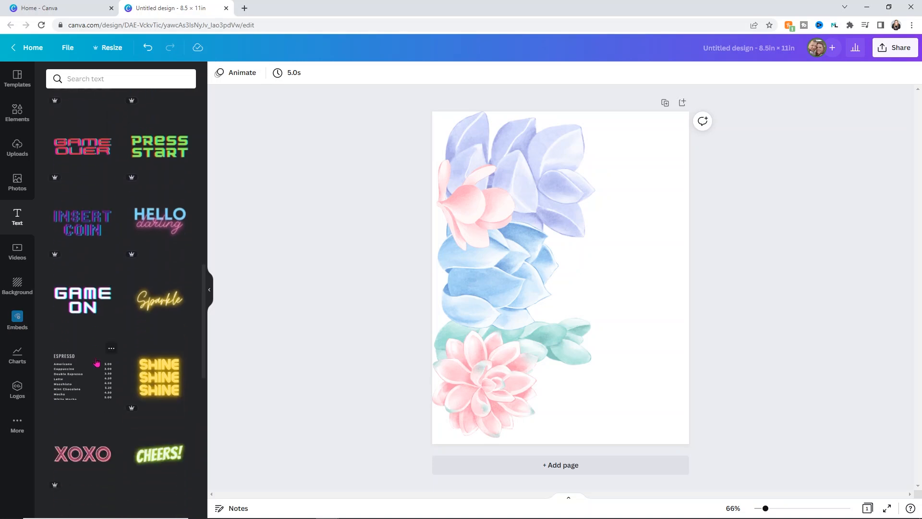
{"action": "scroll", "coordinate": [97, 361], "scroll_direction": "down", "scroll_amount": 5}
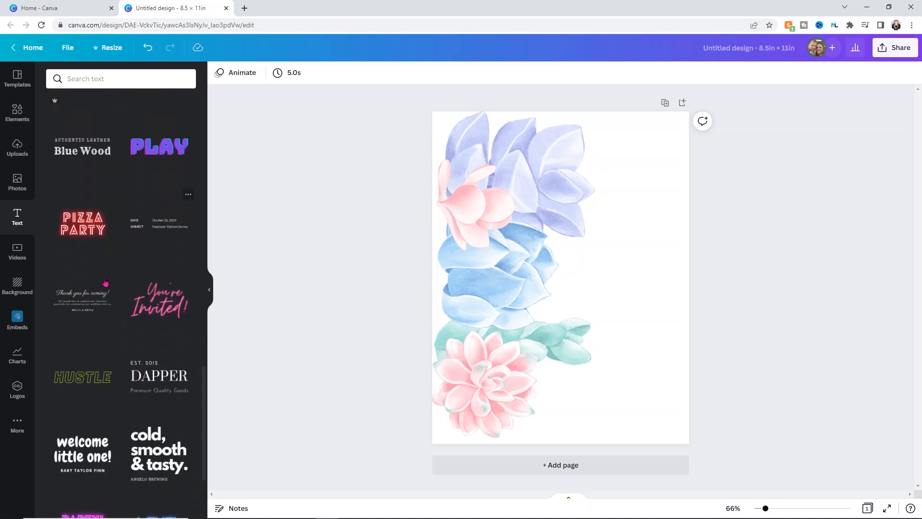
{"action": "scroll", "coordinate": [148, 374], "scroll_direction": "down", "scroll_amount": 2}
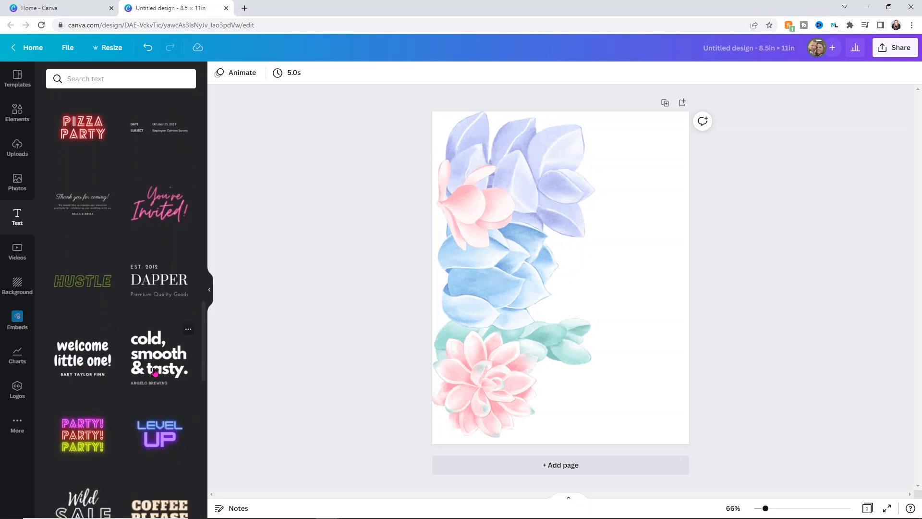
{"action": "scroll", "coordinate": [156, 371], "scroll_direction": "down", "scroll_amount": 2}
{"action": "scroll", "coordinate": [168, 395], "scroll_direction": "down", "scroll_amount": 2}
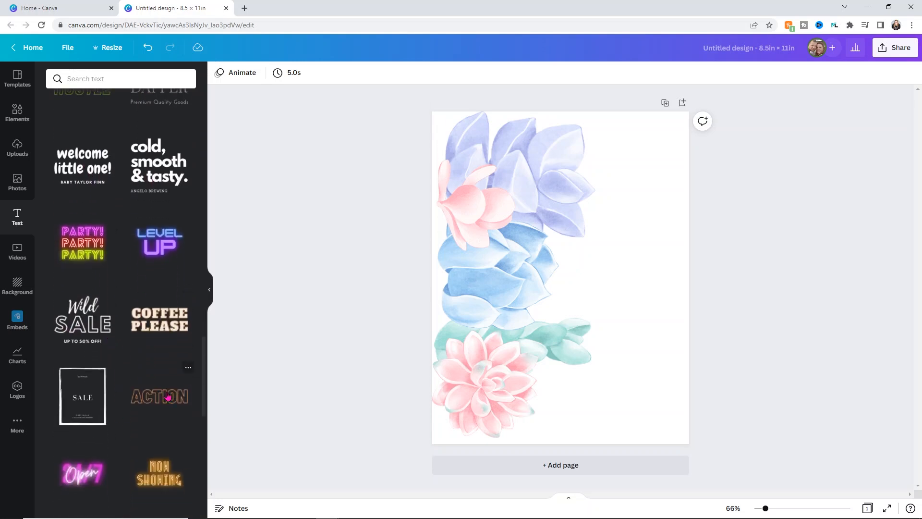
{"action": "scroll", "coordinate": [128, 428], "scroll_direction": "down", "scroll_amount": 3}
{"action": "scroll", "coordinate": [128, 405], "scroll_direction": "up", "scroll_amount": 2}
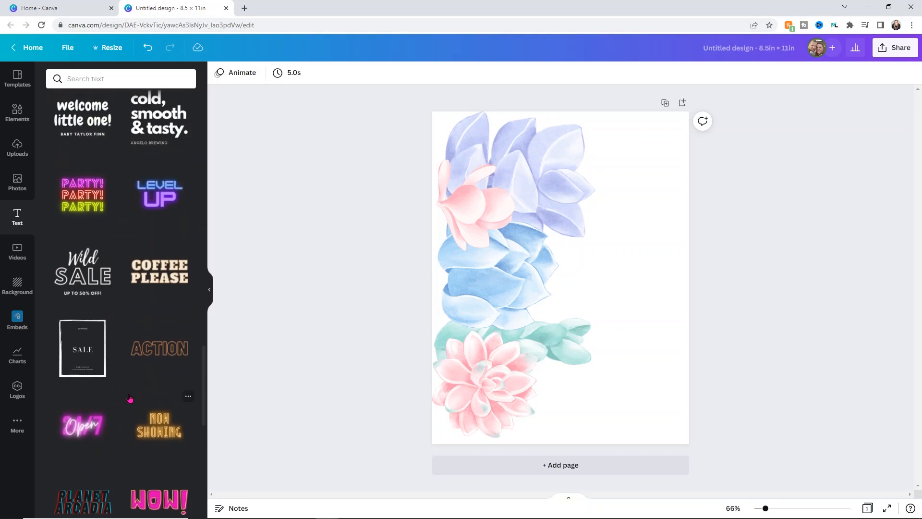
{"action": "scroll", "coordinate": [129, 399], "scroll_direction": "up", "scroll_amount": 2}
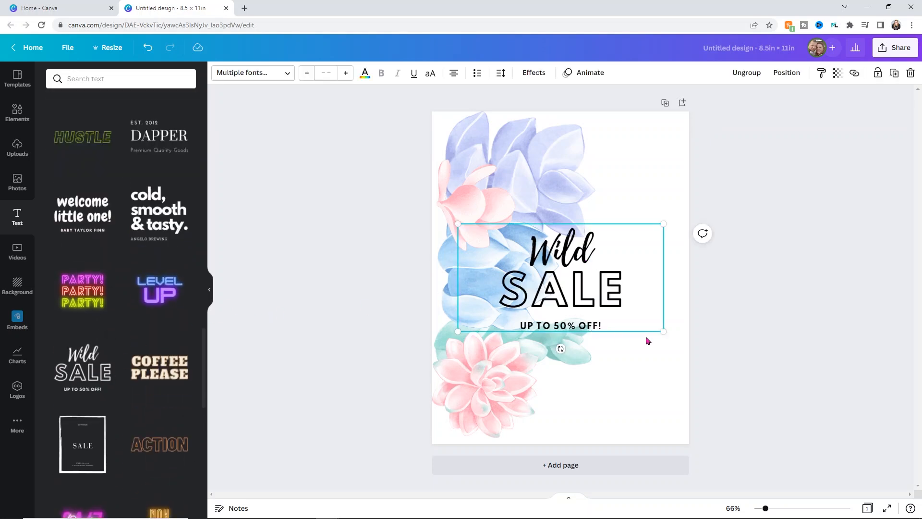
- Delete the "UP TO 50% OFF!" line from the text design
{"action": "left_click", "coordinate": [597, 326]}
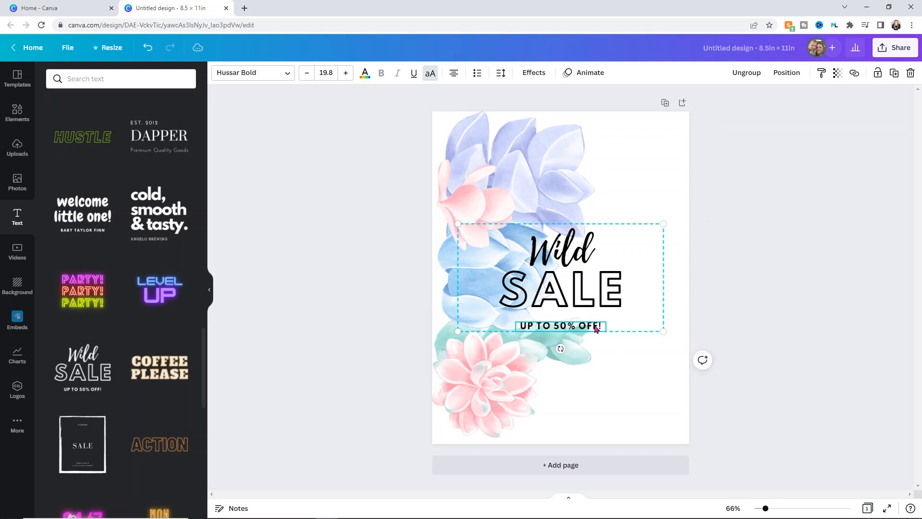
{"action": "left_click", "coordinate": [722, 260]}
{"action": "left_click", "coordinate": [539, 327]}
{"action": "key", "text": "Delete"}
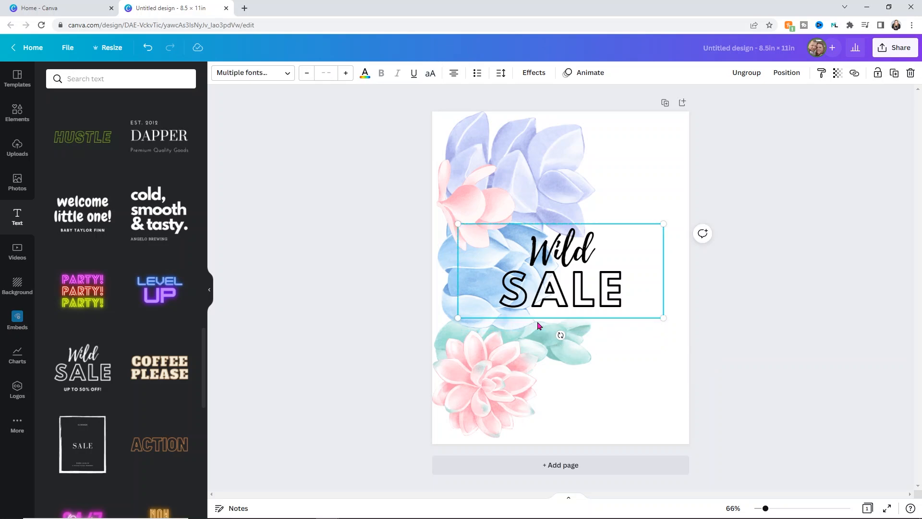
- Replace the script word "Wild" with "What the"
{"action": "double_click", "coordinate": [535, 255]}
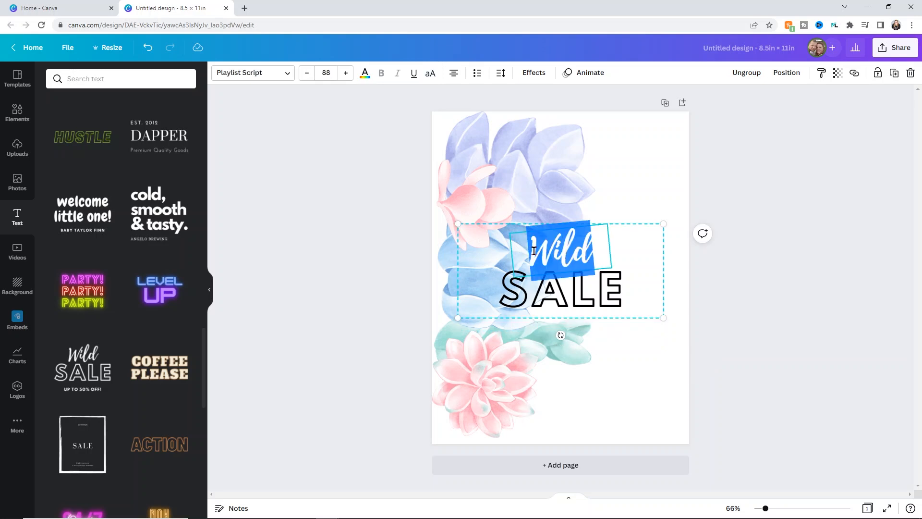
{"action": "type", "text": "What the"}
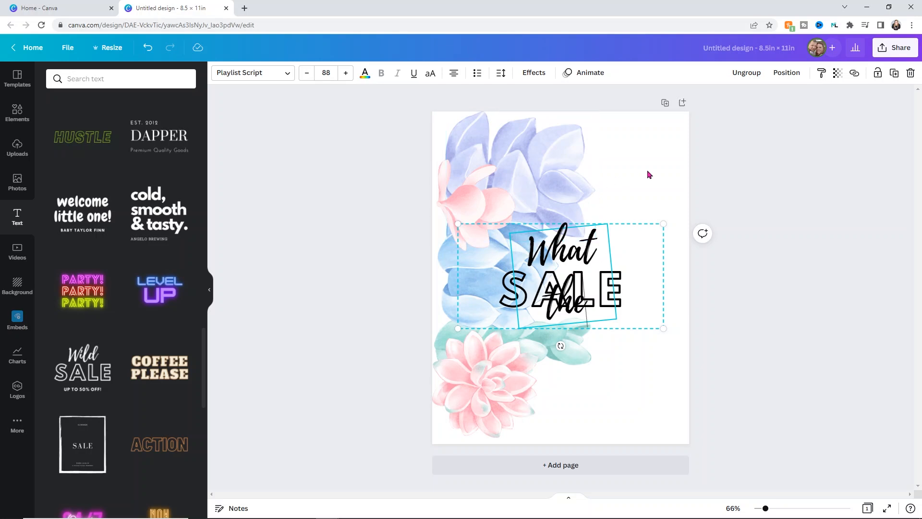
{"action": "left_click", "coordinate": [715, 268]}
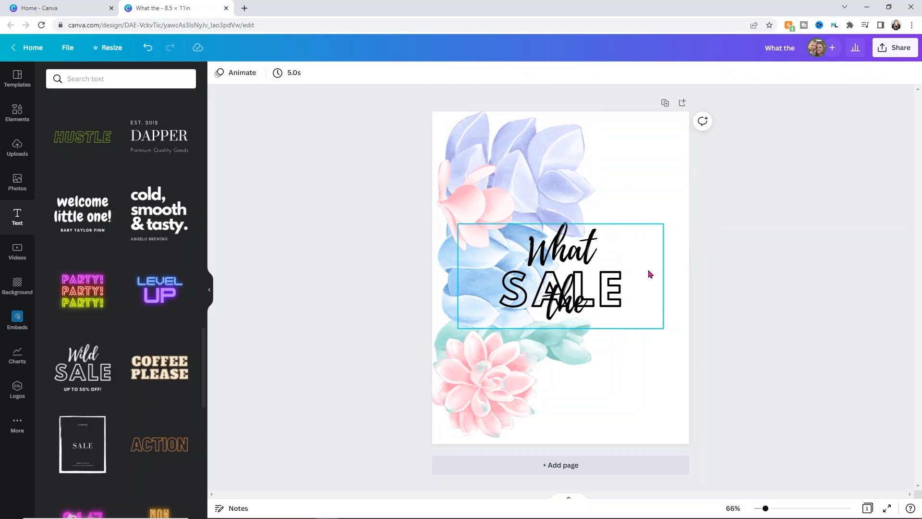
- Ungroup the text design and separate its lines, with "What the" on the page's right side well above "SALE"
{"action": "right_click", "coordinate": [617, 290]}
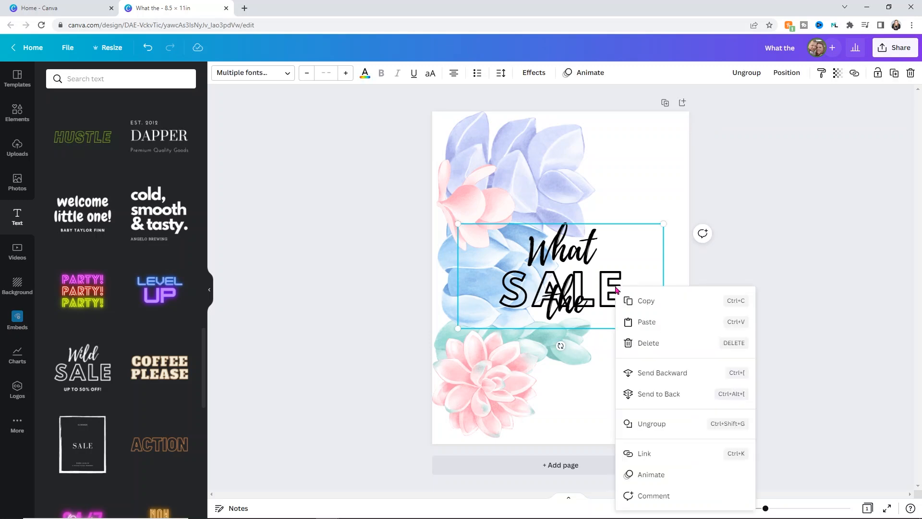
{"action": "left_click", "coordinate": [656, 424]}
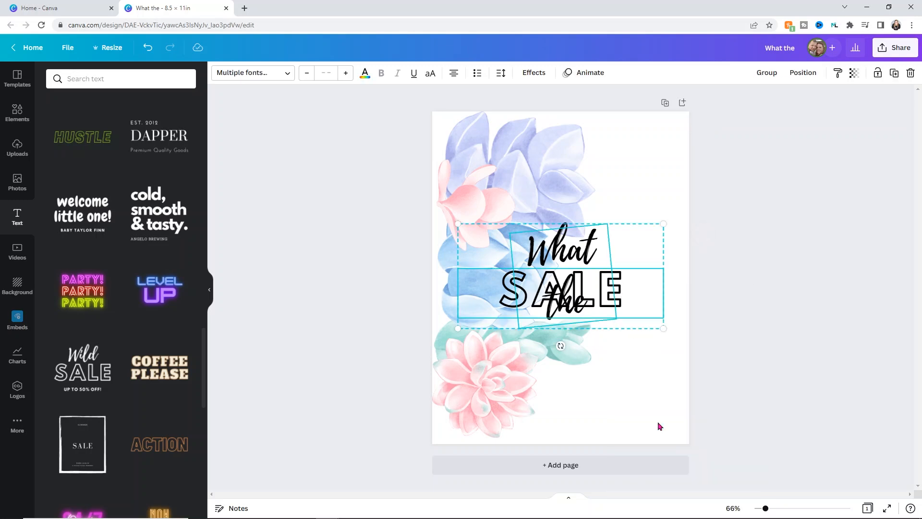
{"action": "left_click_drag", "start_coordinate": [587, 253], "coordinate": [648, 180]}
{"action": "left_click", "coordinate": [632, 259]}
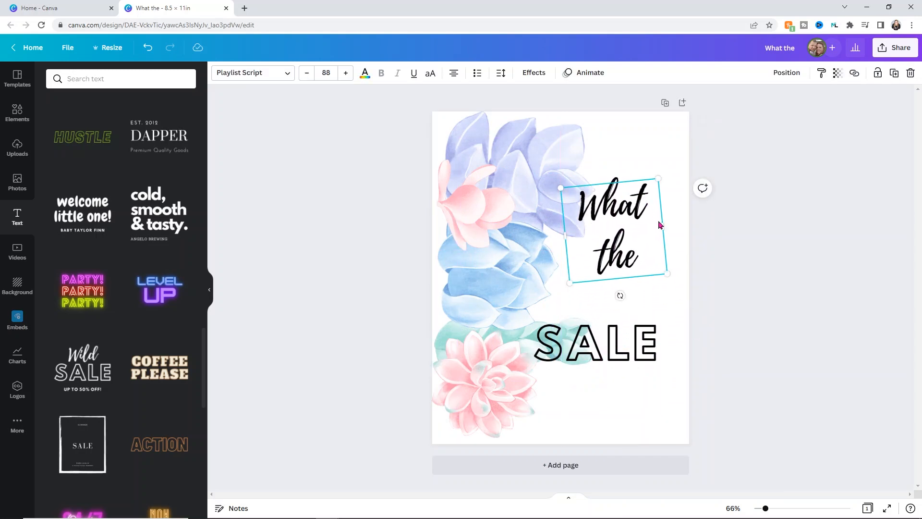
- Widen "What the" onto one line, rotate it clockwise to read vertically and place it enlarged along the page's right edge
{"action": "left_click_drag", "start_coordinate": [662, 226], "coordinate": [696, 224]}
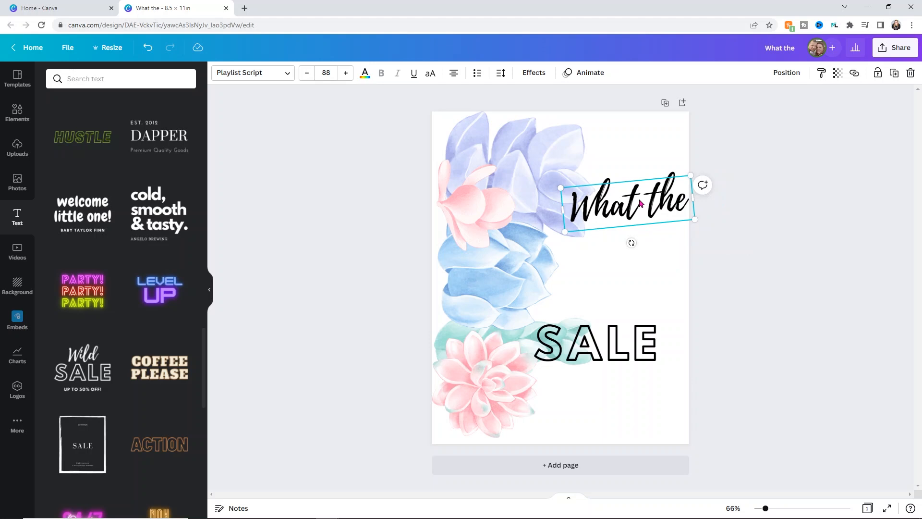
{"action": "left_click_drag", "start_coordinate": [632, 243], "coordinate": [548, 204]}
{"action": "left_click_drag", "start_coordinate": [615, 268], "coordinate": [614, 333]}
{"action": "left_click_drag", "start_coordinate": [627, 238], "coordinate": [624, 263]}
- Move the outlined "SALE" text toward the succulents, replace it with "SUCCULANT" and widen its box to fit one line
{"action": "left_click_drag", "start_coordinate": [587, 338], "coordinate": [539, 344]}
{"action": "double_click", "coordinate": [538, 343]}
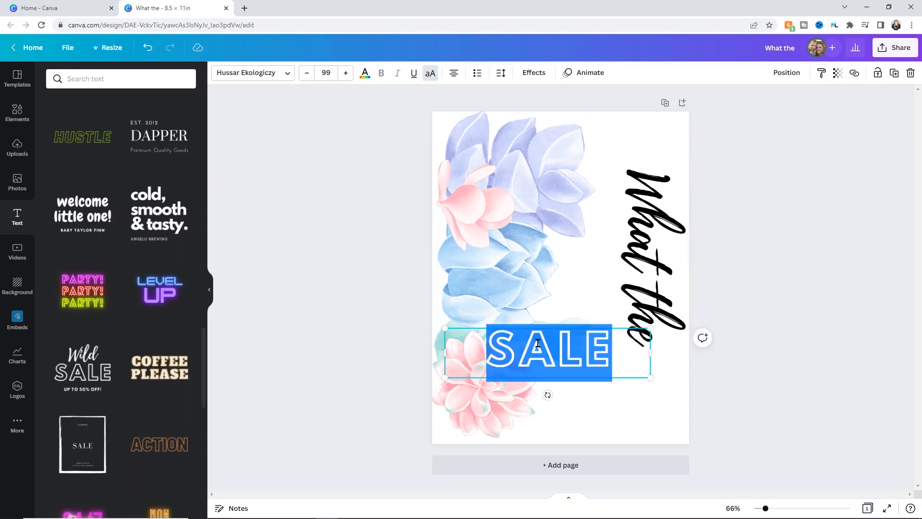
{"action": "type", "text": "SUCCULEN"}
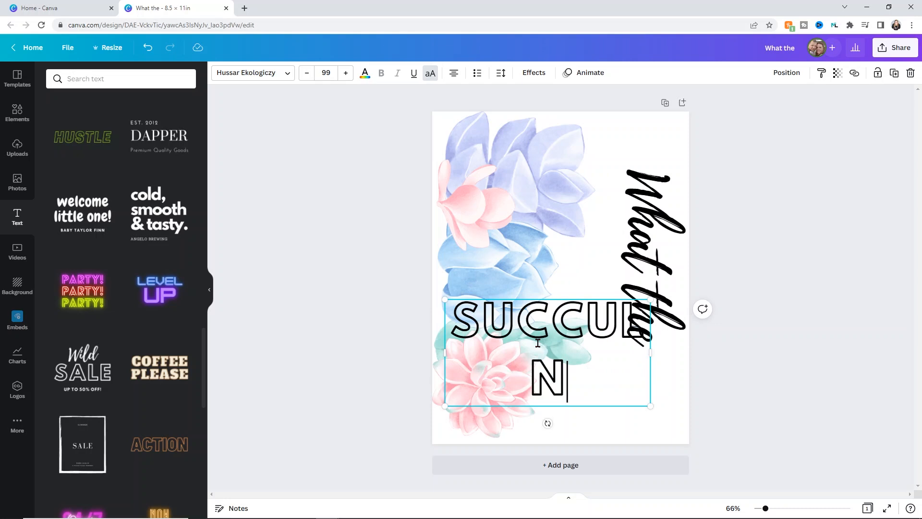
{"action": "key", "text": "BackSpace"}
{"action": "type", "text": "ANT"}
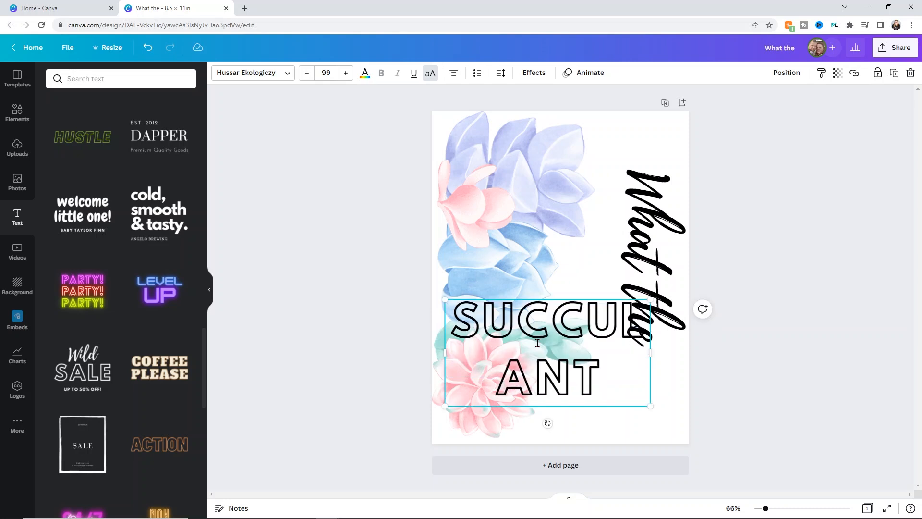
{"action": "left_click_drag", "start_coordinate": [657, 351], "coordinate": [761, 346]}
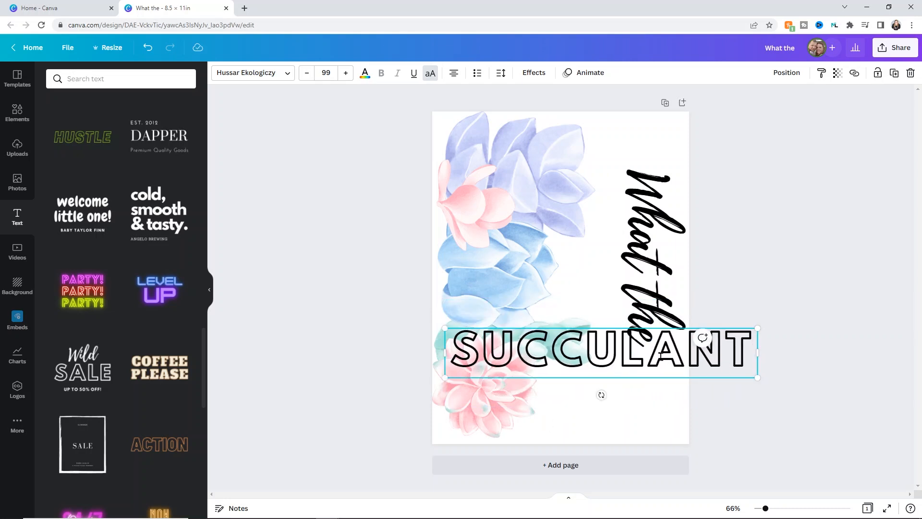
- Rotate "SUCCULANT" to 90° so it reads vertically, and place it between the succulents and "What the" within the page's height
{"action": "left_click_drag", "start_coordinate": [601, 392], "coordinate": [516, 355]}
{"action": "left_click_drag", "start_coordinate": [606, 372], "coordinate": [606, 311]}
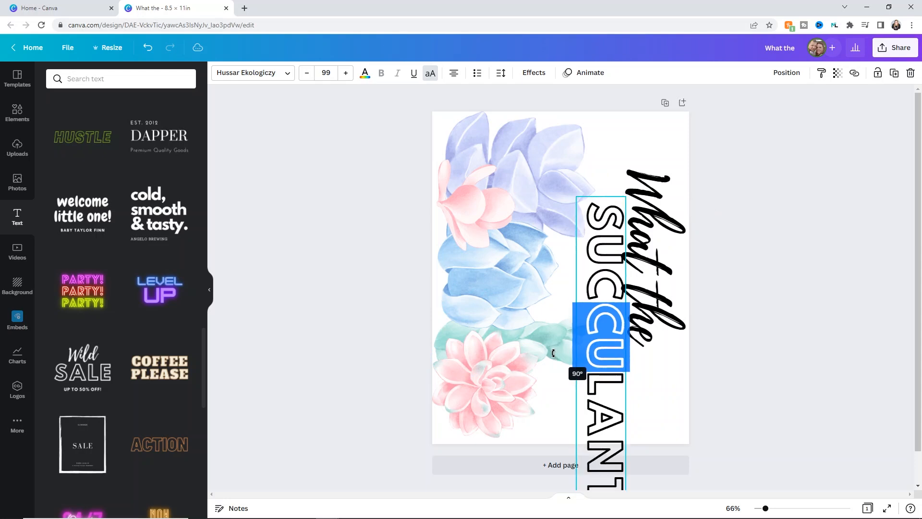
{"action": "left_click", "coordinate": [730, 381]}
{"action": "left_click_drag", "start_coordinate": [623, 399], "coordinate": [612, 320]}
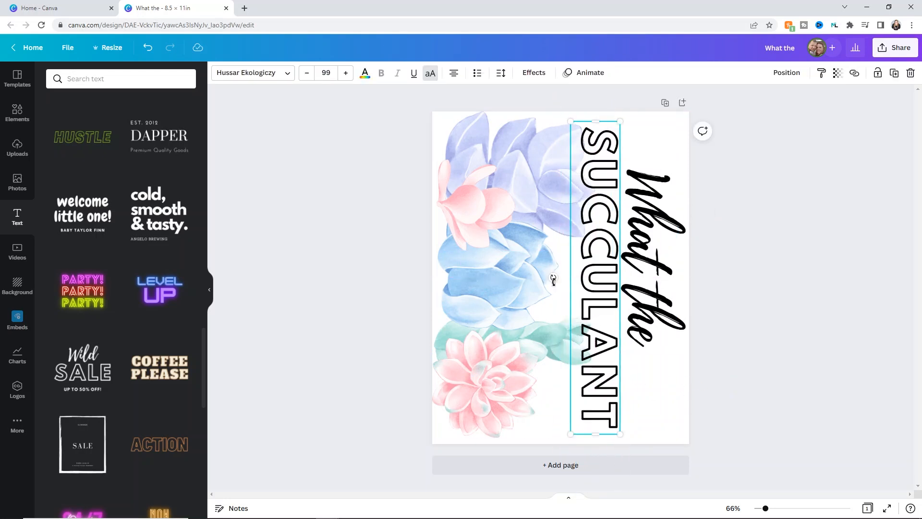
{"action": "left_click_drag", "start_coordinate": [554, 279], "coordinate": [542, 283]}
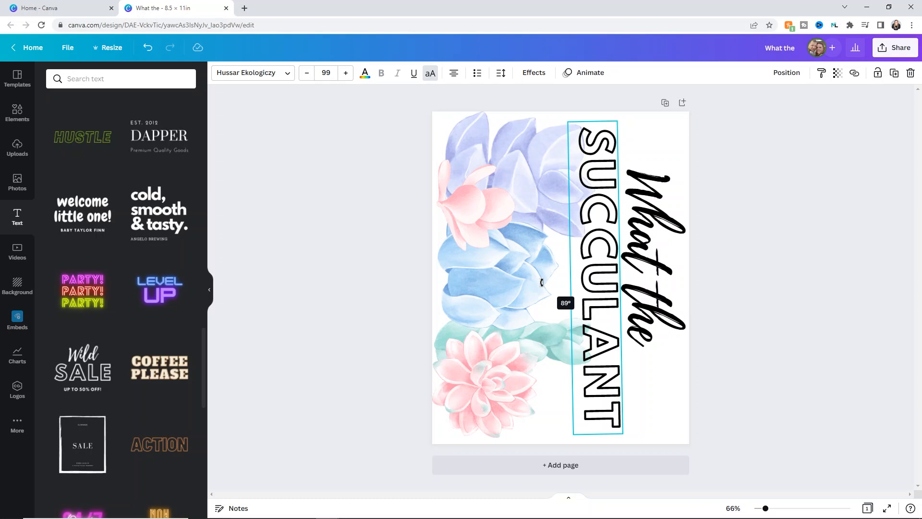
{"action": "left_click_drag", "start_coordinate": [542, 282], "coordinate": [540, 283]}
{"action": "left_click", "coordinate": [756, 286]}
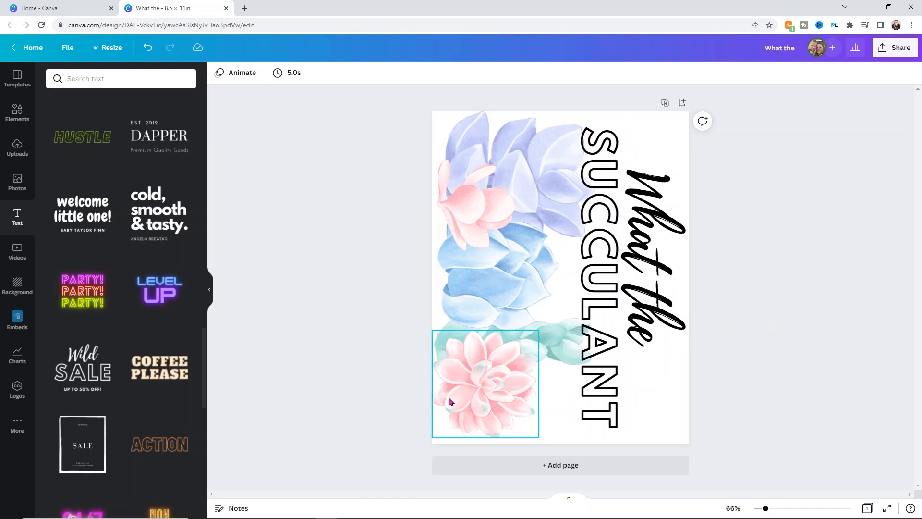
{"action": "left_click", "coordinate": [148, 47]}
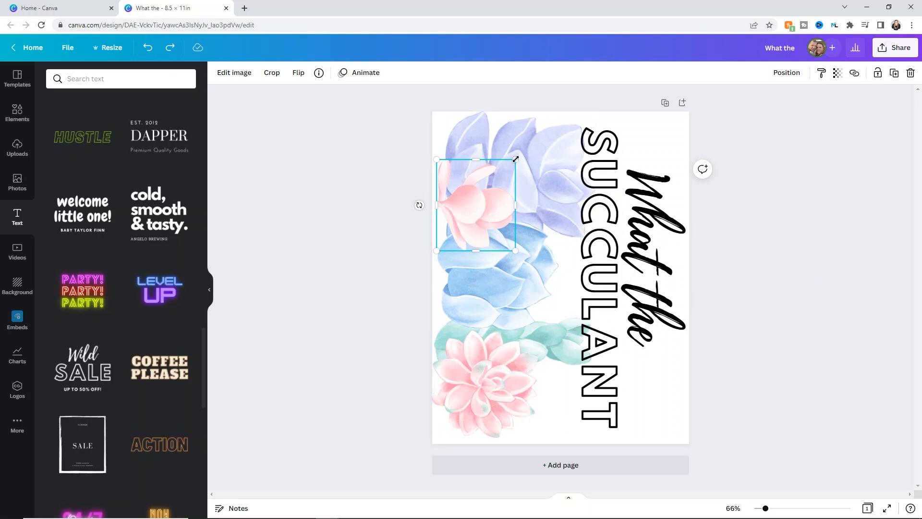
- Enlarge the upper pink flower and the purple succulent, and shift the purple one slightly toward the page's left edge
{"action": "left_click_drag", "start_coordinate": [516, 159], "coordinate": [524, 151]}
{"action": "left_click", "coordinate": [556, 154]}
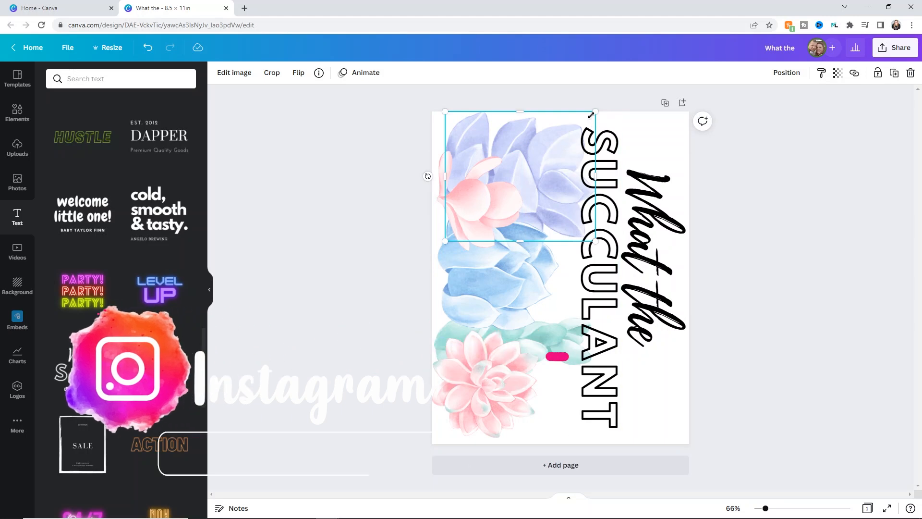
{"action": "left_click_drag", "start_coordinate": [596, 111], "coordinate": [610, 98]}
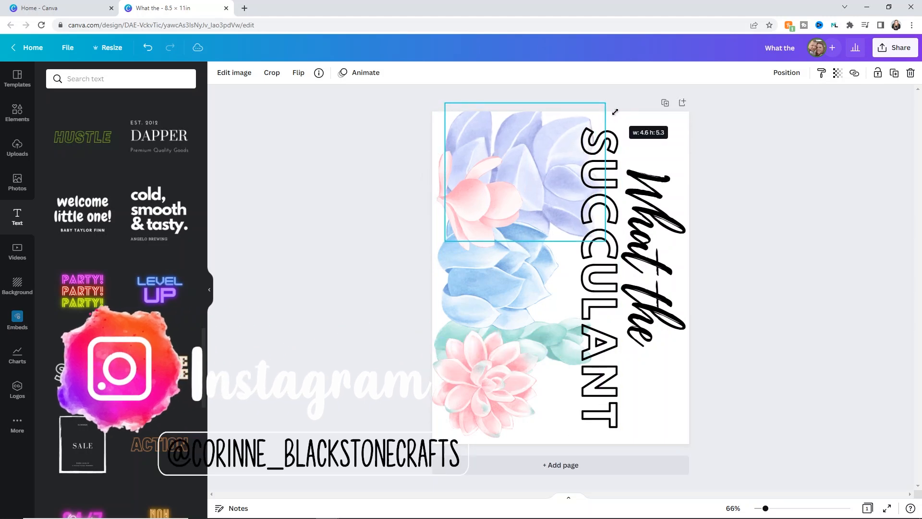
{"action": "left_click", "coordinate": [570, 164]}
{"action": "left_click", "coordinate": [540, 139]}
{"action": "left_click_drag", "start_coordinate": [541, 139], "coordinate": [531, 140]}
- Enlarge the blue succulent and shift it slightly down, and enlarge the green one to about 3.1 × 5.7 in
{"action": "left_click", "coordinate": [511, 301]}
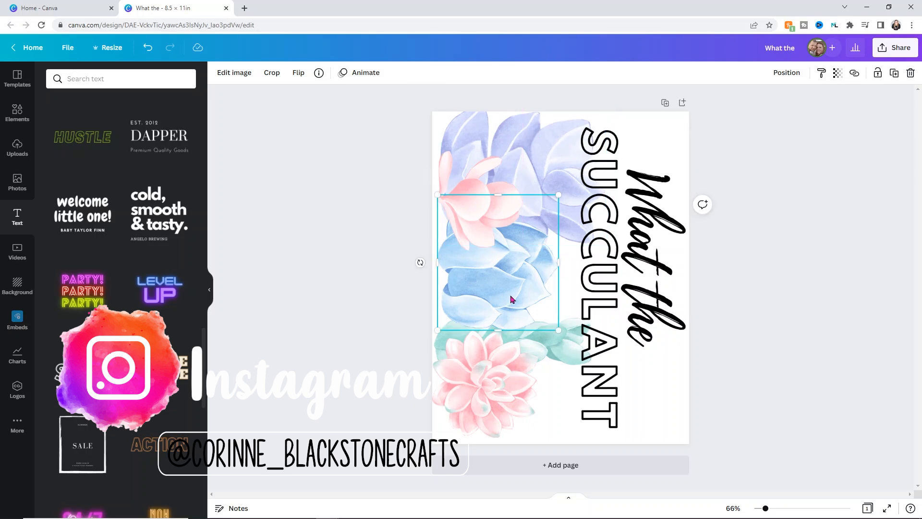
{"action": "left_click_drag", "start_coordinate": [557, 196], "coordinate": [575, 177]}
{"action": "left_click_drag", "start_coordinate": [540, 268], "coordinate": [543, 276]}
{"action": "left_click", "coordinate": [560, 354]}
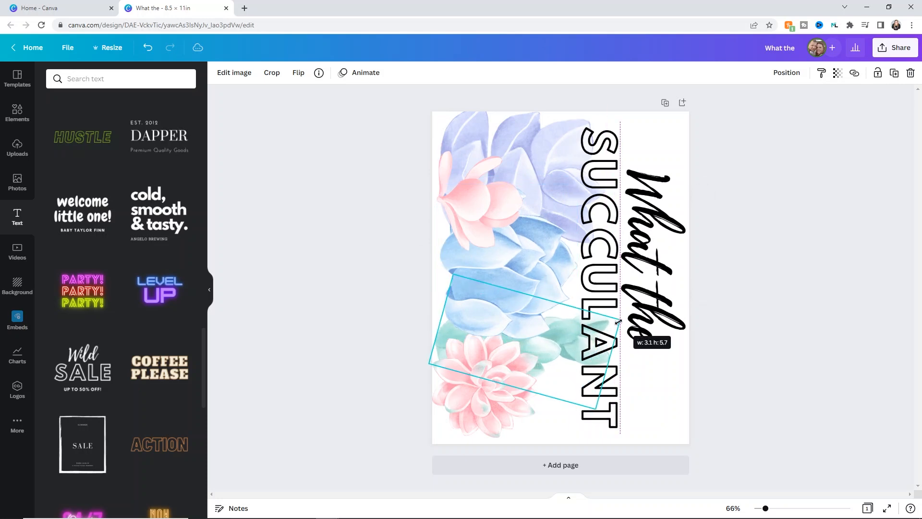
- Enlarge the bottom pink succulent and move it down so it runs past the page's lower edge
{"action": "left_click", "coordinate": [489, 408]}
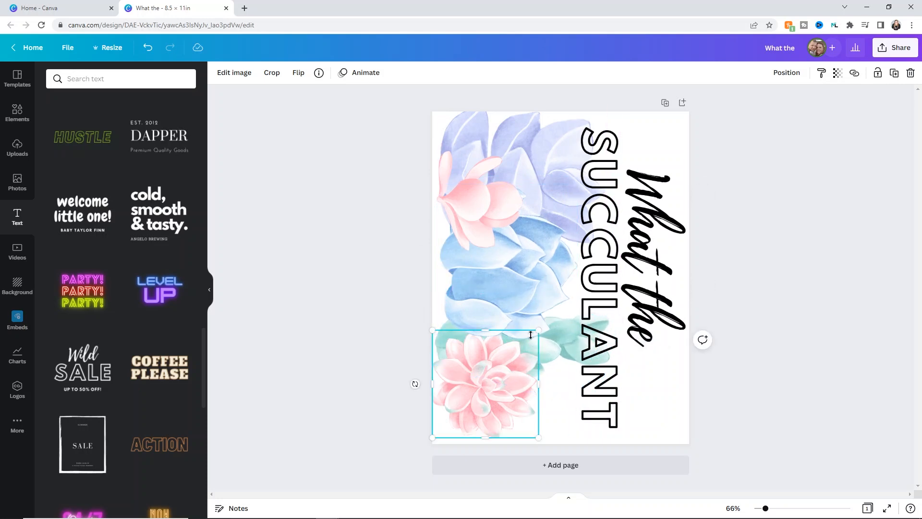
{"action": "left_click_drag", "start_coordinate": [538, 330], "coordinate": [565, 303]}
{"action": "left_click_drag", "start_coordinate": [534, 367], "coordinate": [532, 385]}
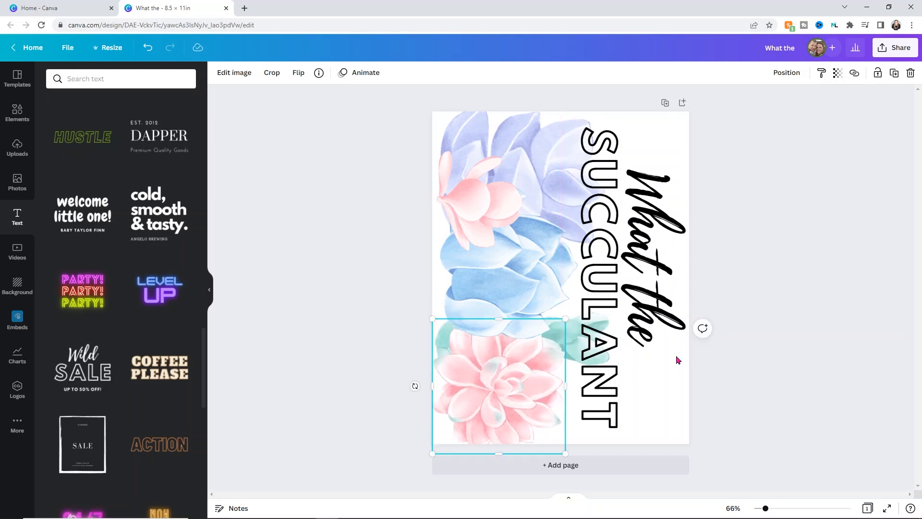
{"action": "left_click", "coordinate": [763, 227]}
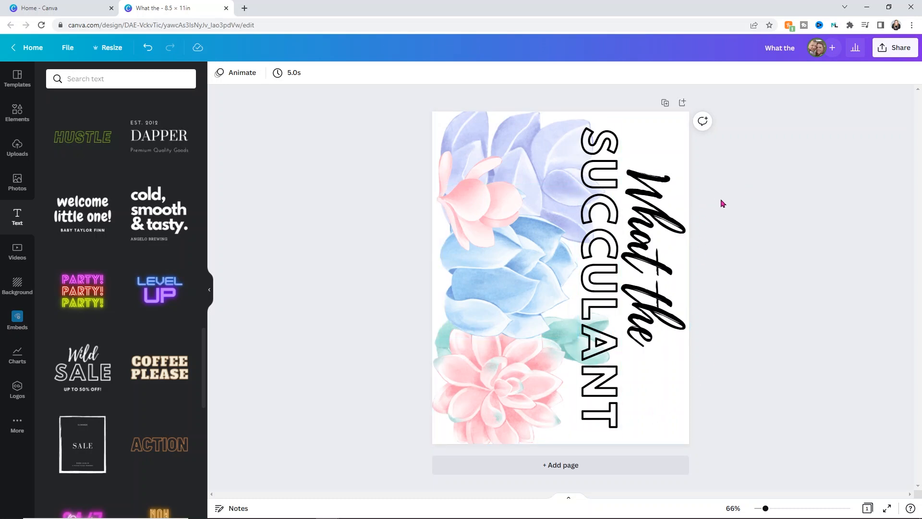
- Nudge the vertical "What the" text slightly down the page
{"action": "left_click", "coordinate": [660, 263]}
{"action": "left_click_drag", "start_coordinate": [660, 263], "coordinate": [660, 267]}
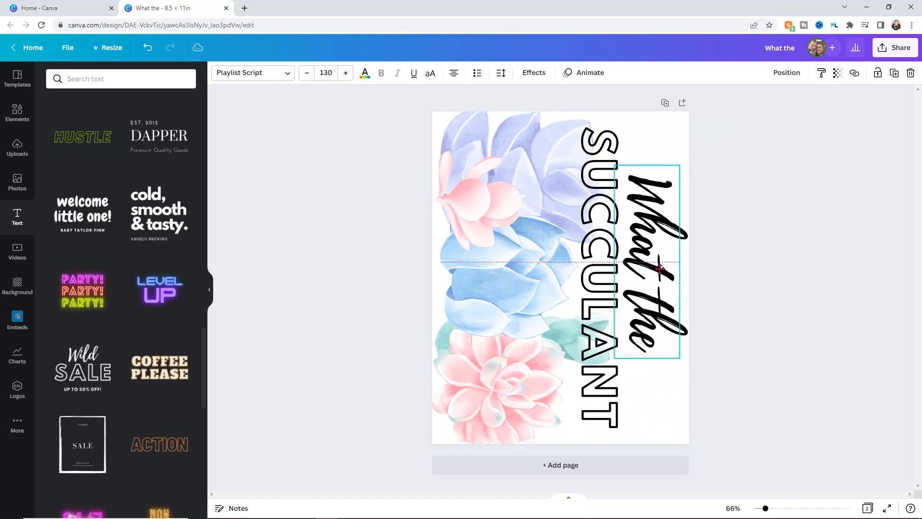
{"action": "left_click", "coordinate": [722, 242]}
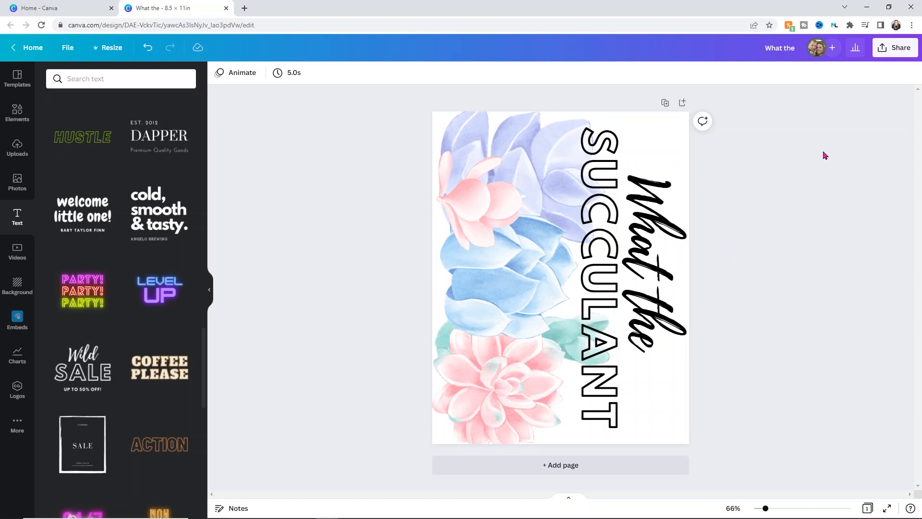
- Download the design with PDF Print as the file type
{"action": "left_click", "coordinate": [882, 57]}
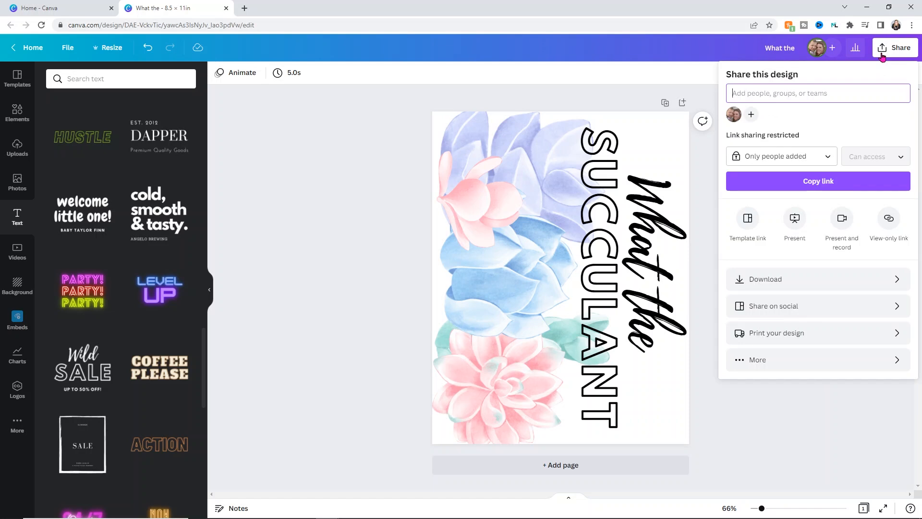
{"action": "left_click", "coordinate": [790, 279]}
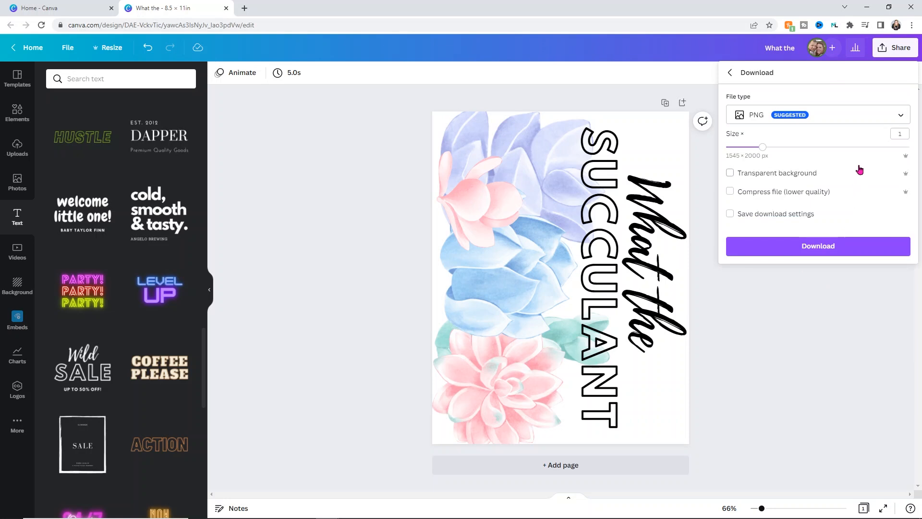
{"action": "left_click", "coordinate": [863, 120]}
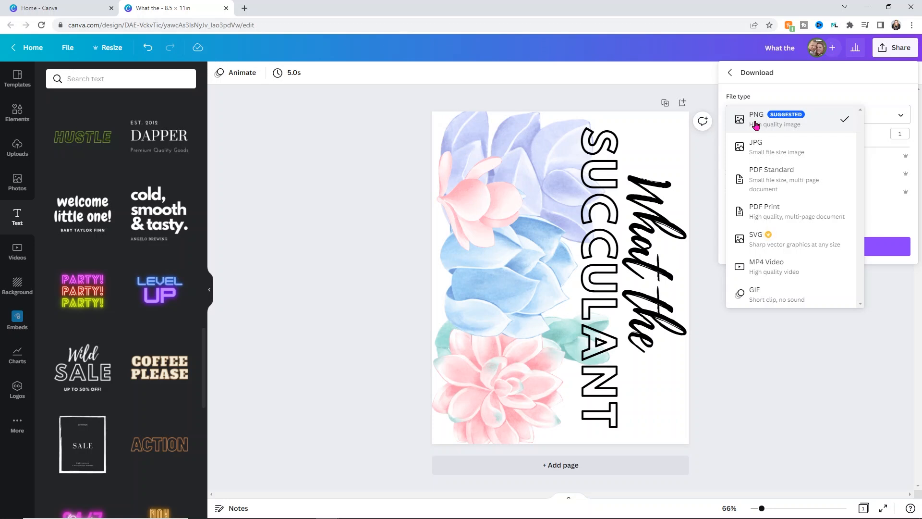
{"action": "left_click", "coordinate": [772, 211]}
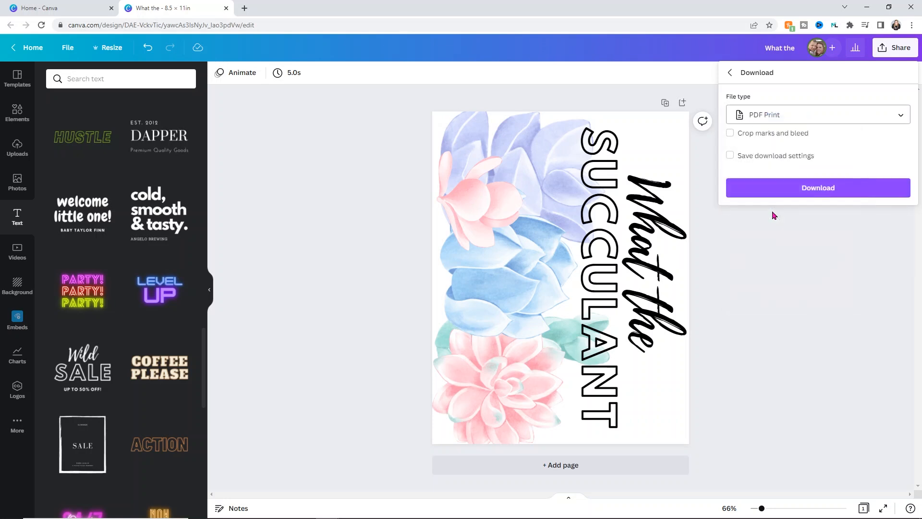
{"action": "left_click", "coordinate": [788, 189]}
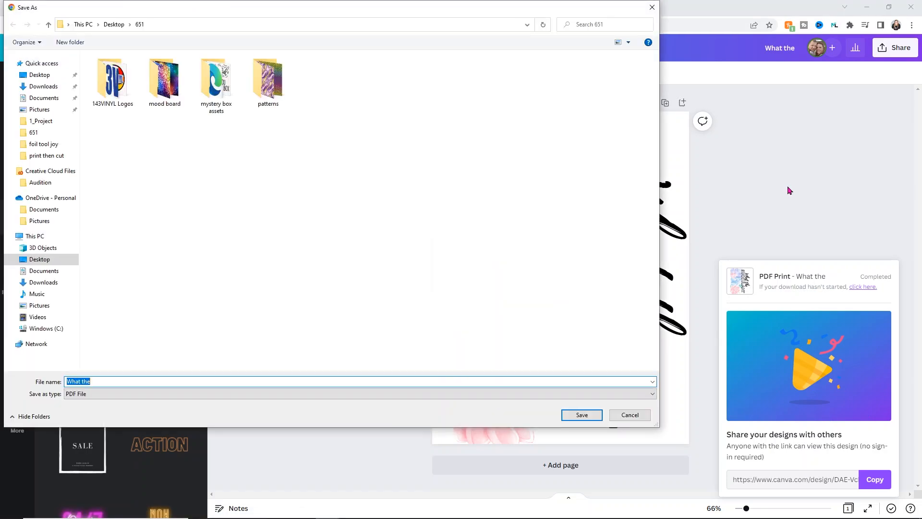
- Save the PDF as "what the succulant" in the Desktop folder Cricut > sublimation designs
{"action": "left_click", "coordinate": [116, 25]}
{"action": "double_click", "coordinate": [528, 79]}
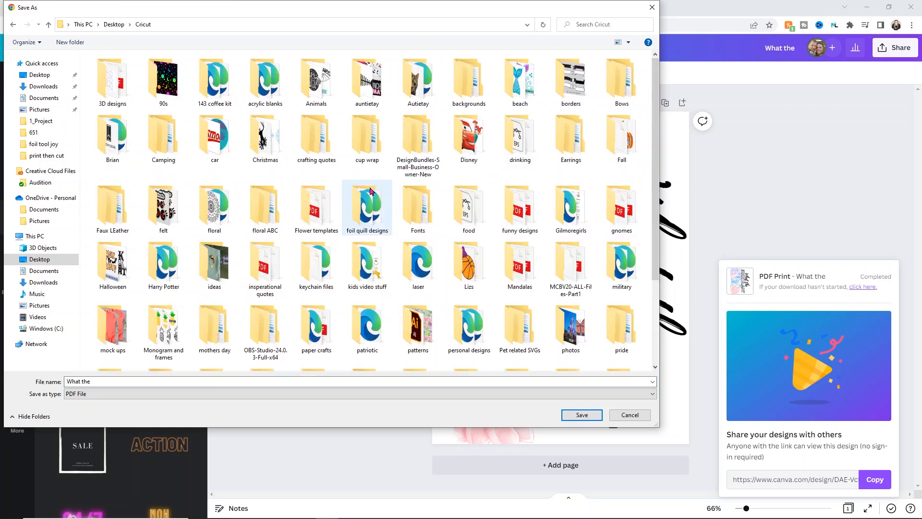
{"action": "double_click", "coordinate": [571, 259]}
{"action": "left_click", "coordinate": [296, 382]}
{"action": "type", "text": "what "}
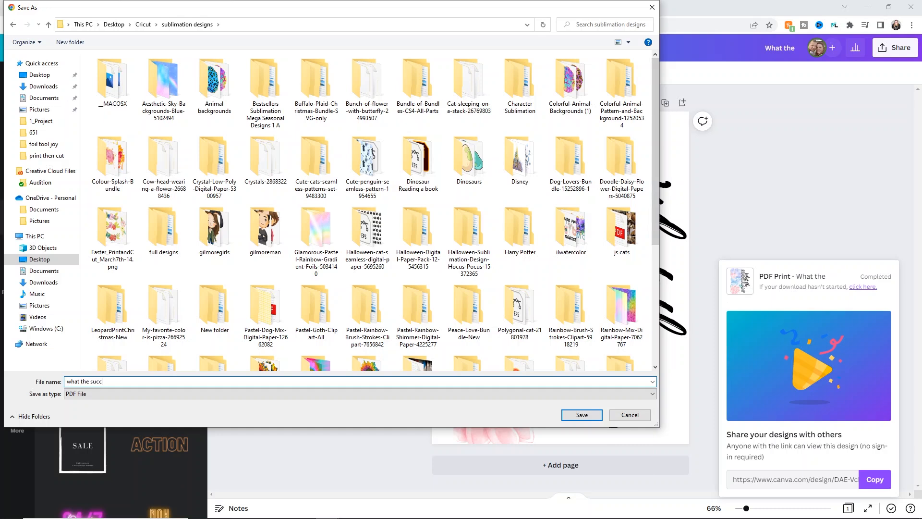
{"action": "type", "text": "the succulant"}
{"action": "left_click", "coordinate": [582, 415]}
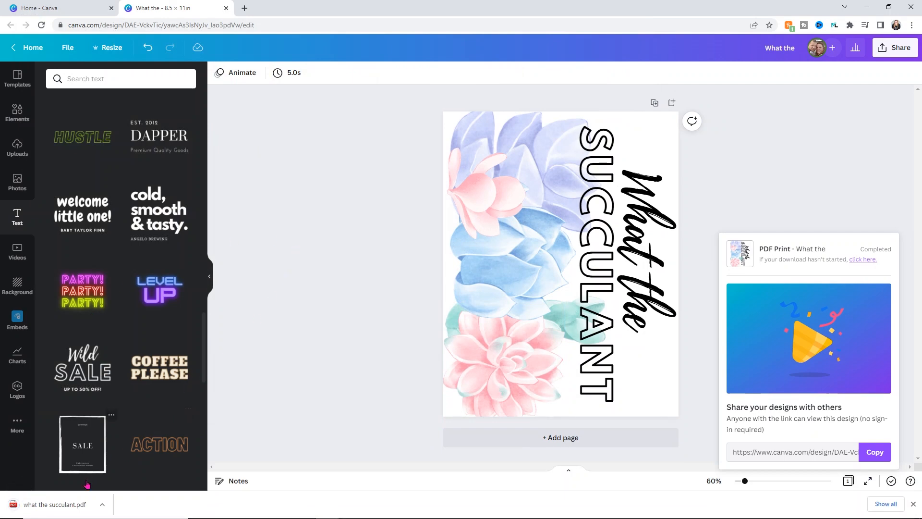
- Open the downloaded "what the succulant.pdf" and look over the whole page
{"action": "left_click", "coordinate": [63, 505]}
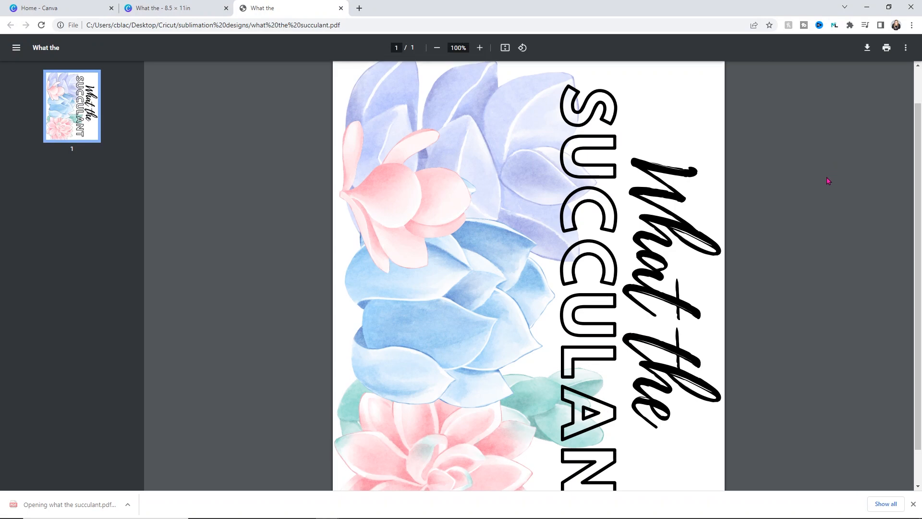
{"action": "scroll", "coordinate": [828, 182], "scroll_direction": "down", "scroll_amount": 3}
{"action": "scroll", "coordinate": [825, 233], "scroll_direction": "up", "scroll_amount": 3}
{"action": "left_click", "coordinate": [913, 504]}
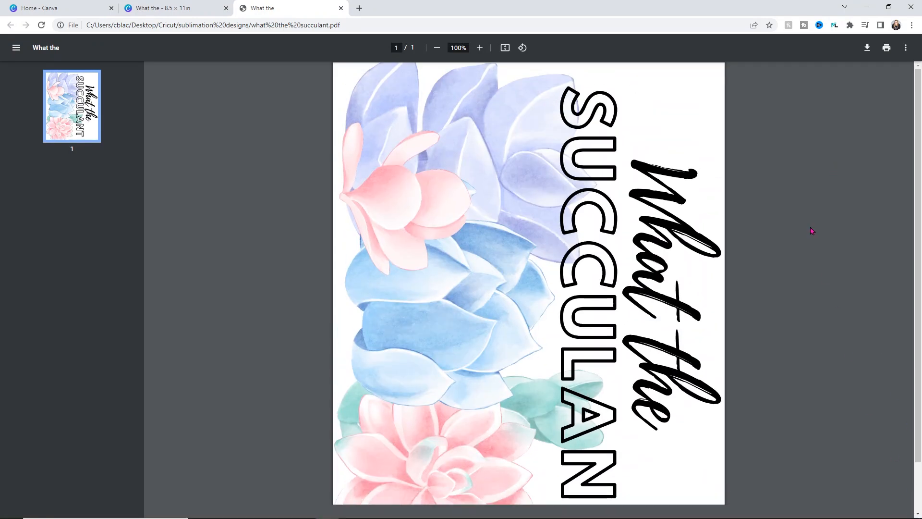
{"action": "scroll", "coordinate": [812, 231], "scroll_direction": "down", "scroll_amount": 2}
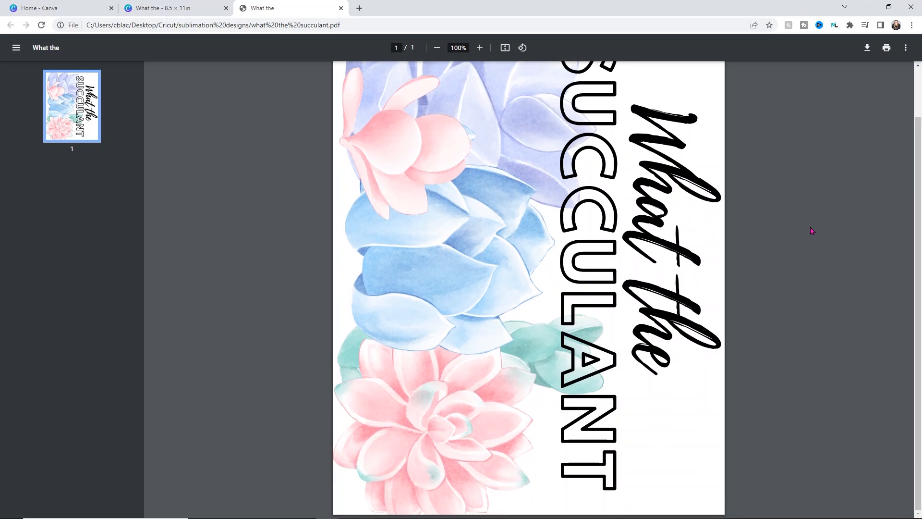
{"action": "scroll", "coordinate": [812, 231], "scroll_direction": "up", "scroll_amount": 2}
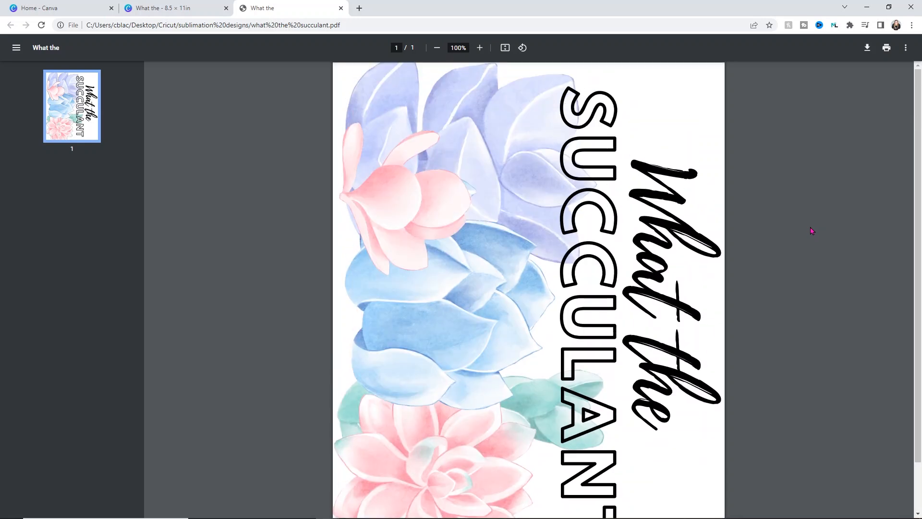
- Set up printing of the PDF on the ST-4000 Series (Network) printer in color
{"action": "left_click", "coordinate": [887, 48]}
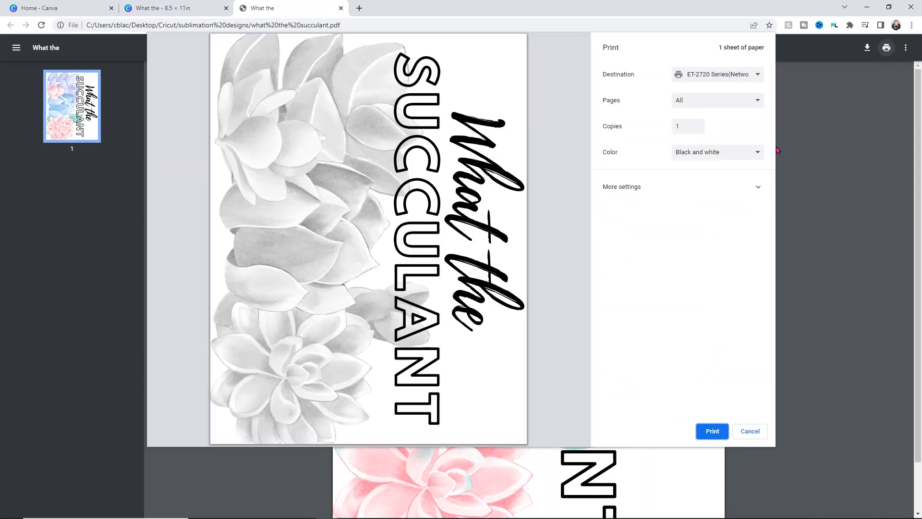
{"action": "left_click", "coordinate": [757, 75]}
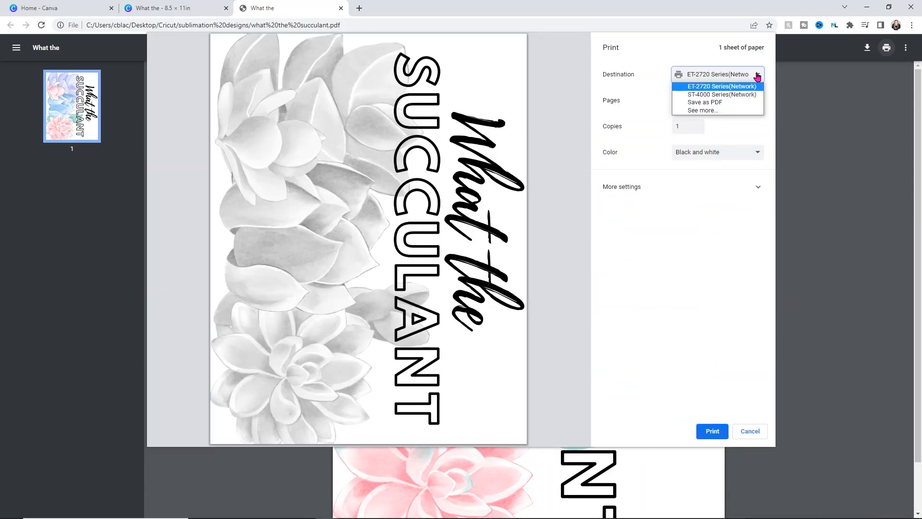
{"action": "left_click", "coordinate": [742, 95]}
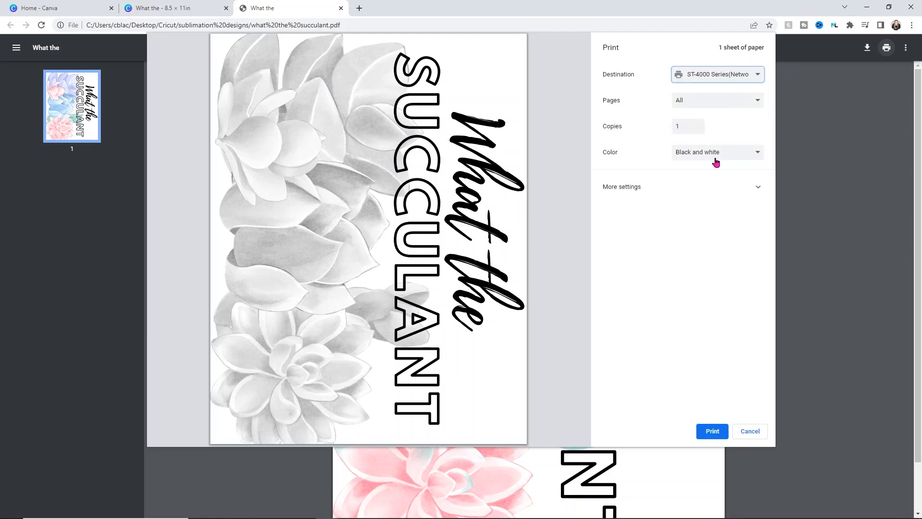
{"action": "left_click", "coordinate": [715, 152]}
{"action": "left_click", "coordinate": [707, 172]}
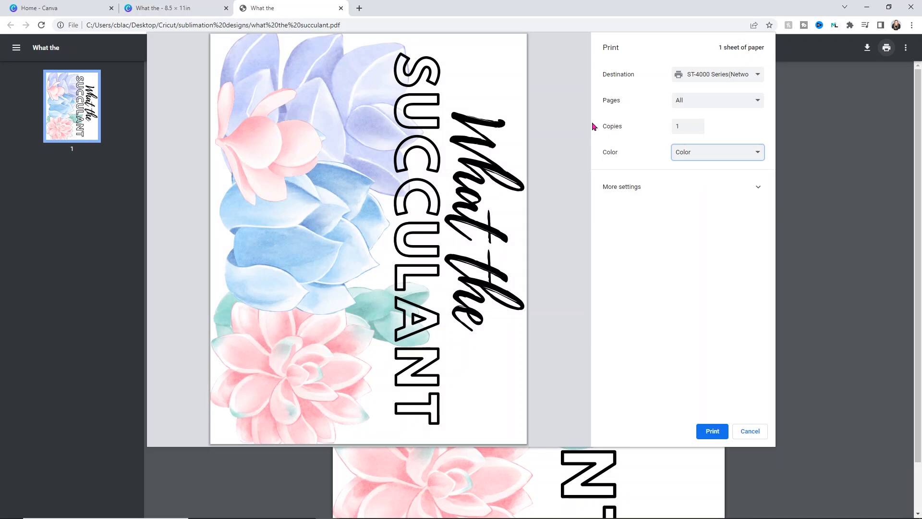
- Switch to the system print dialog, select the ST-4000 Series (Network) printer and open its printing preferences
{"action": "left_click", "coordinate": [615, 186]}
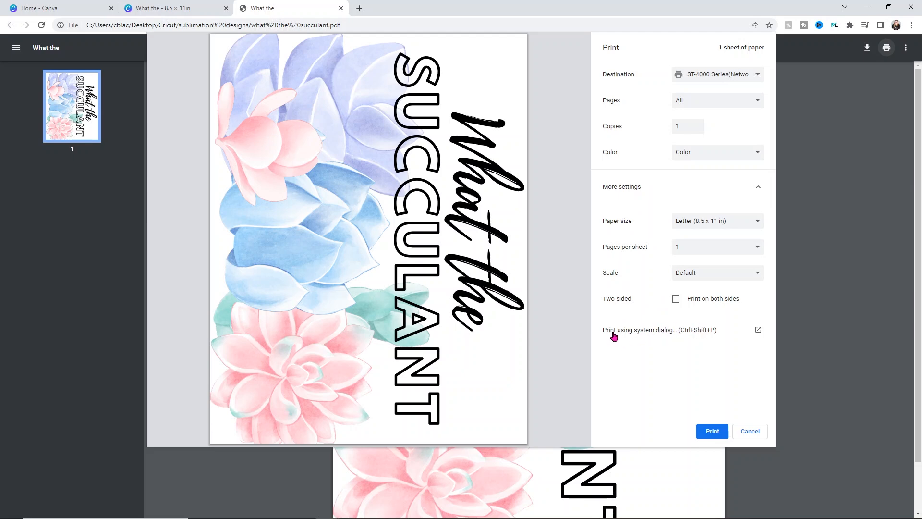
{"action": "left_click", "coordinate": [712, 334]}
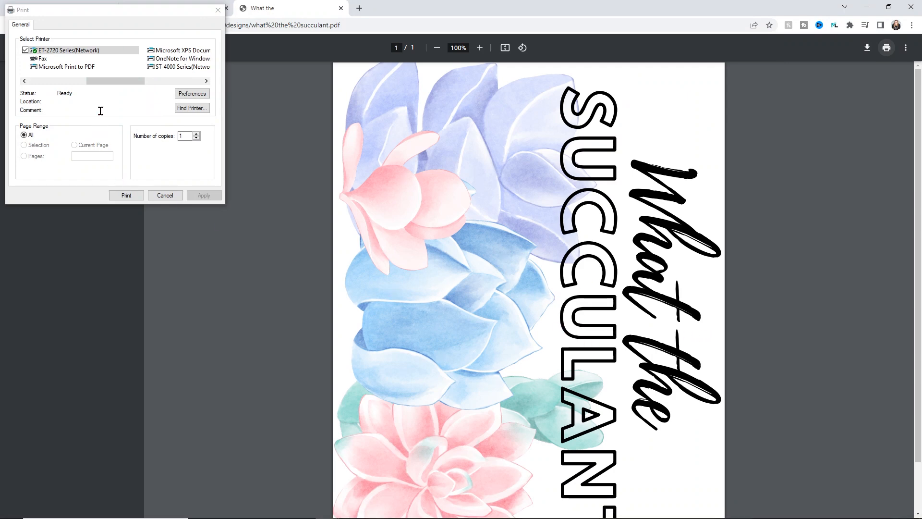
{"action": "left_click", "coordinate": [162, 68]}
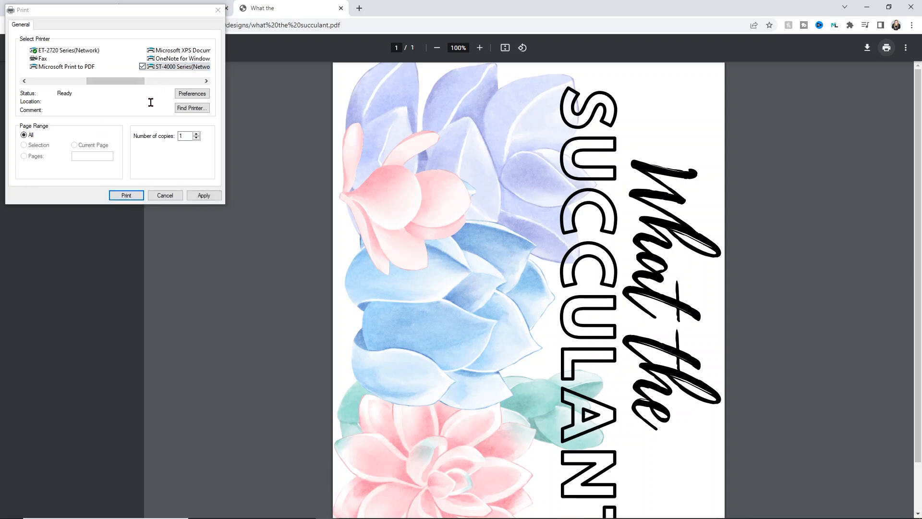
{"action": "left_click", "coordinate": [185, 94]}
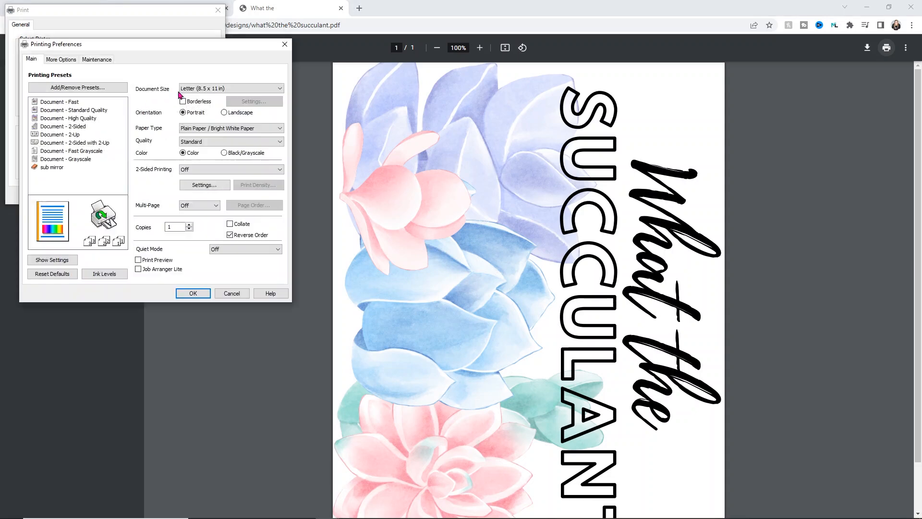
- Set the print quality to High, turn off High Speed and turn on Mirror Image
{"action": "left_click", "coordinate": [195, 142]}
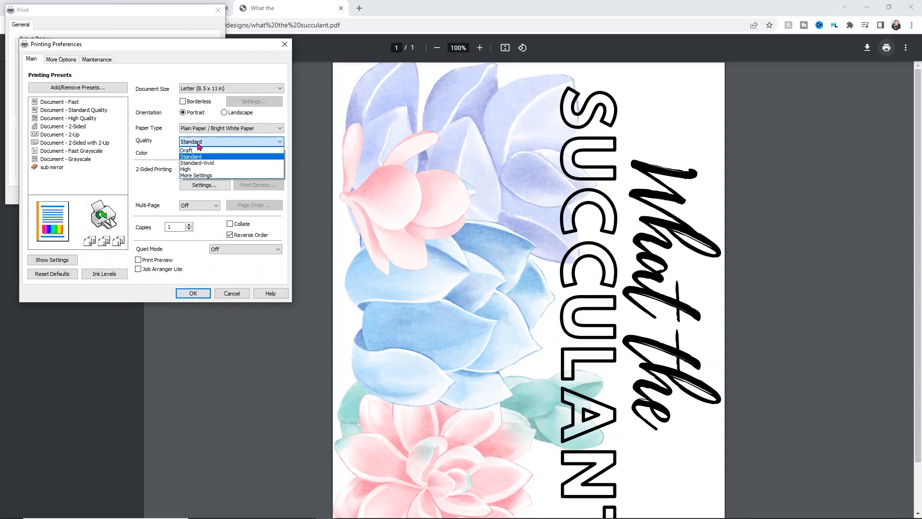
{"action": "left_click", "coordinate": [197, 171]}
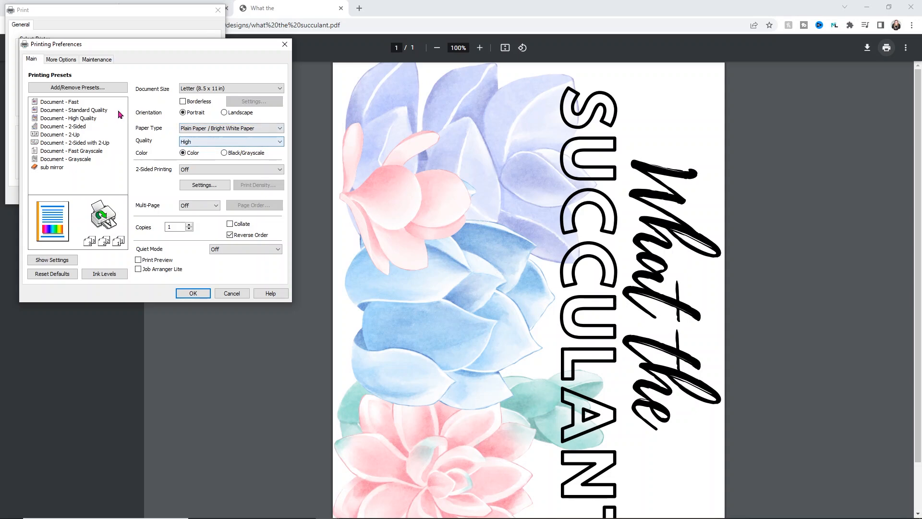
{"action": "left_click", "coordinate": [59, 59]}
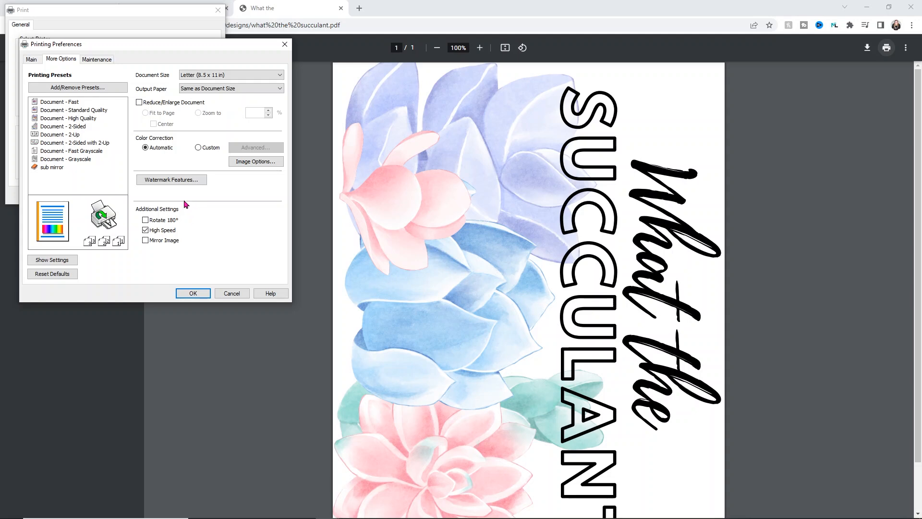
{"action": "left_click", "coordinate": [145, 231]}
- Enable borderless printing for the Letter-size document and accept the print quality notice
{"action": "left_click", "coordinate": [37, 58]}
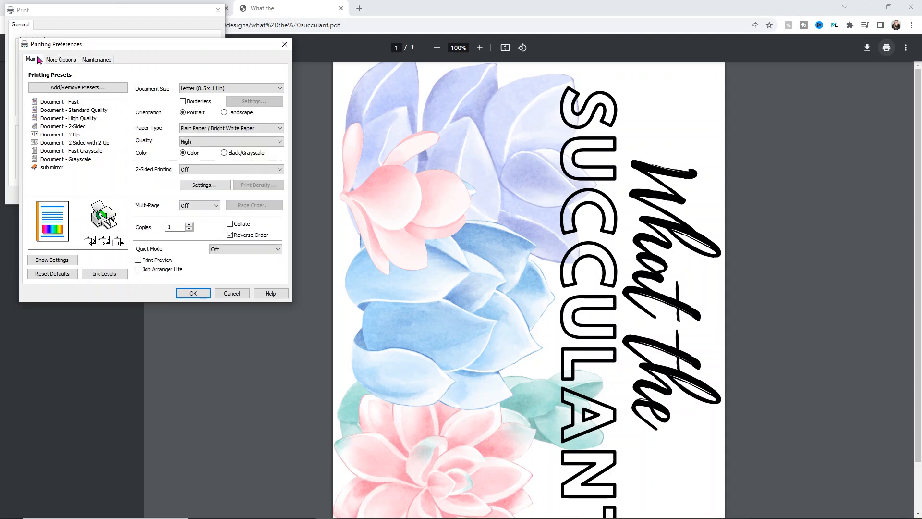
{"action": "left_click", "coordinate": [183, 102]}
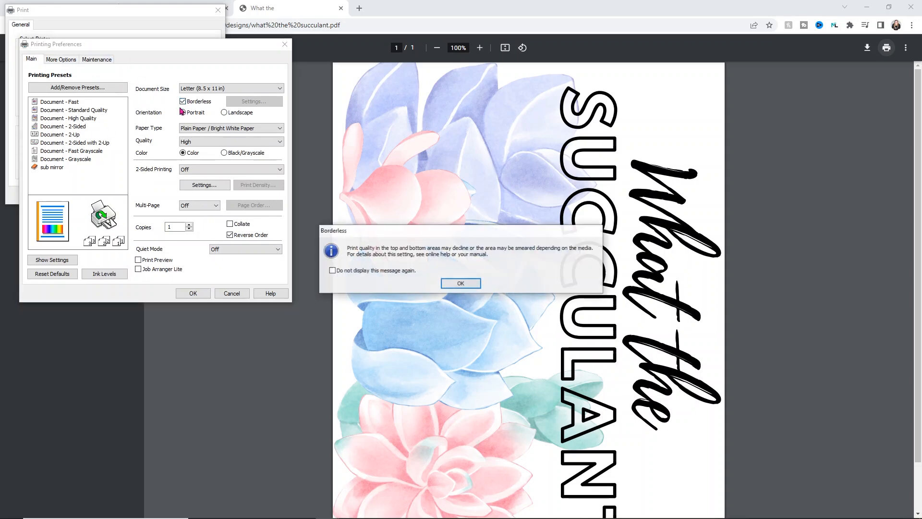
{"action": "left_click", "coordinate": [473, 283]}
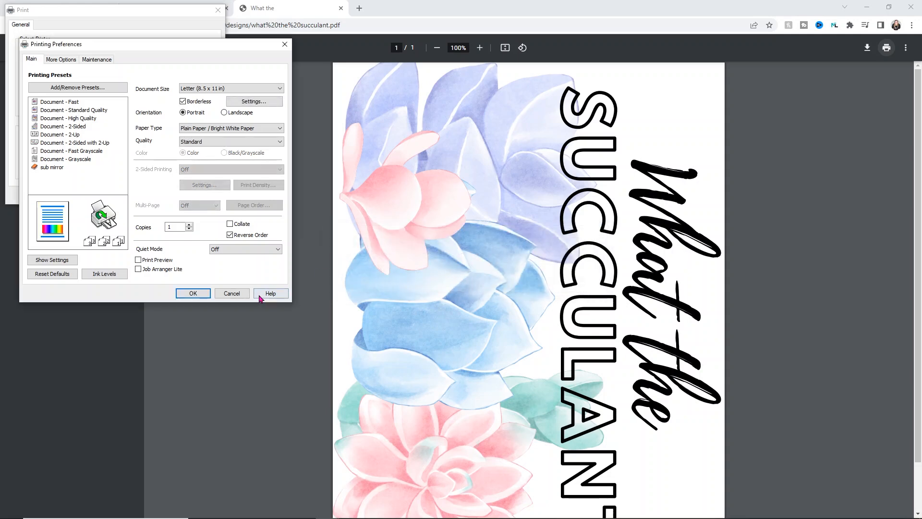
- Set custom color correction to Adobe RGB with gamma 2.2 and Slide Bar adjustment, and accept the printing preferences
{"action": "left_click", "coordinate": [63, 59]}
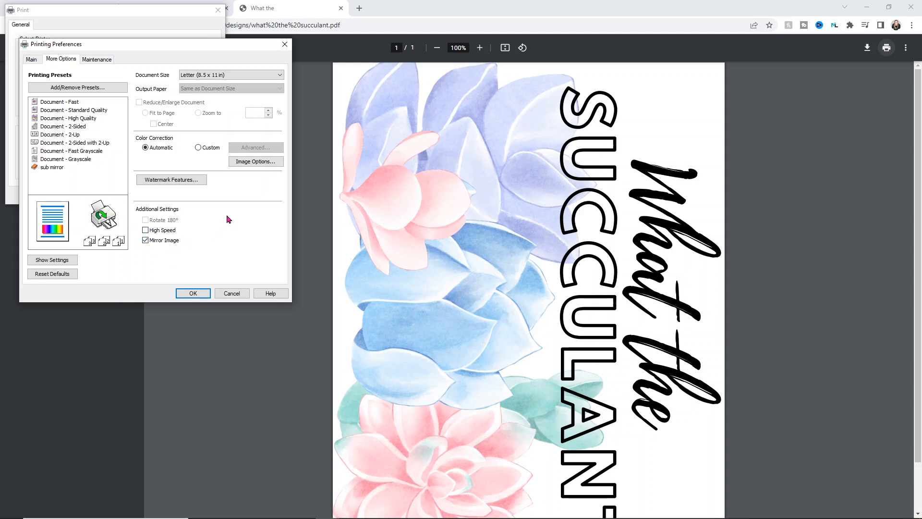
{"action": "left_click", "coordinate": [208, 148]}
{"action": "left_click", "coordinate": [260, 147]}
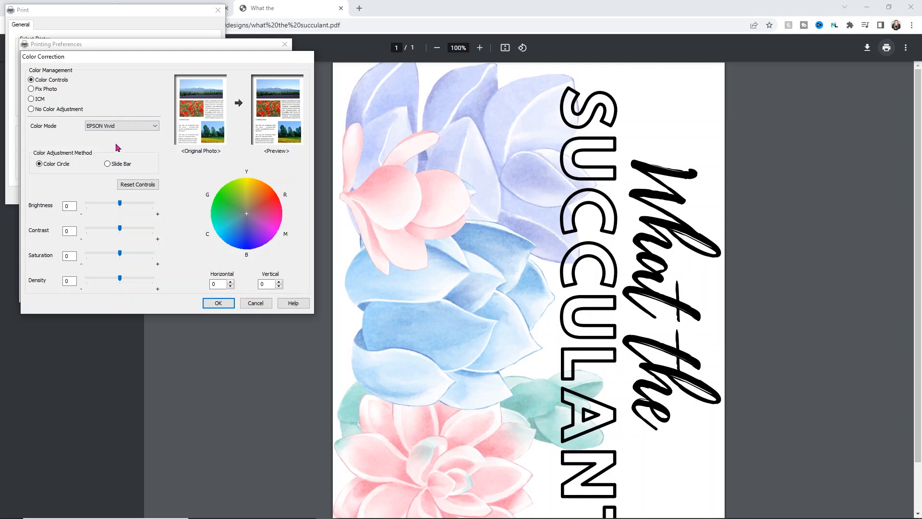
{"action": "left_click", "coordinate": [115, 126]}
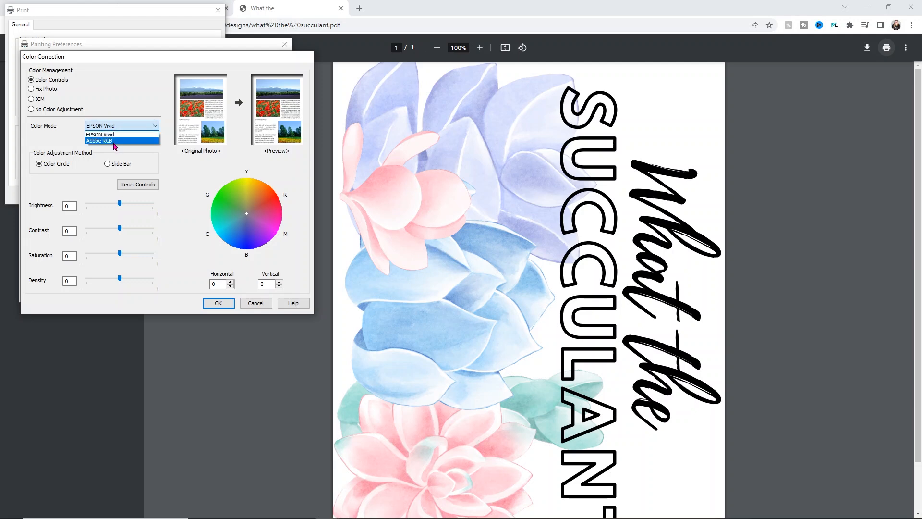
{"action": "left_click", "coordinate": [115, 141]}
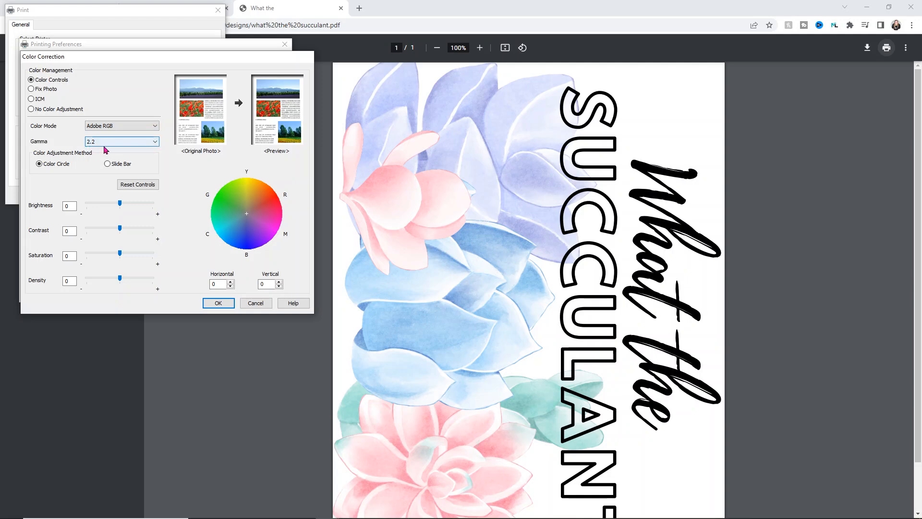
{"action": "left_click", "coordinate": [108, 164]}
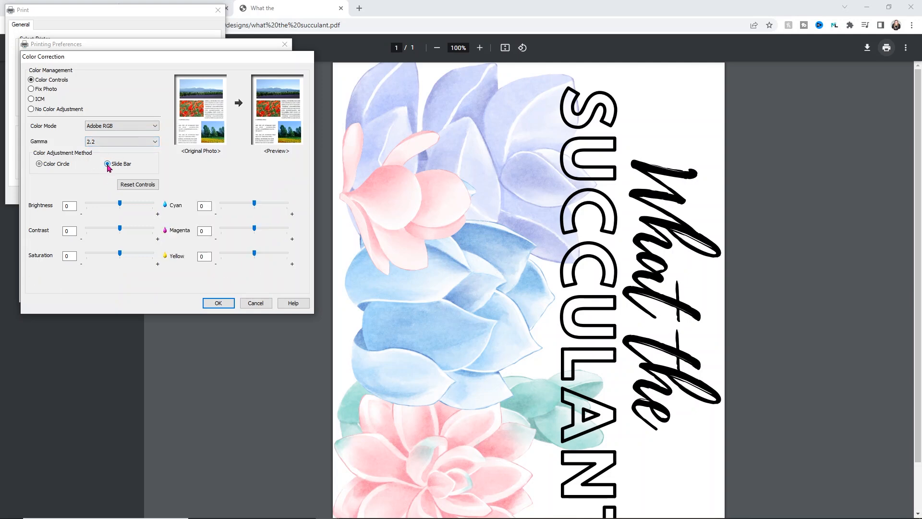
{"action": "left_click_drag", "start_coordinate": [256, 207], "coordinate": [264, 232]}
{"action": "left_click_drag", "start_coordinate": [258, 260], "coordinate": [259, 260]}
{"action": "left_click", "coordinate": [218, 302]}
{"action": "left_click", "coordinate": [193, 293]}
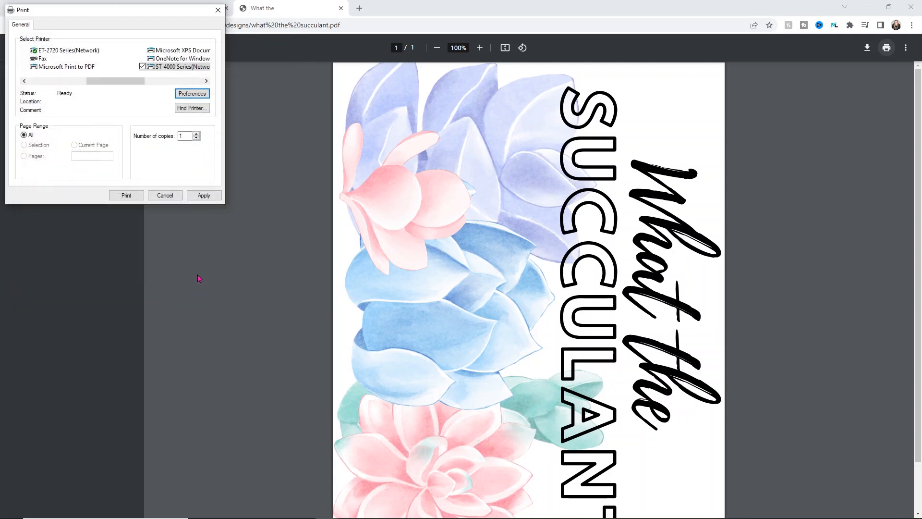
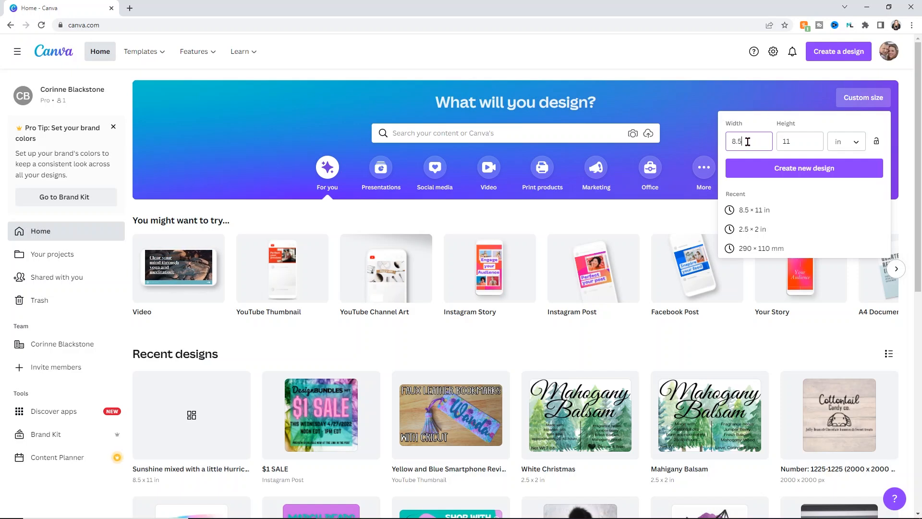
- Create a new Canva design with a custom size of 3 × 4 in
{"action": "key", "text": "BackSpace"}
{"action": "key", "text": "BackSpace"}
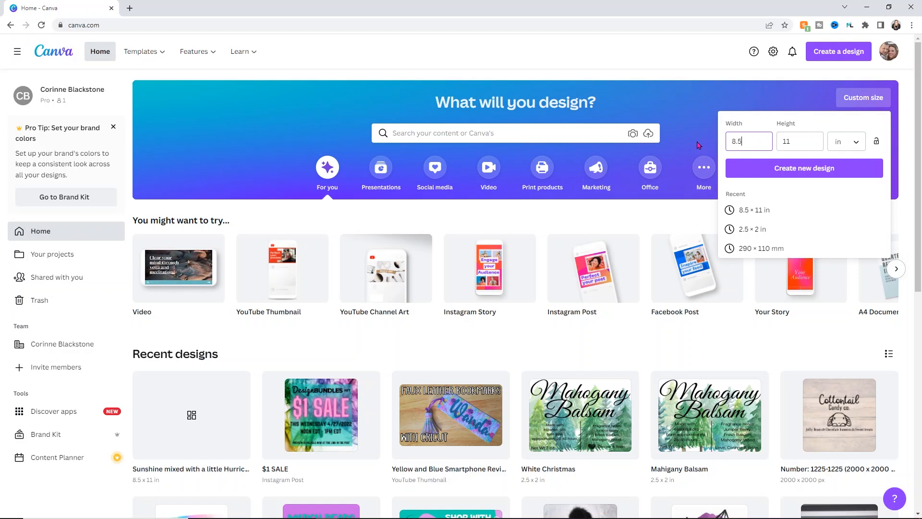
{"action": "key", "text": "BackSpace"}
{"action": "type", "text": "6"}
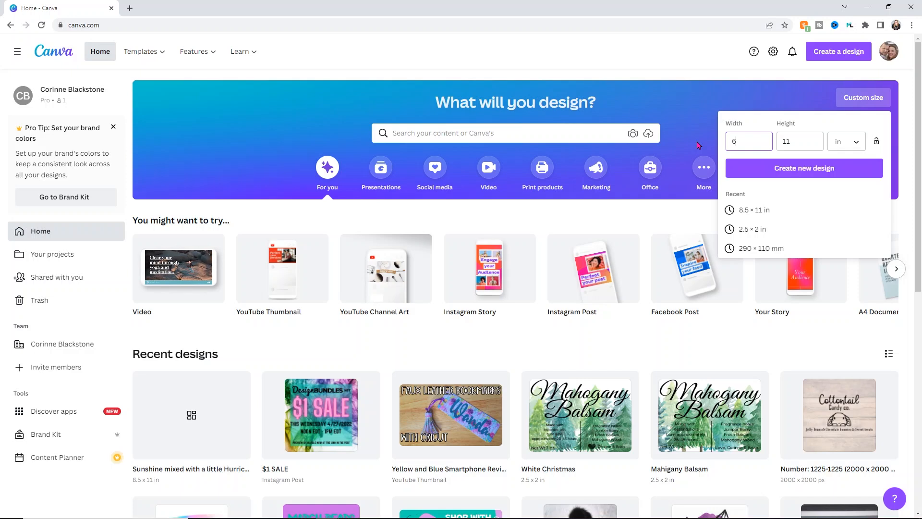
{"action": "key", "text": "BackSpace"}
{"action": "type", "text": "3"}
{"action": "key", "text": "Tab"}
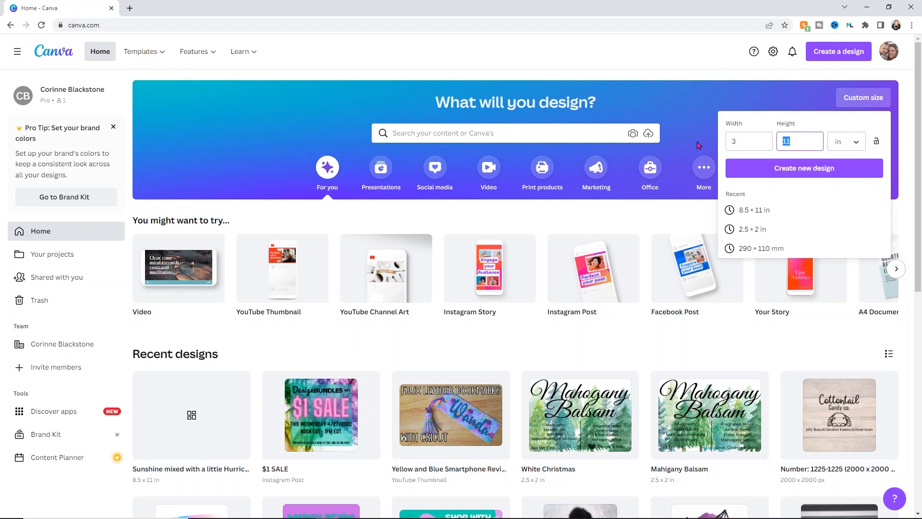
{"action": "type", "text": "4"}
{"action": "left_click", "coordinate": [815, 173]}
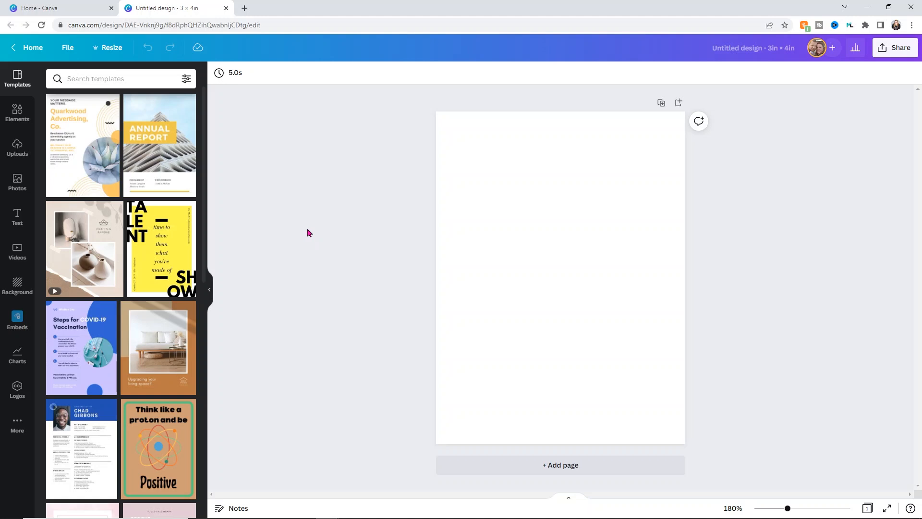
- Search the elements for "frames" and filter the results to free items only
{"action": "left_click", "coordinate": [11, 119]}
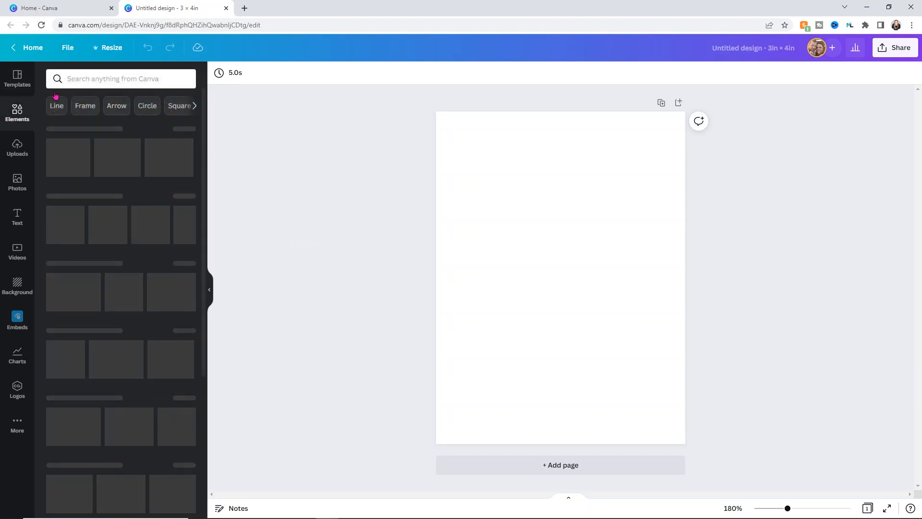
{"action": "left_click", "coordinate": [76, 79]}
{"action": "type", "text": "frames"}
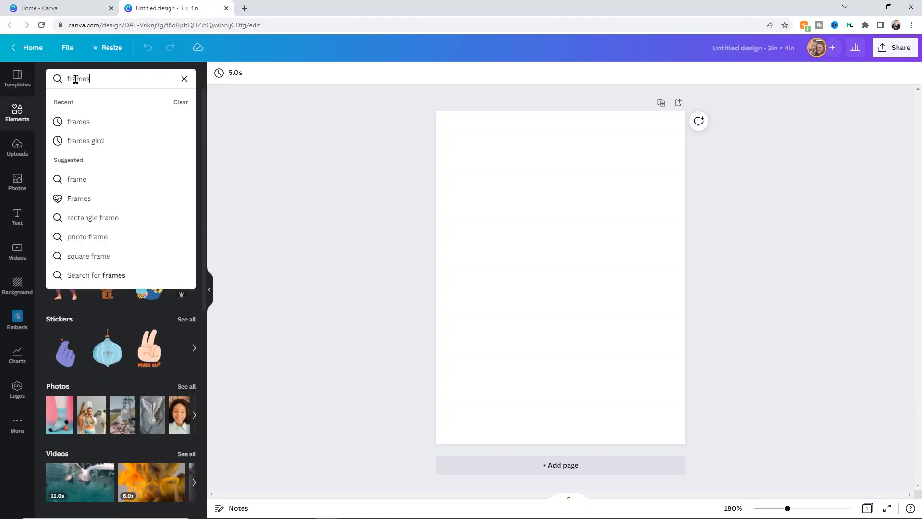
{"action": "key", "text": "Return"}
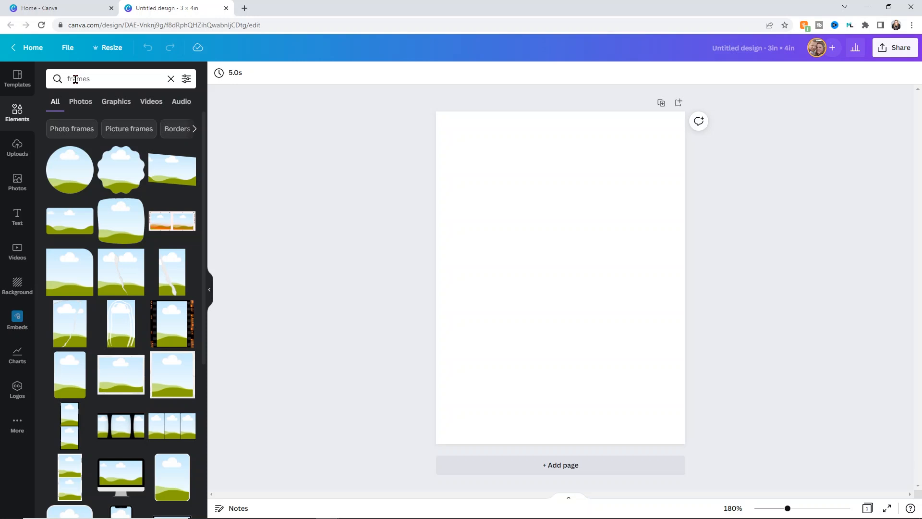
{"action": "left_click", "coordinate": [186, 78]}
{"action": "left_click", "coordinate": [64, 330]}
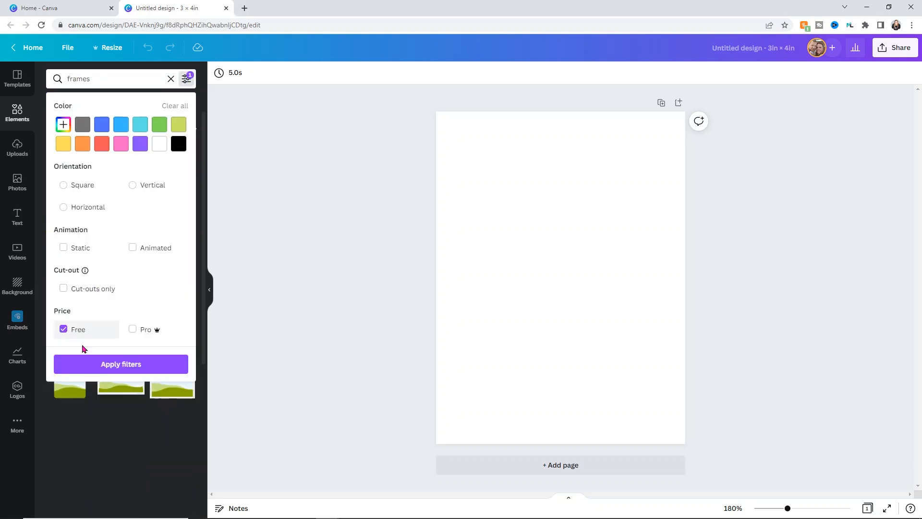
{"action": "left_click", "coordinate": [107, 365]}
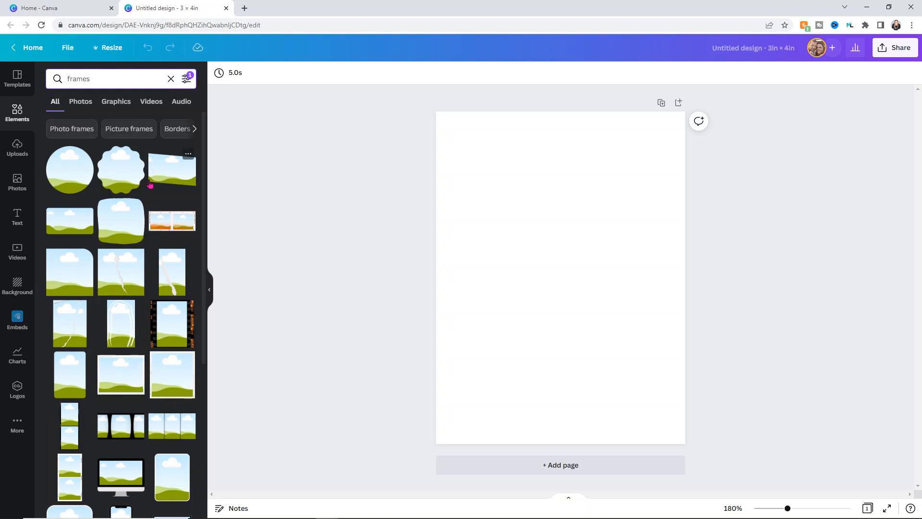
- Browse the free frame results for a scribble-shaped photo frame
{"action": "scroll", "coordinate": [144, 193], "scroll_direction": "down", "scroll_amount": 5}
{"action": "scroll", "coordinate": [134, 204], "scroll_direction": "down", "scroll_amount": 2}
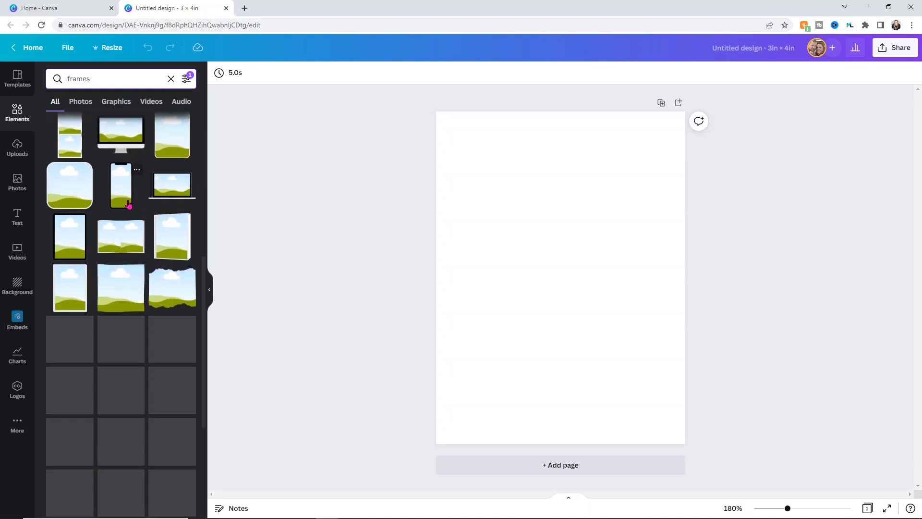
{"action": "scroll", "coordinate": [131, 233], "scroll_direction": "down", "scroll_amount": 2}
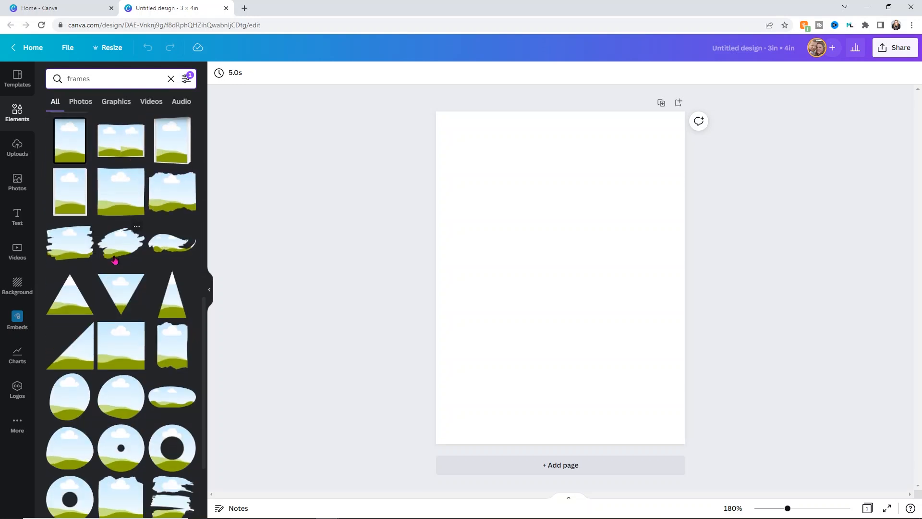
{"action": "scroll", "coordinate": [118, 260], "scroll_direction": "down", "scroll_amount": 4}
{"action": "scroll", "coordinate": [118, 258], "scroll_direction": "down", "scroll_amount": 6}
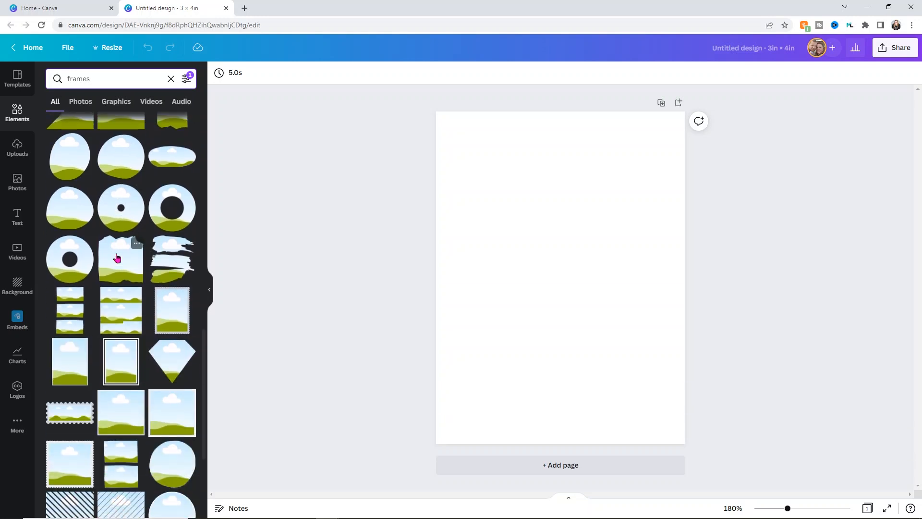
{"action": "scroll", "coordinate": [118, 258], "scroll_direction": "down", "scroll_amount": 2}
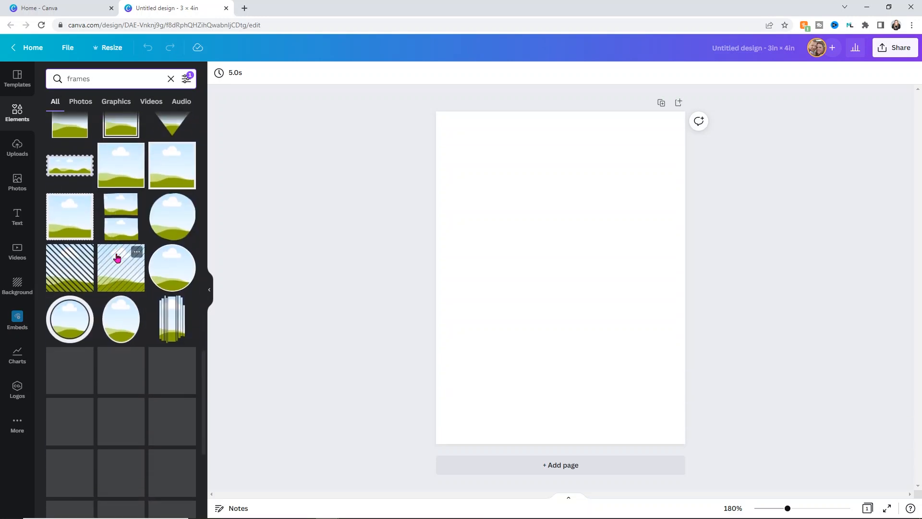
{"action": "scroll", "coordinate": [130, 268], "scroll_direction": "down", "scroll_amount": 2}
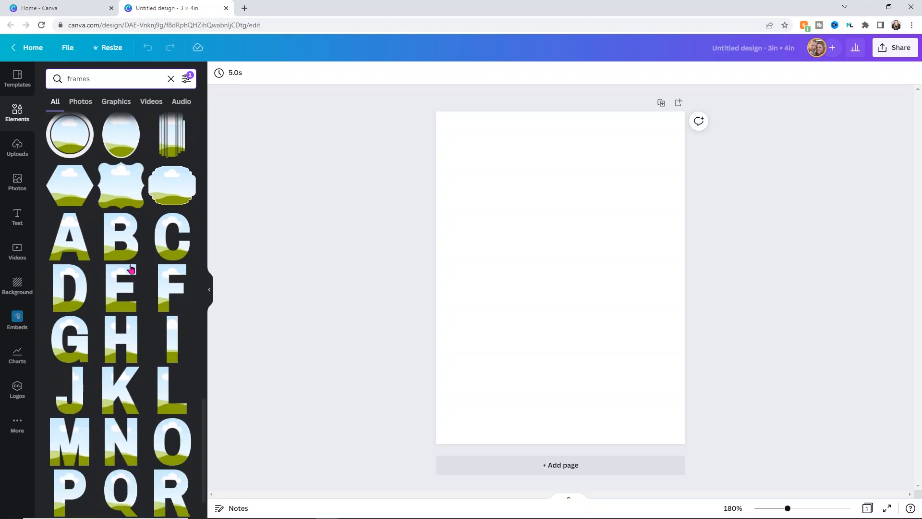
{"action": "scroll", "coordinate": [130, 268], "scroll_direction": "down", "scroll_amount": 3}
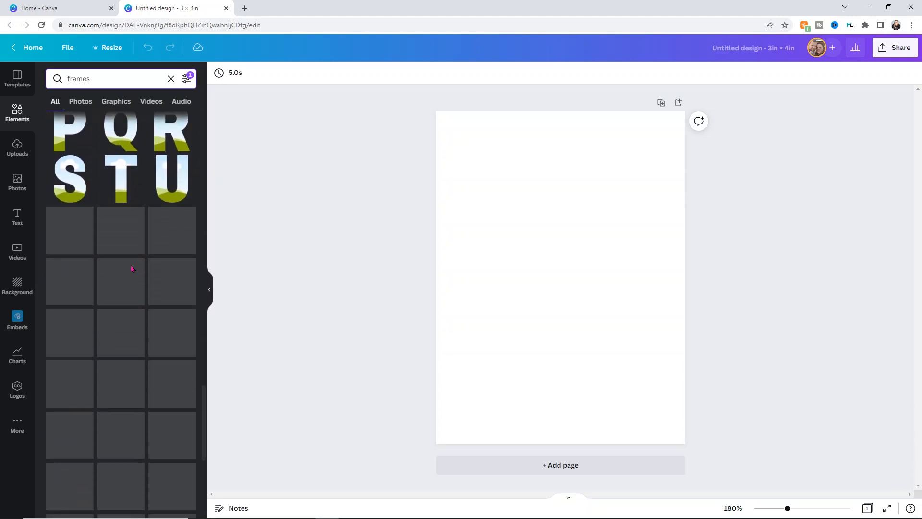
{"action": "scroll", "coordinate": [131, 269], "scroll_direction": "down", "scroll_amount": 3}
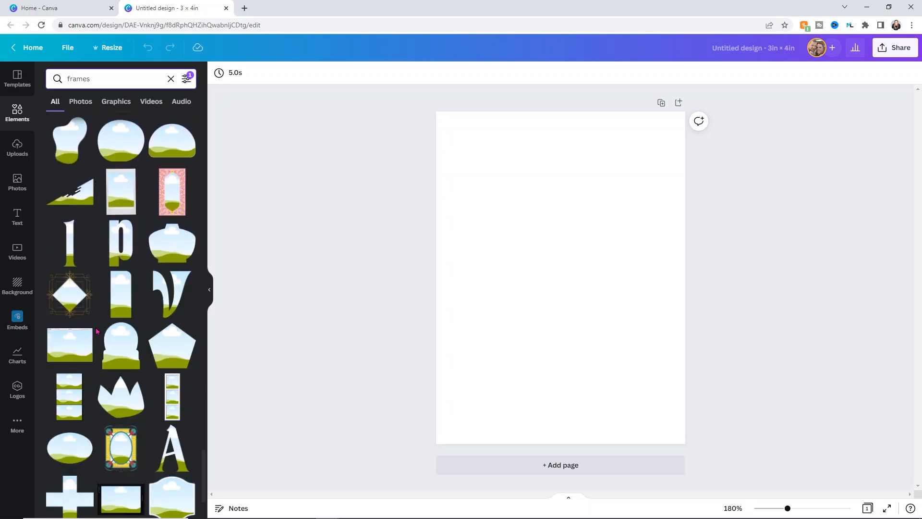
{"action": "scroll", "coordinate": [96, 331], "scroll_direction": "down", "scroll_amount": 5}
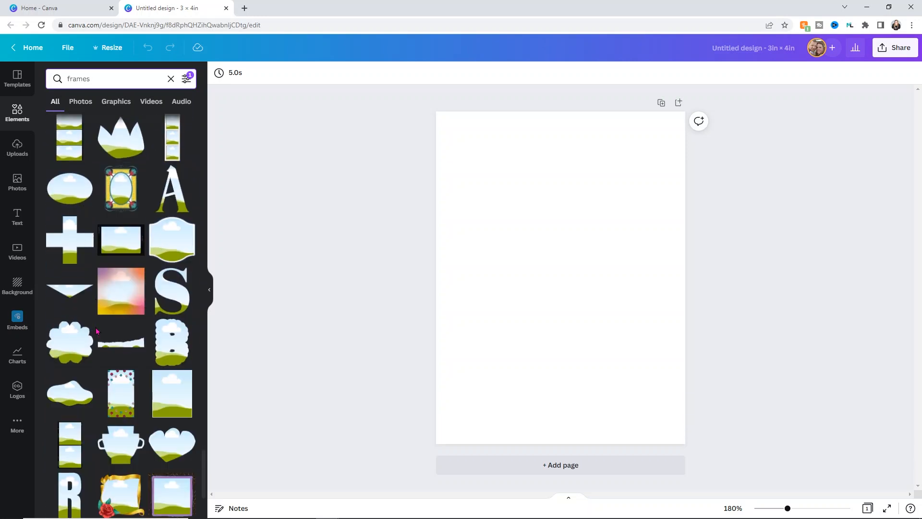
{"action": "scroll", "coordinate": [97, 331], "scroll_direction": "down", "scroll_amount": 7}
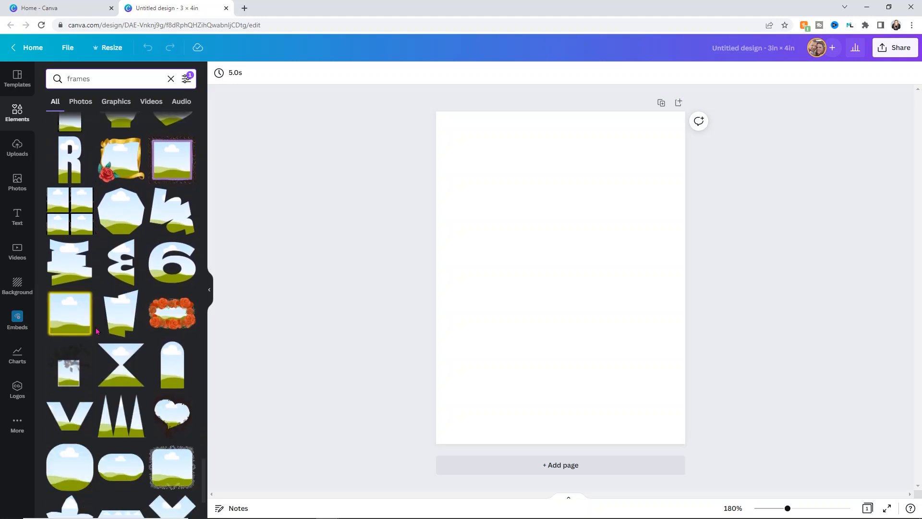
{"action": "scroll", "coordinate": [96, 331], "scroll_direction": "down", "scroll_amount": 5}
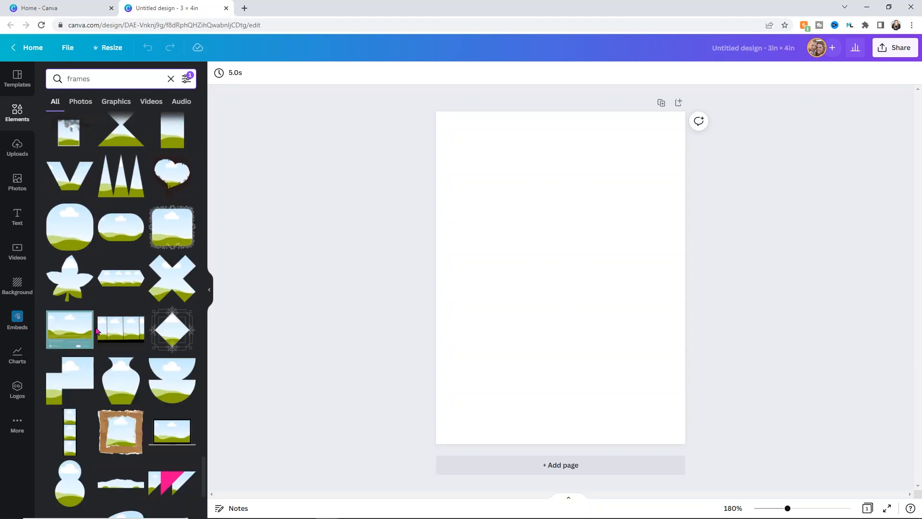
{"action": "scroll", "coordinate": [96, 331], "scroll_direction": "down", "scroll_amount": 4}
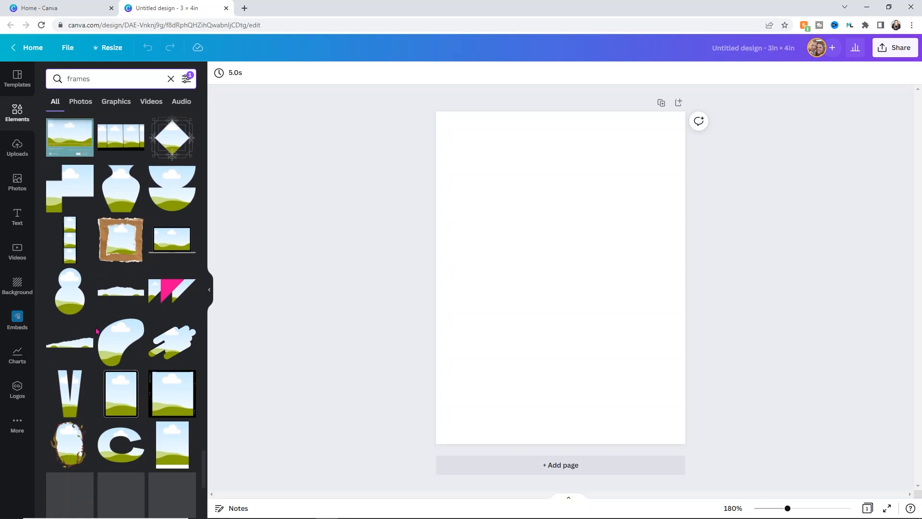
{"action": "scroll", "coordinate": [97, 331], "scroll_direction": "down", "scroll_amount": 2}
{"action": "scroll", "coordinate": [116, 319], "scroll_direction": "down", "scroll_amount": 2}
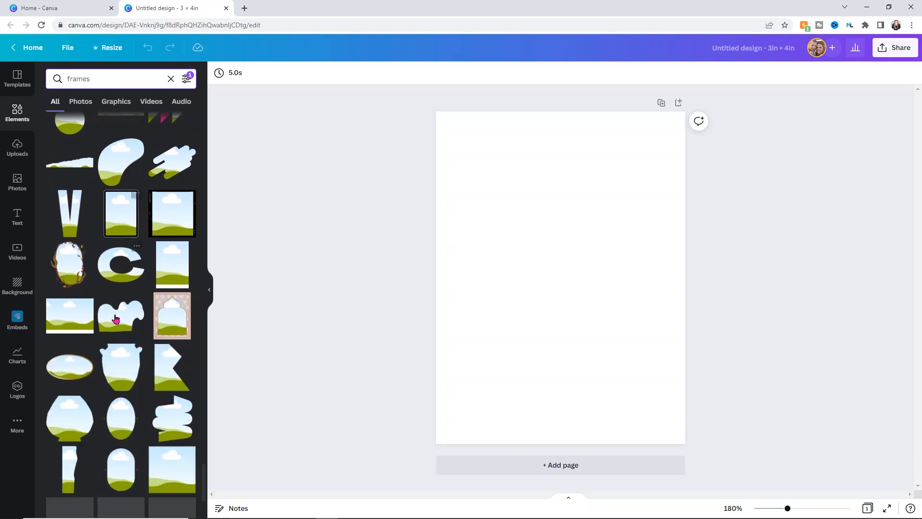
{"action": "scroll", "coordinate": [116, 319], "scroll_direction": "down", "scroll_amount": 1}
{"action": "scroll", "coordinate": [117, 323], "scroll_direction": "down", "scroll_amount": 8}
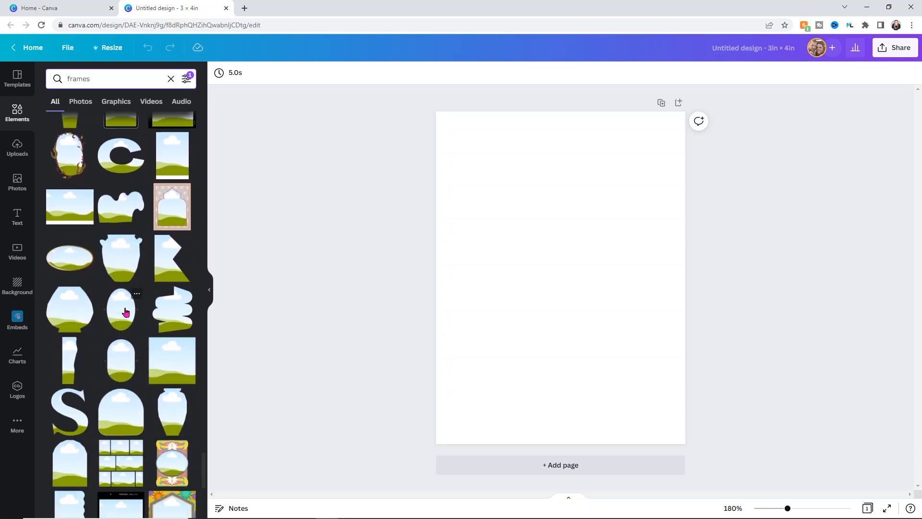
- Add the scribble-shaped frame to the page, enlarge it to about 2.9 × 3 in, and centre it
{"action": "left_click", "coordinate": [172, 328]}
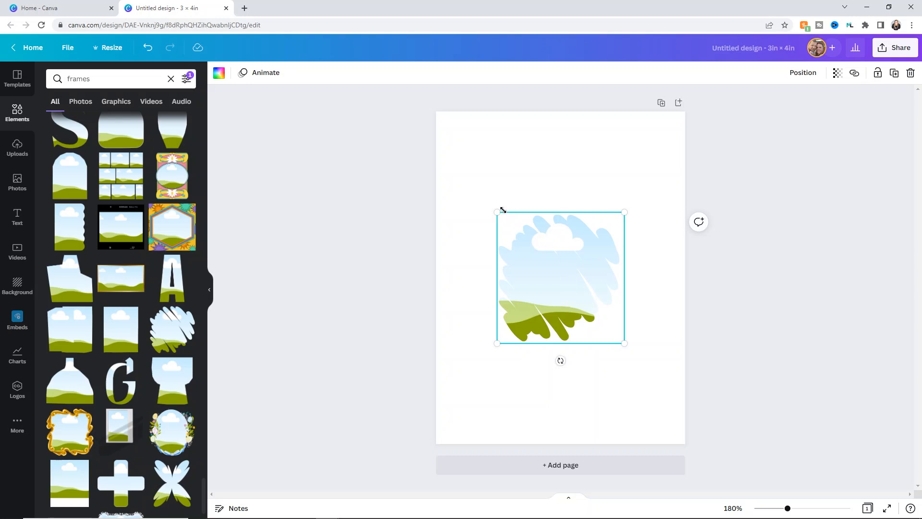
{"action": "left_click_drag", "start_coordinate": [497, 211], "coordinate": [439, 180]}
{"action": "left_click_drag", "start_coordinate": [624, 343], "coordinate": [673, 430]}
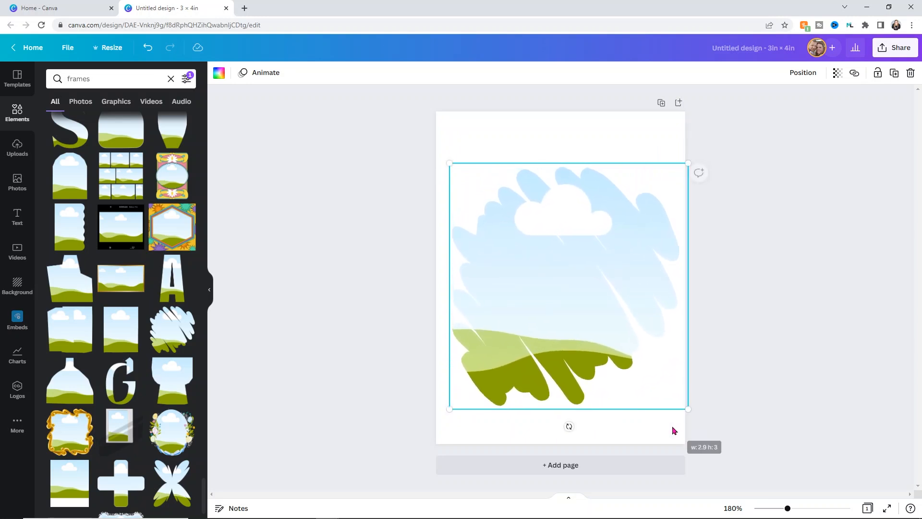
{"action": "left_click_drag", "start_coordinate": [568, 313], "coordinate": [570, 314]}
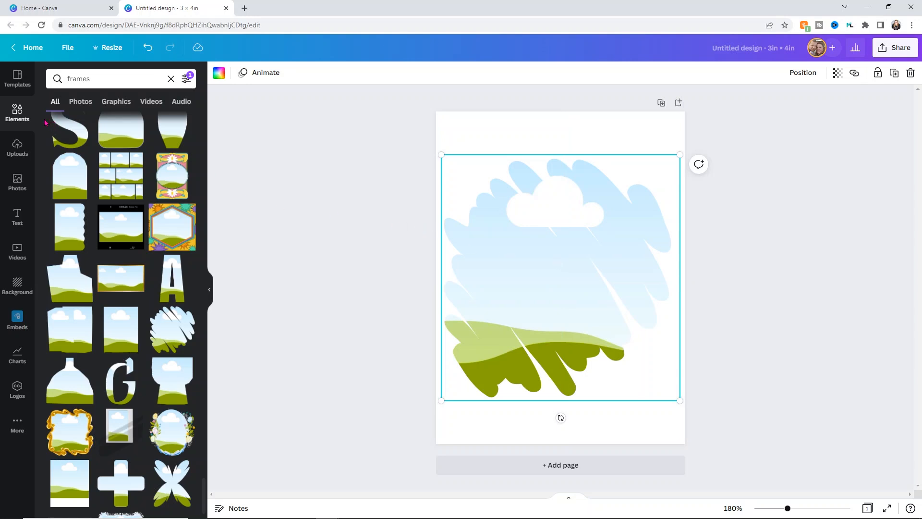
- Upload "2022-01-22 - Magic Kingdom Park - Cinderella Castle_9" from the Desktop folder Disney 2022 and place it in the scribble frame
{"action": "left_click", "coordinate": [16, 155]}
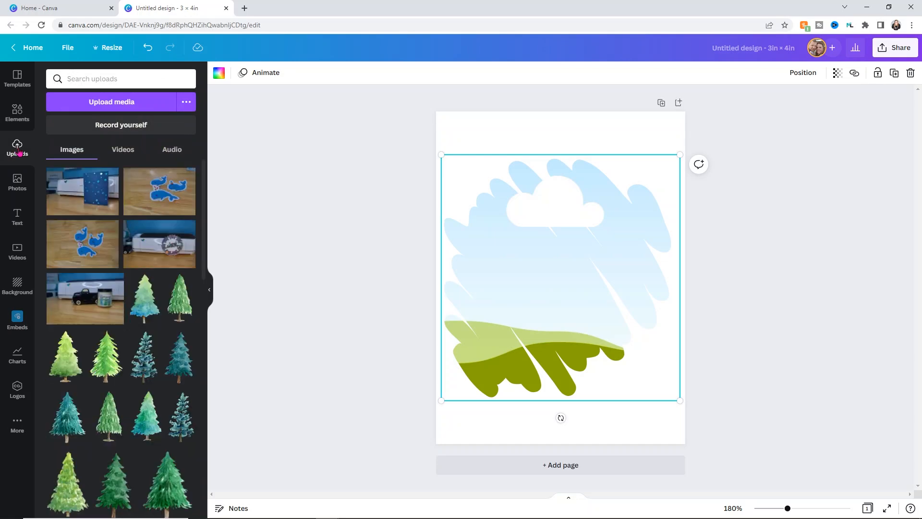
{"action": "left_click", "coordinate": [68, 106]}
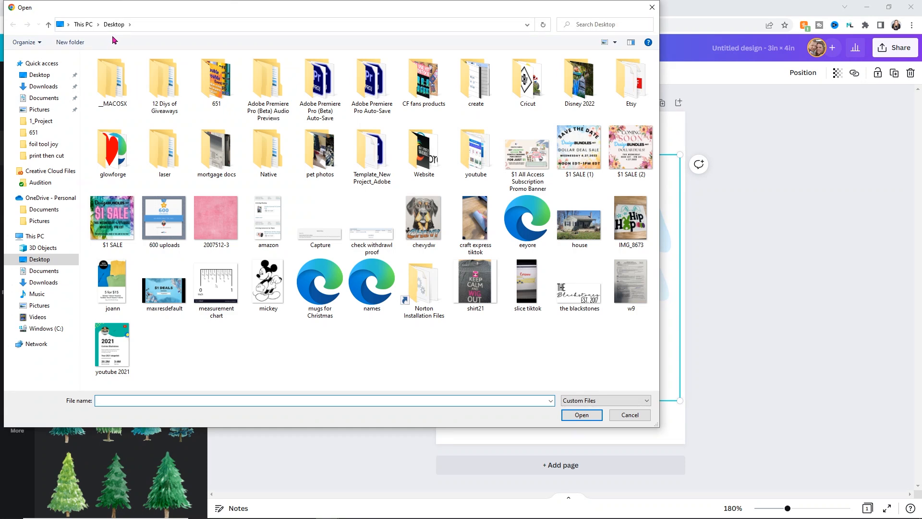
{"action": "double_click", "coordinate": [579, 82]}
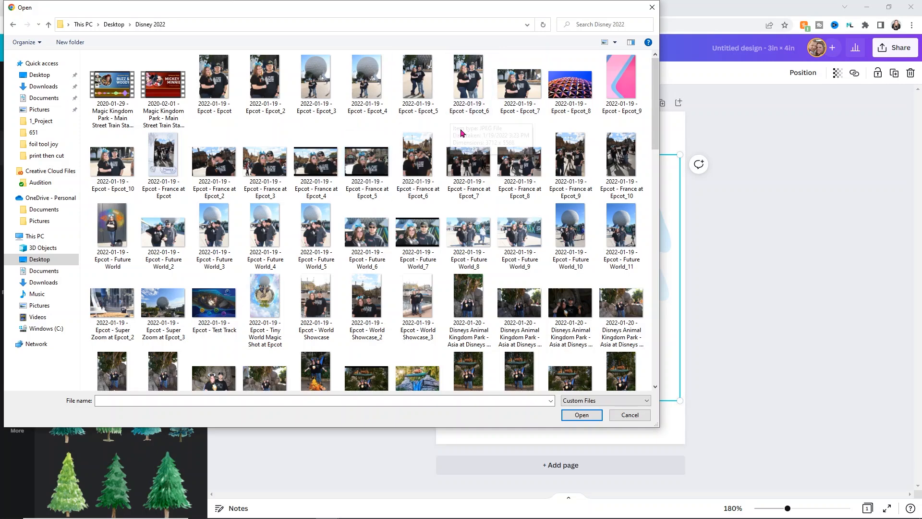
{"action": "scroll", "coordinate": [447, 153], "scroll_direction": "down", "scroll_amount": 3}
{"action": "scroll", "coordinate": [447, 153], "scroll_direction": "down", "scroll_amount": 15}
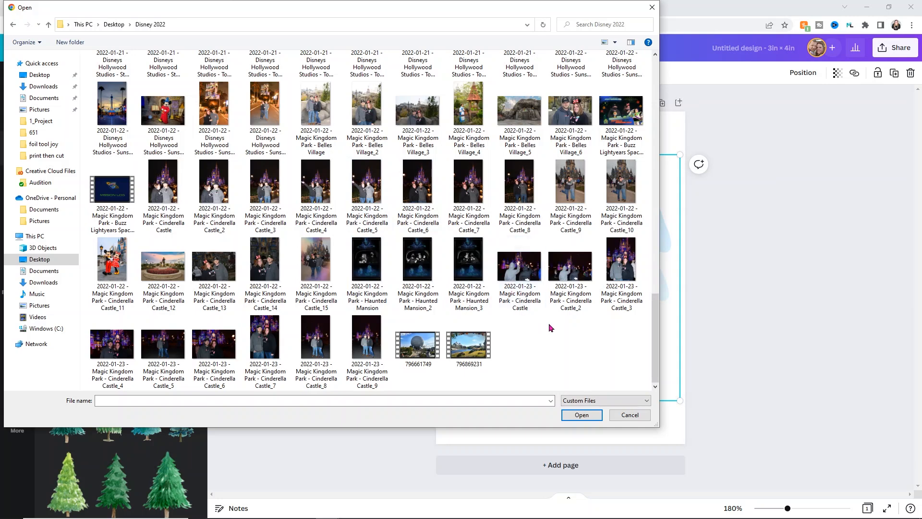
{"action": "double_click", "coordinate": [578, 187]}
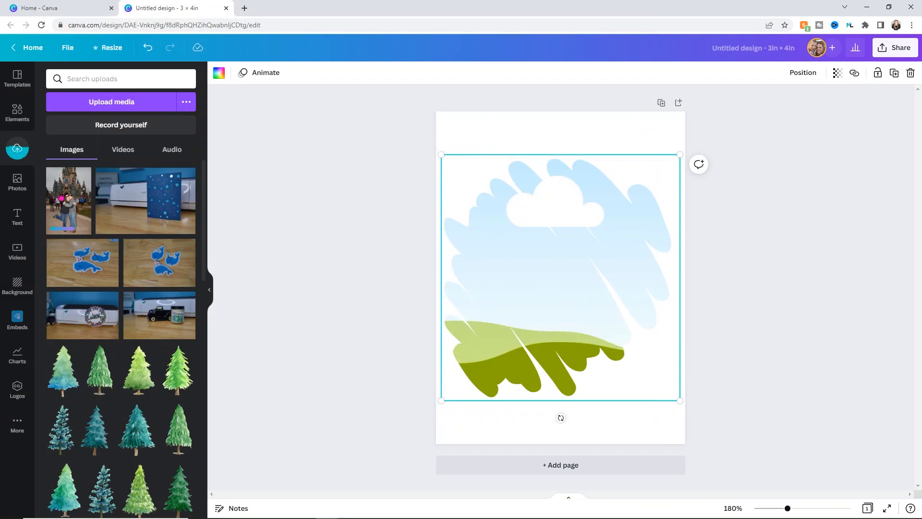
{"action": "left_click", "coordinate": [61, 196]}
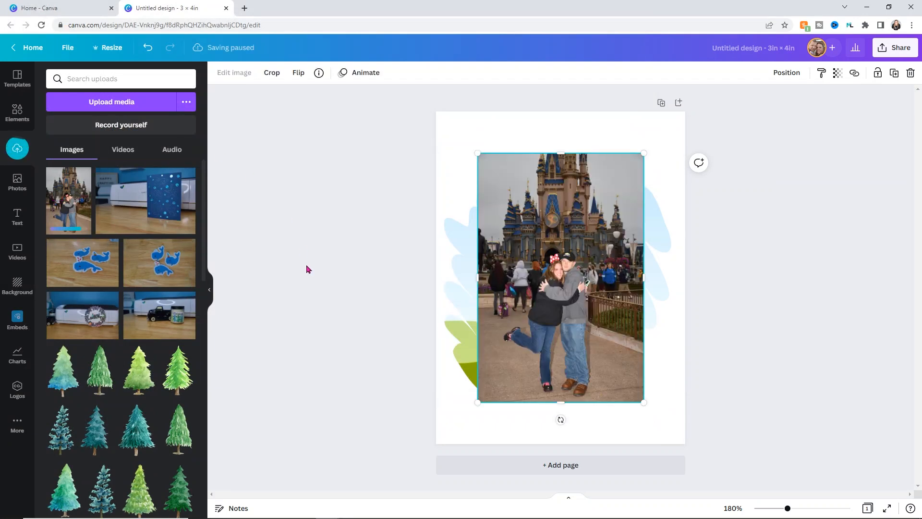
{"action": "mouse_move", "coordinate": [583, 250]}
{"action": "left_mouse_down"}
{"action": "mouse_move", "coordinate": [509, 252]}
{"action": "mouse_move", "coordinate": [528, 243]}
{"action": "mouse_move", "coordinate": [550, 272]}
{"action": "left_mouse_up"}
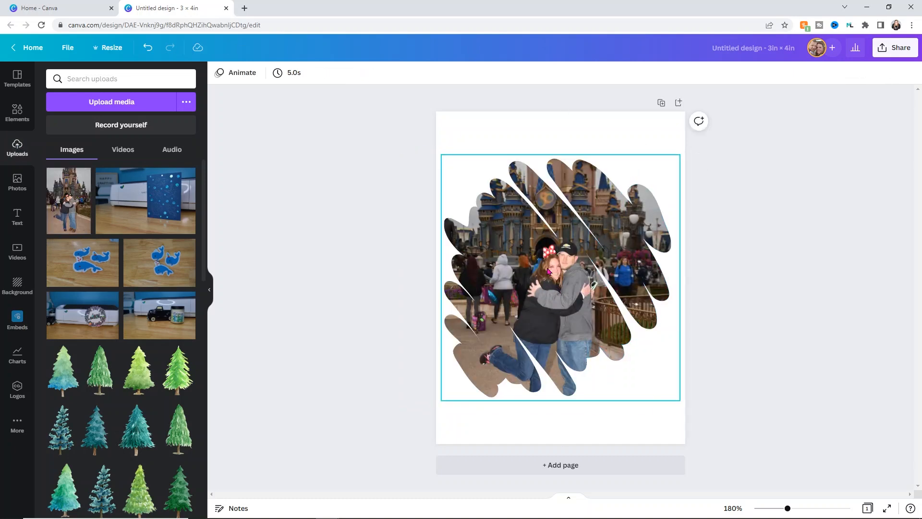
- Enlarge and reposition the photo inside the frame so the couple is centred, and shift the frame to the page's right edge
{"action": "left_click", "coordinate": [522, 237]}
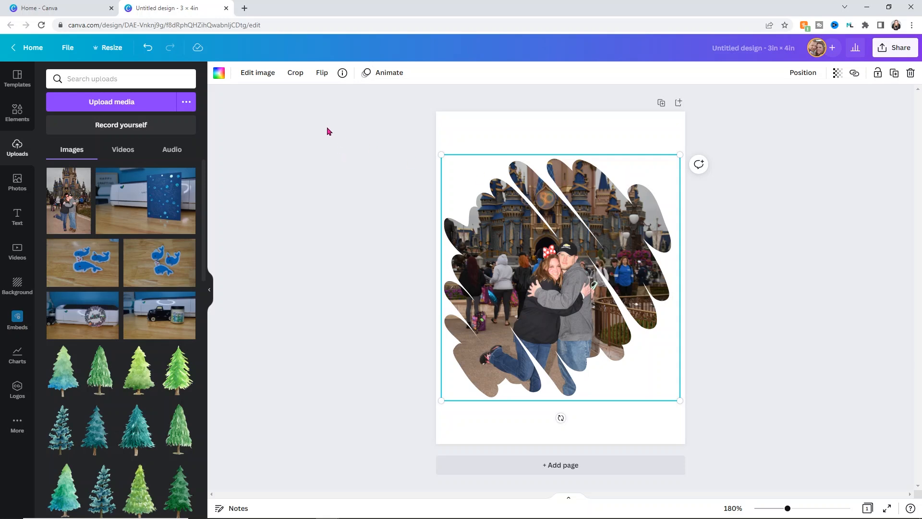
{"action": "left_click", "coordinate": [292, 76]}
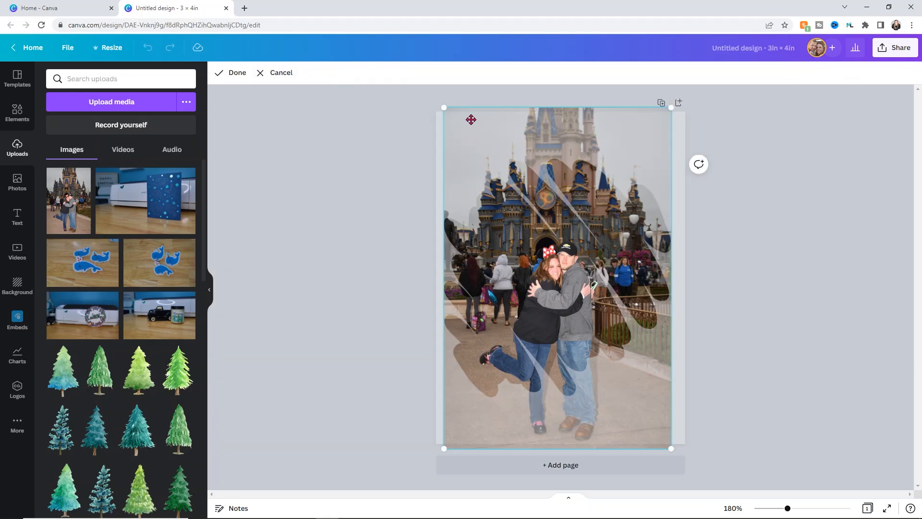
{"action": "left_click_drag", "start_coordinate": [441, 103], "coordinate": [276, 79]}
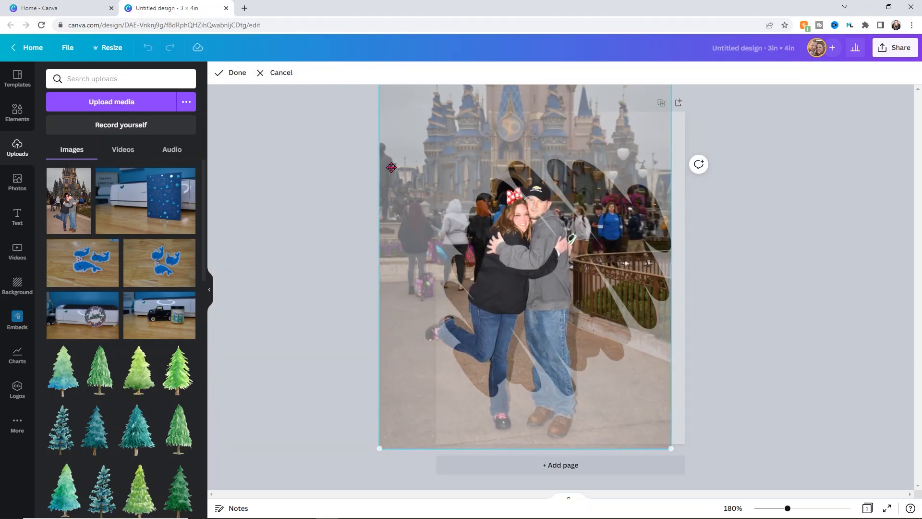
{"action": "left_click_drag", "start_coordinate": [607, 286], "coordinate": [635, 353]}
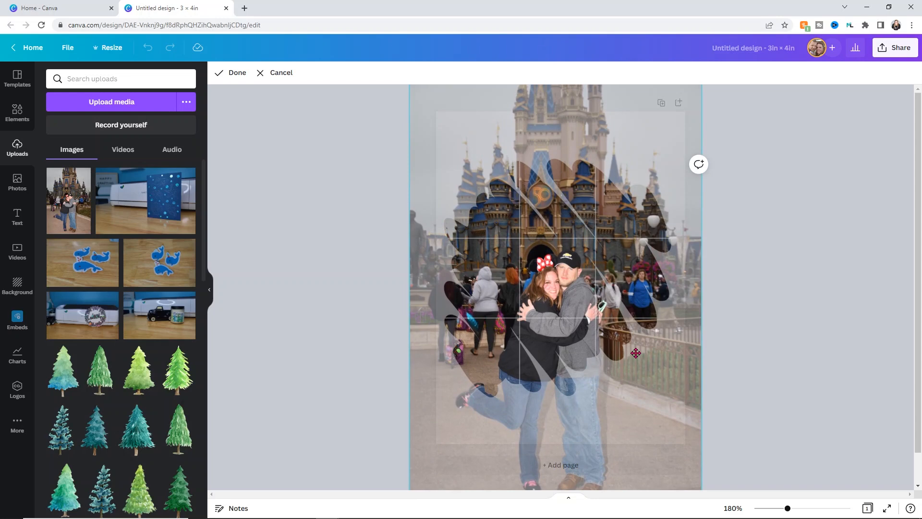
{"action": "left_click", "coordinate": [365, 284]}
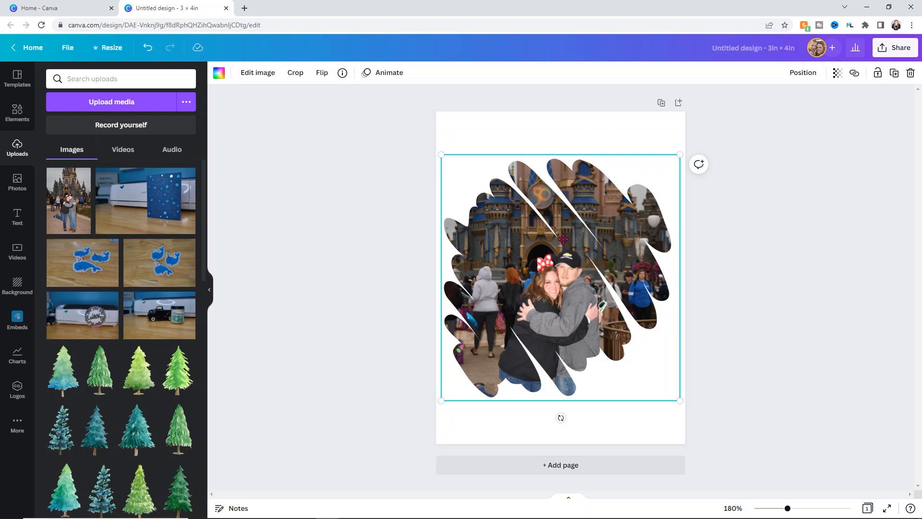
{"action": "left_click_drag", "start_coordinate": [563, 239], "coordinate": [565, 240]}
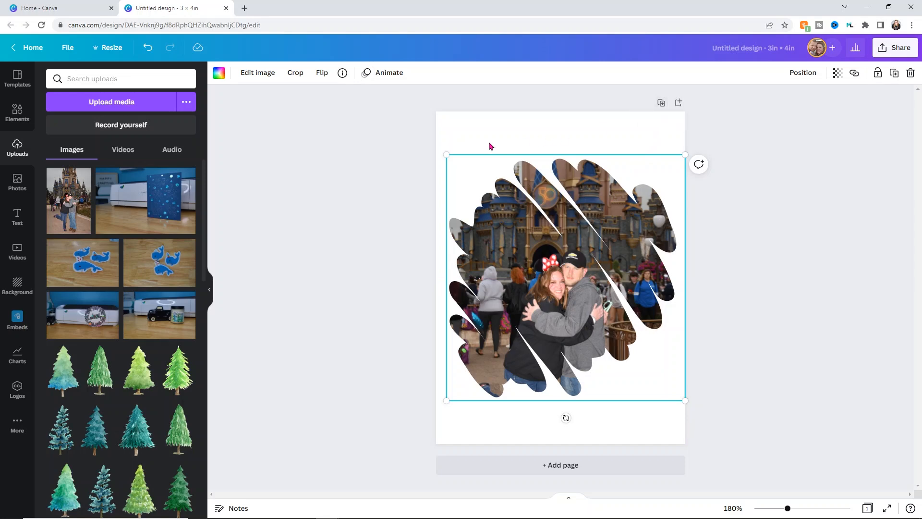
- Add a second blank page and place the scalloped circle frame on it
{"action": "left_click", "coordinate": [679, 103]}
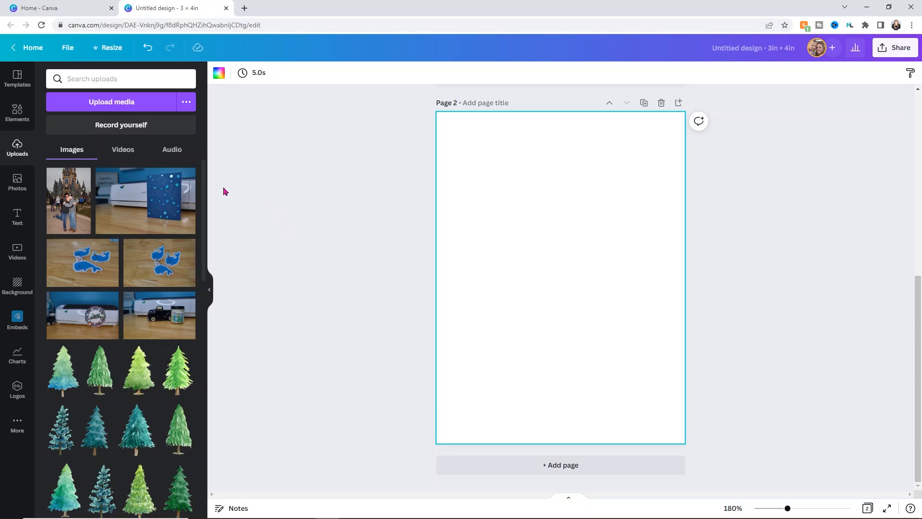
{"action": "left_click", "coordinate": [17, 112]}
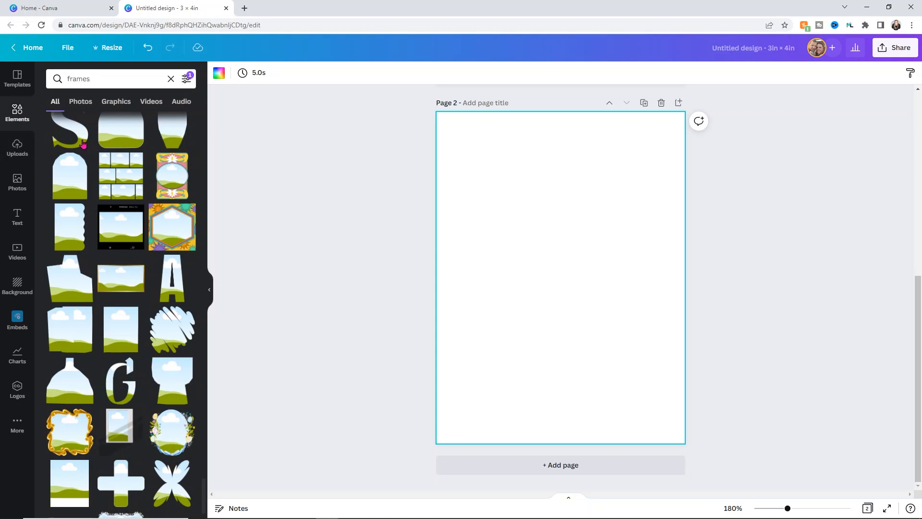
{"action": "scroll", "coordinate": [134, 267], "scroll_direction": "up", "scroll_amount": 10}
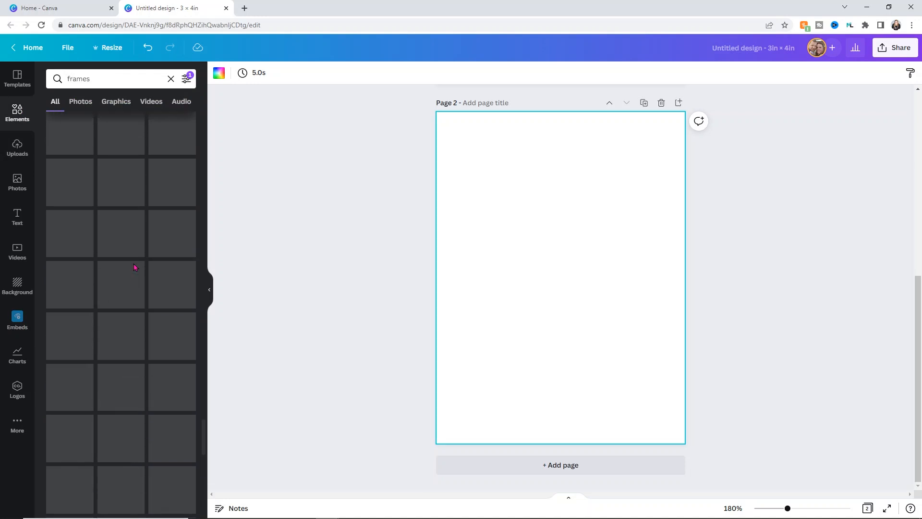
{"action": "scroll", "coordinate": [135, 268], "scroll_direction": "up", "scroll_amount": 20}
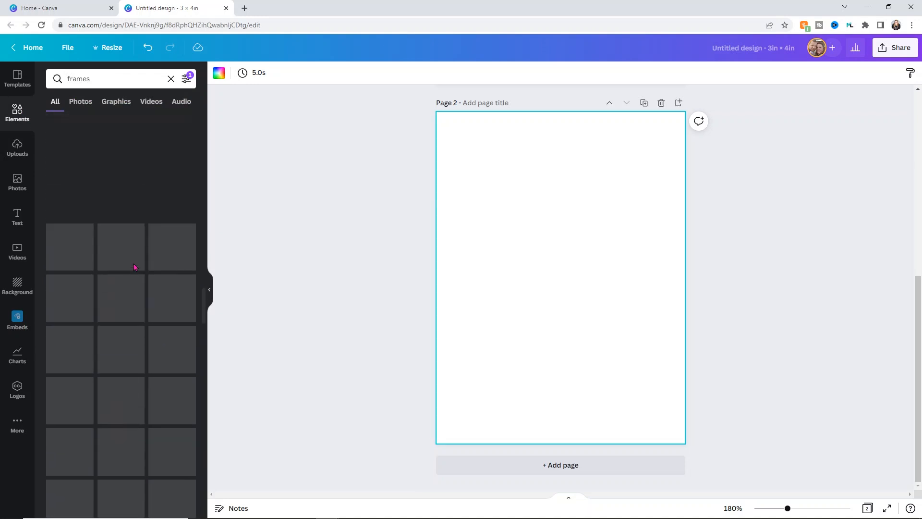
{"action": "scroll", "coordinate": [135, 267], "scroll_direction": "up", "scroll_amount": 20}
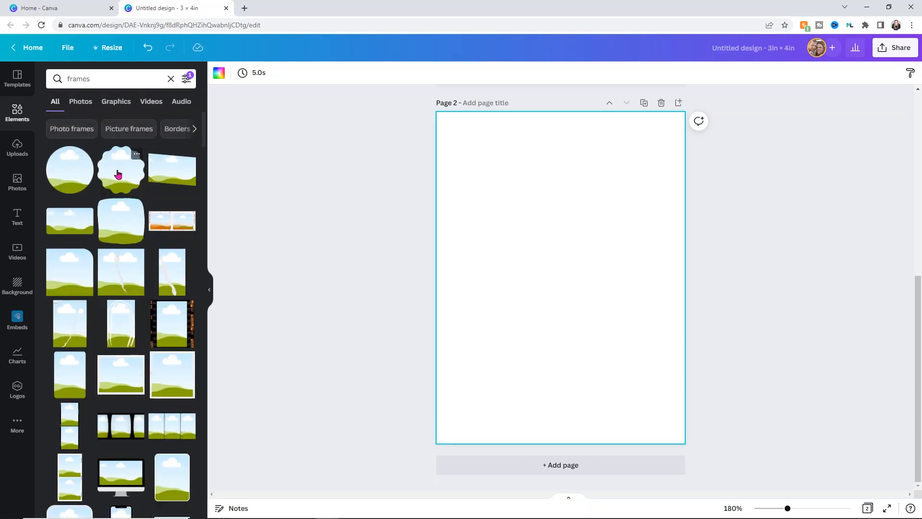
{"action": "left_click", "coordinate": [117, 174]}
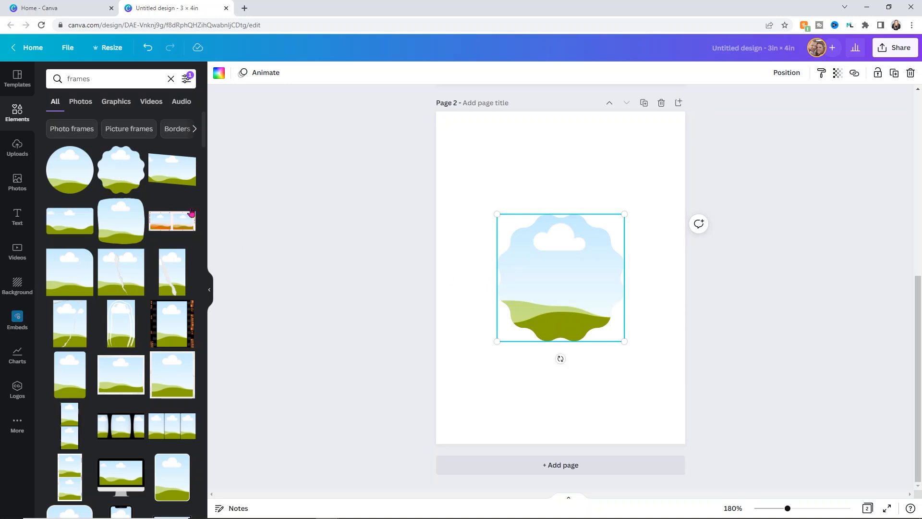
- Add a second scalloped circle frame to page 2, then enlarge the first one to nearly the page width and centre it horizontally
{"action": "mouse_move", "coordinate": [121, 172]}
{"action": "left_mouse_down"}
{"action": "mouse_move", "coordinate": [527, 253]}
{"action": "mouse_move", "coordinate": [644, 361]}
{"action": "left_mouse_up"}
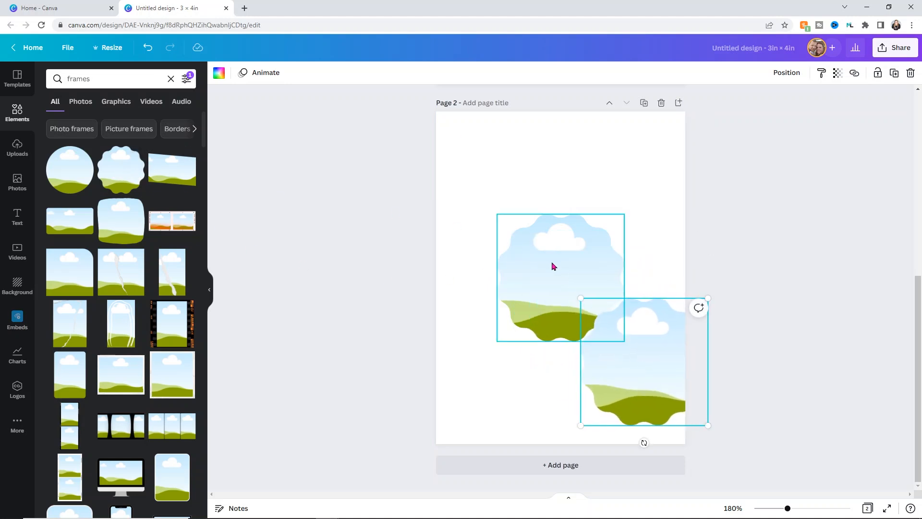
{"action": "mouse_move", "coordinate": [498, 212]}
{"action": "left_mouse_down"}
{"action": "mouse_move", "coordinate": [457, 185]}
{"action": "mouse_move", "coordinate": [402, 173]}
{"action": "mouse_move", "coordinate": [537, 224]}
{"action": "left_mouse_up"}
{"action": "left_click_drag", "start_coordinate": [453, 150], "coordinate": [431, 130]}
{"action": "left_click_drag", "start_coordinate": [521, 205], "coordinate": [529, 212]}
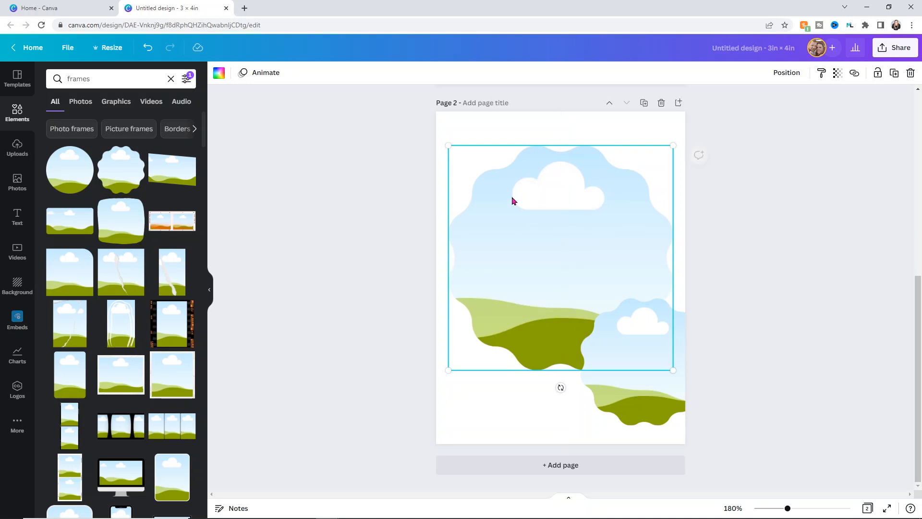
{"action": "left_click_drag", "start_coordinate": [445, 142], "coordinate": [438, 136]}
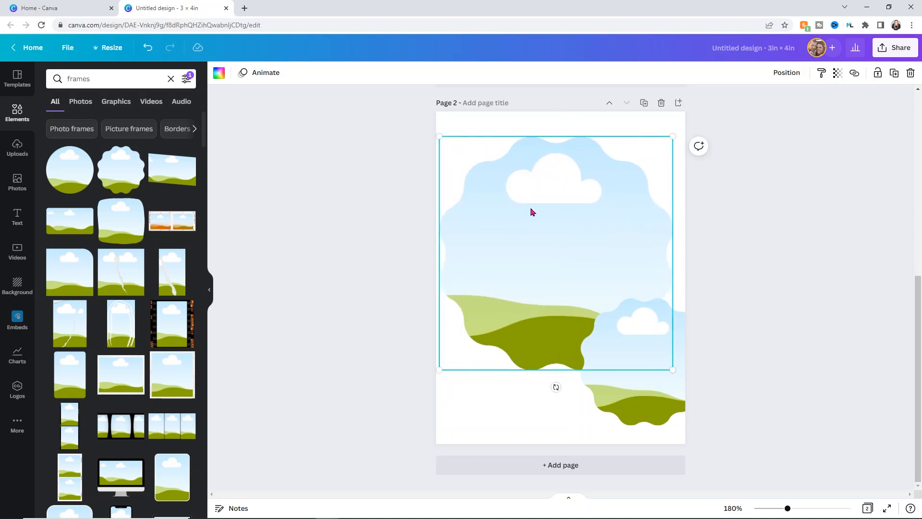
{"action": "left_click_drag", "start_coordinate": [531, 210], "coordinate": [537, 217]}
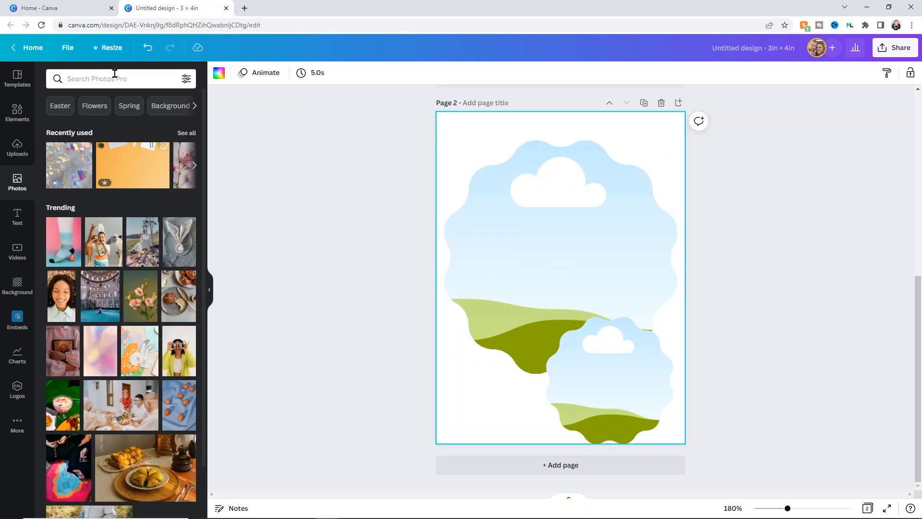
- Search the photo library for "rainbow" and filter the results to free photos only
{"action": "left_click", "coordinate": [120, 79]}
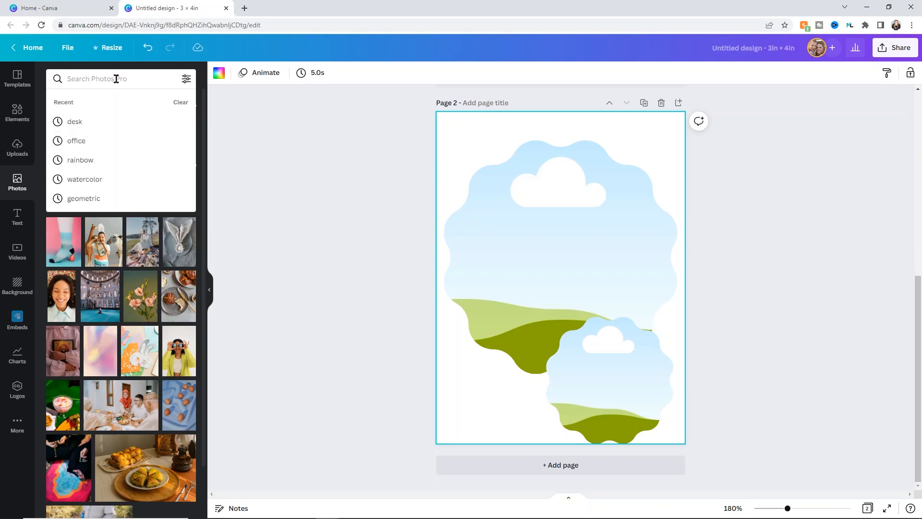
{"action": "type", "text": "rain"}
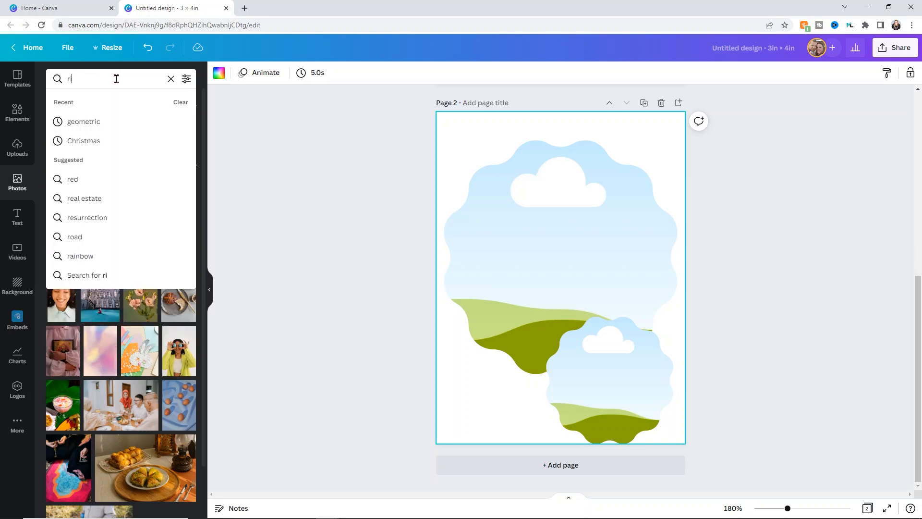
{"action": "type", "text": "bow"}
{"action": "key", "text": "Return"}
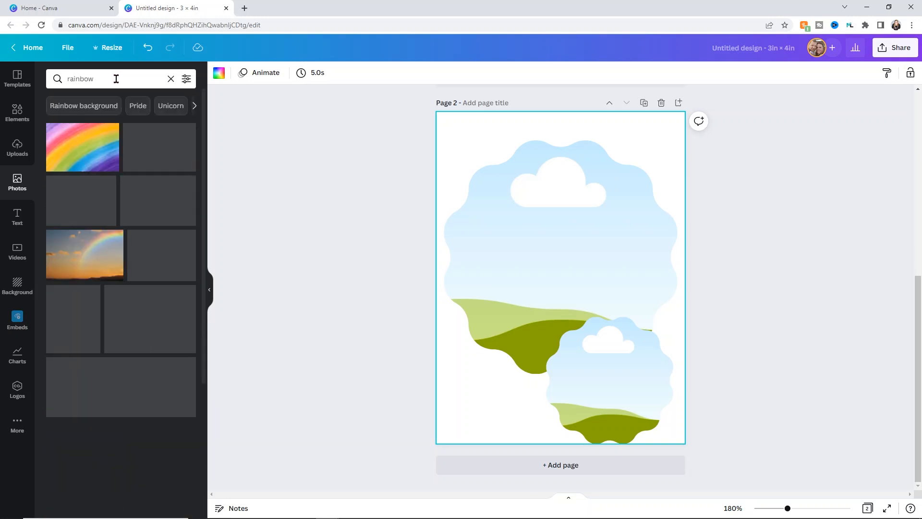
{"action": "left_click", "coordinate": [186, 78]}
{"action": "left_click", "coordinate": [64, 247]}
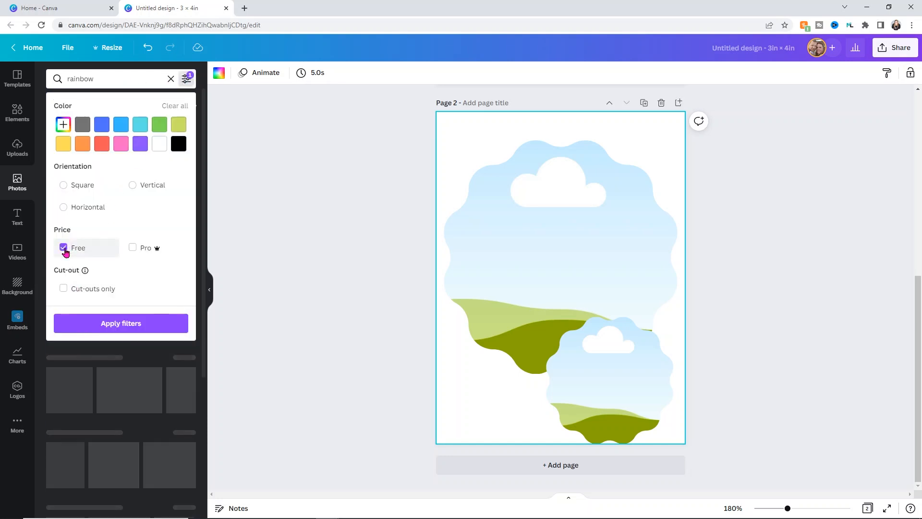
{"action": "left_click", "coordinate": [126, 322]}
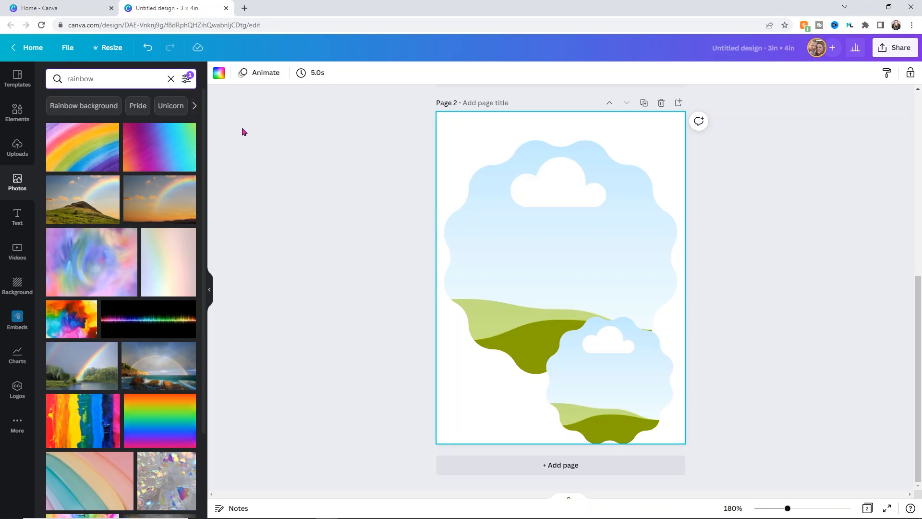
- Find the blurred diagonal rainbow gradient photo among the results and place it in the large scalloped frame
{"action": "scroll", "coordinate": [155, 225], "scroll_direction": "down", "scroll_amount": 5}
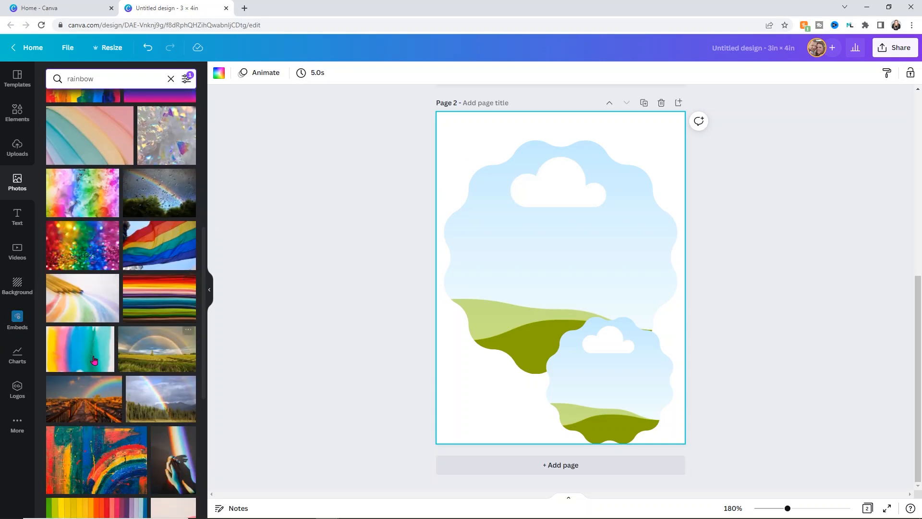
{"action": "scroll", "coordinate": [94, 360], "scroll_direction": "down", "scroll_amount": 6}
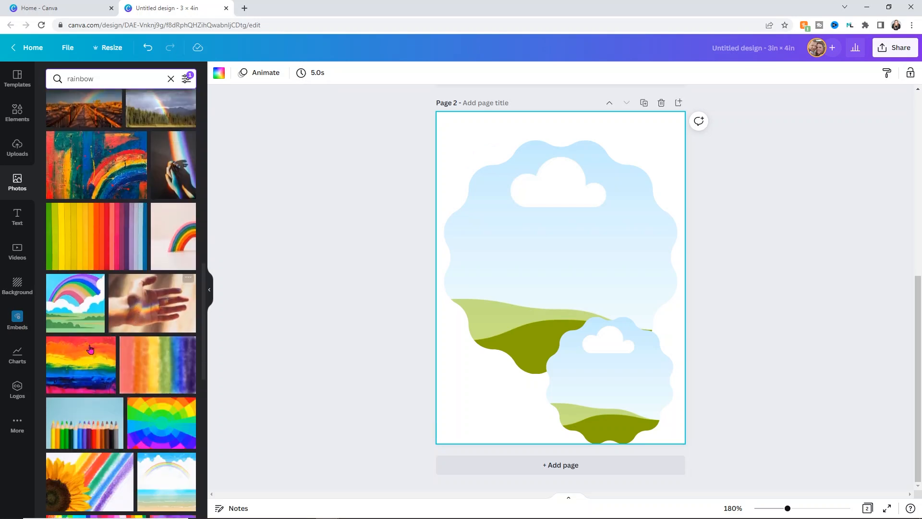
{"action": "scroll", "coordinate": [90, 349], "scroll_direction": "down", "scroll_amount": 3}
{"action": "scroll", "coordinate": [56, 321], "scroll_direction": "down", "scroll_amount": 7}
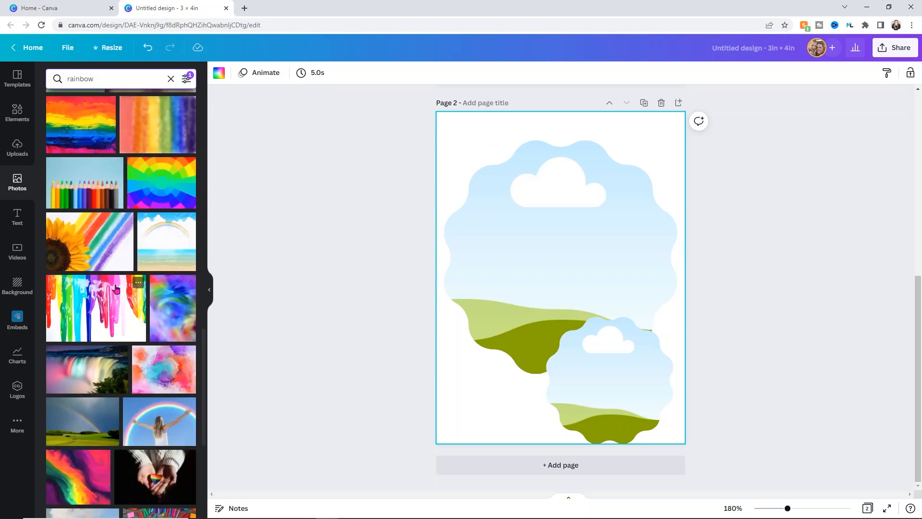
{"action": "scroll", "coordinate": [125, 281], "scroll_direction": "down", "scroll_amount": 2}
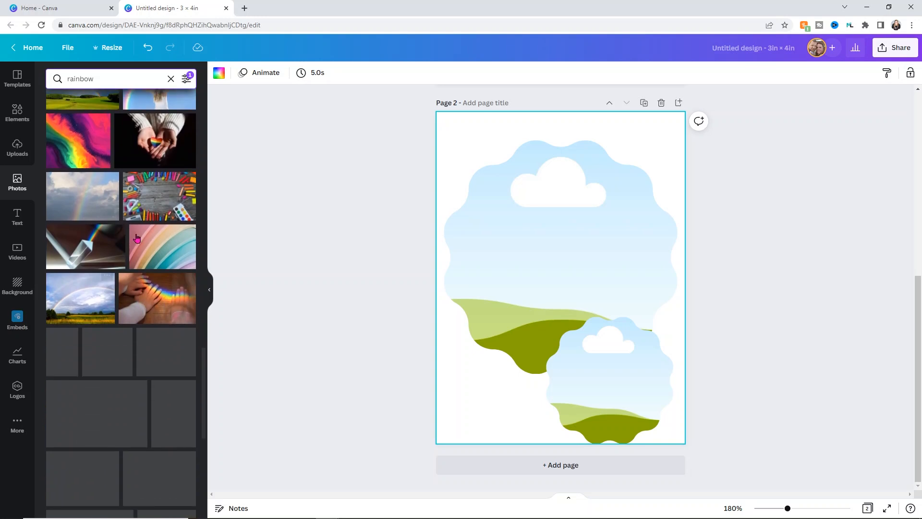
{"action": "scroll", "coordinate": [136, 239], "scroll_direction": "down", "scroll_amount": 10}
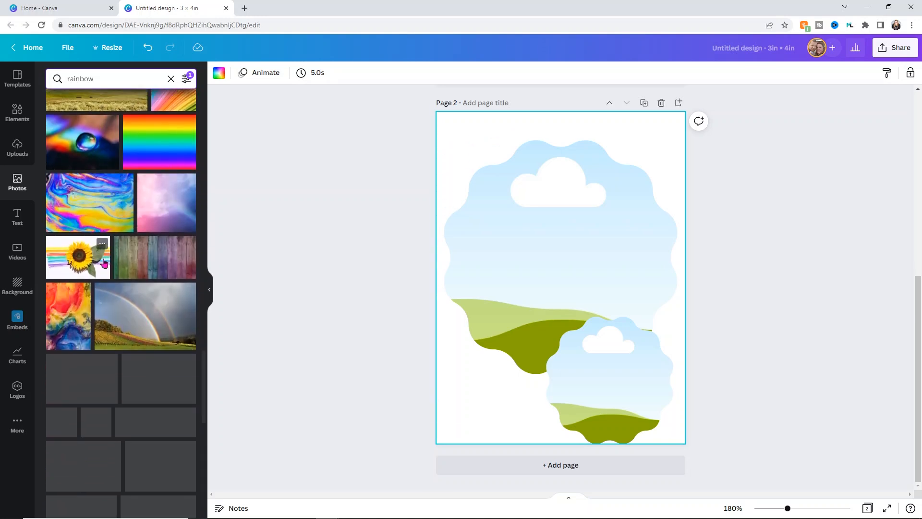
{"action": "scroll", "coordinate": [108, 265], "scroll_direction": "down", "scroll_amount": 3}
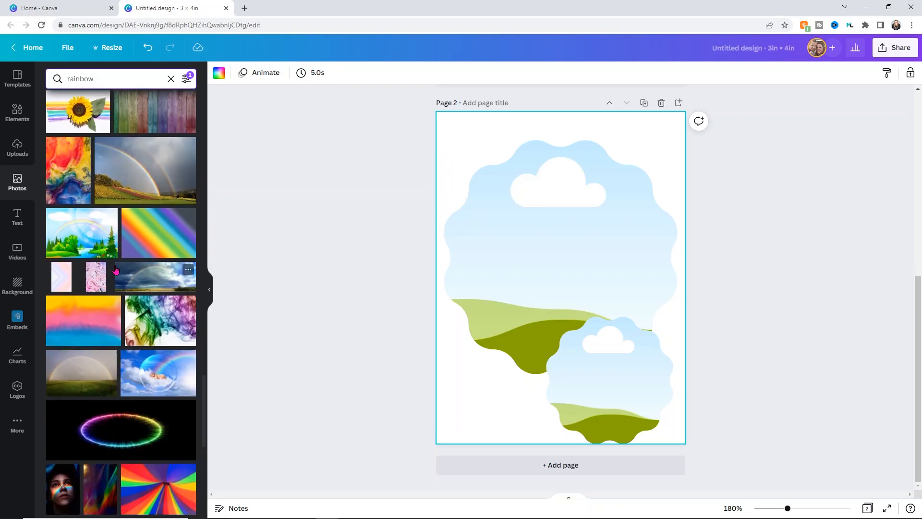
{"action": "scroll", "coordinate": [116, 270], "scroll_direction": "down", "scroll_amount": 7}
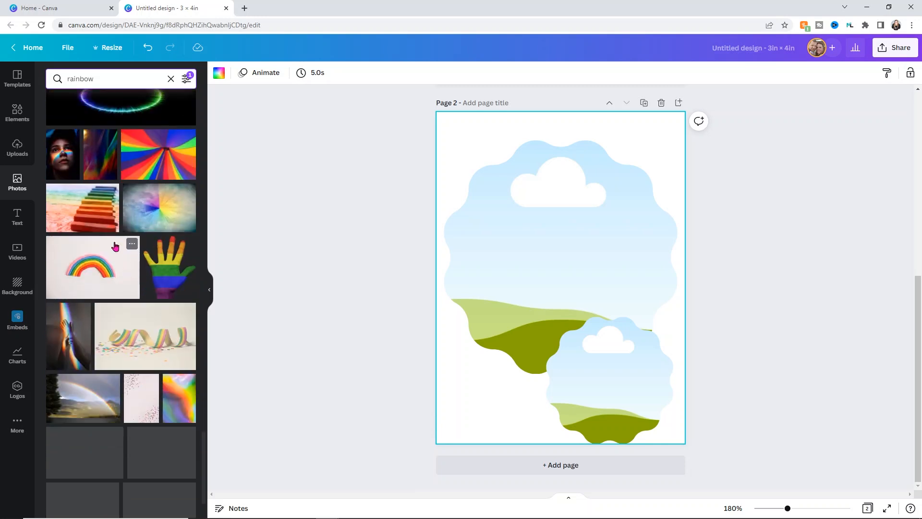
{"action": "scroll", "coordinate": [108, 269], "scroll_direction": "down", "scroll_amount": 10}
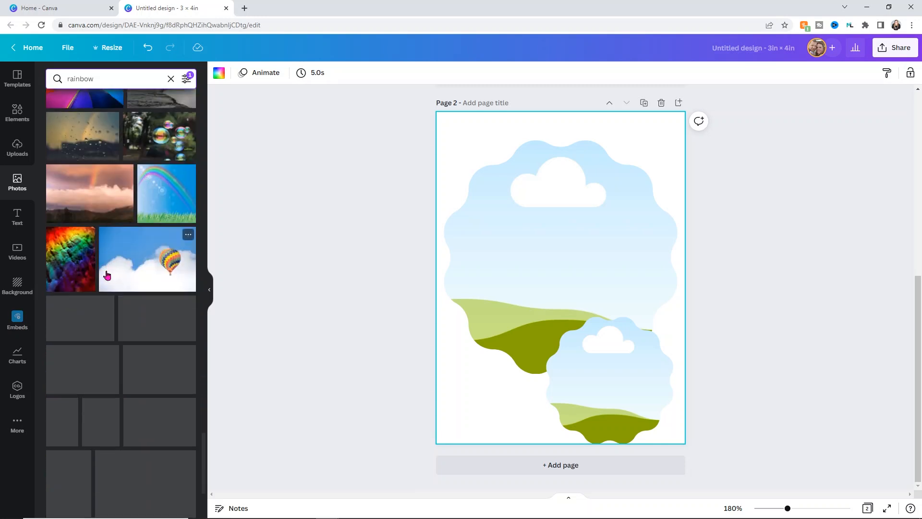
{"action": "scroll", "coordinate": [110, 273], "scroll_direction": "down", "scroll_amount": 5}
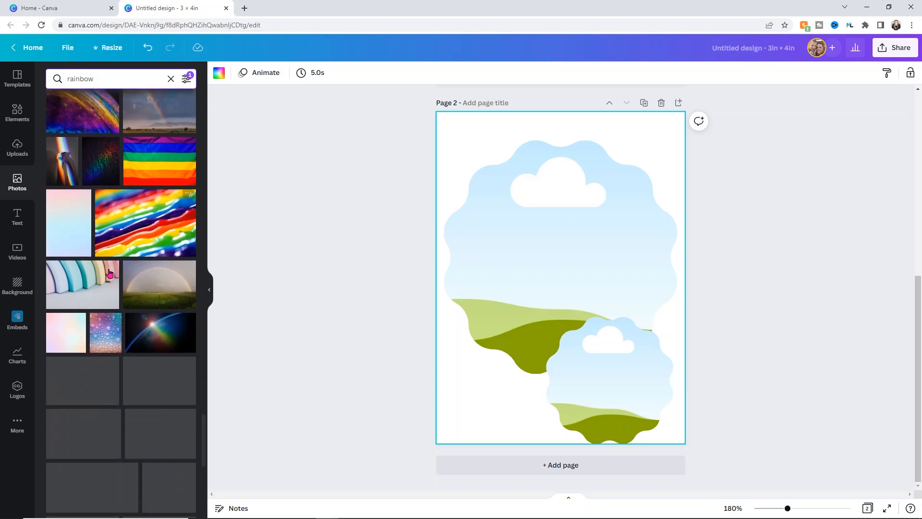
{"action": "scroll", "coordinate": [126, 214], "scroll_direction": "down", "scroll_amount": 15}
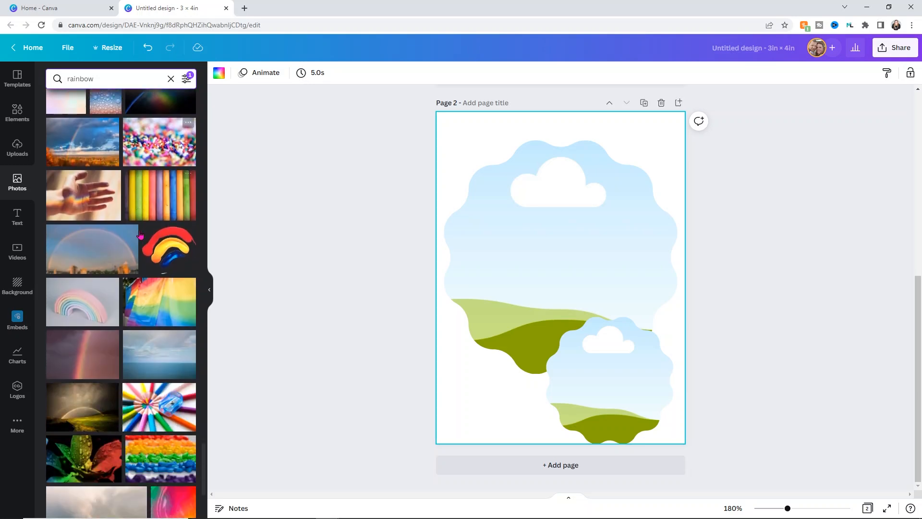
{"action": "scroll", "coordinate": [134, 288], "scroll_direction": "down", "scroll_amount": 15}
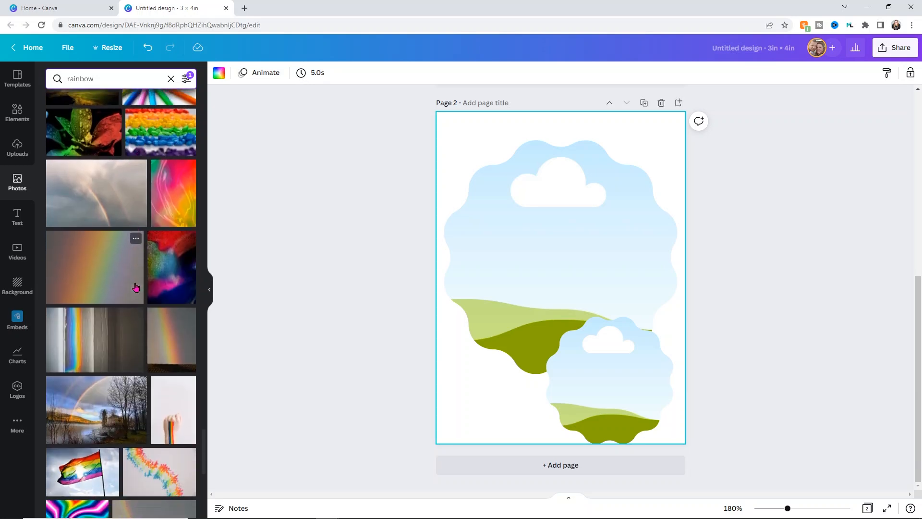
{"action": "scroll", "coordinate": [129, 286], "scroll_direction": "down", "scroll_amount": 10}
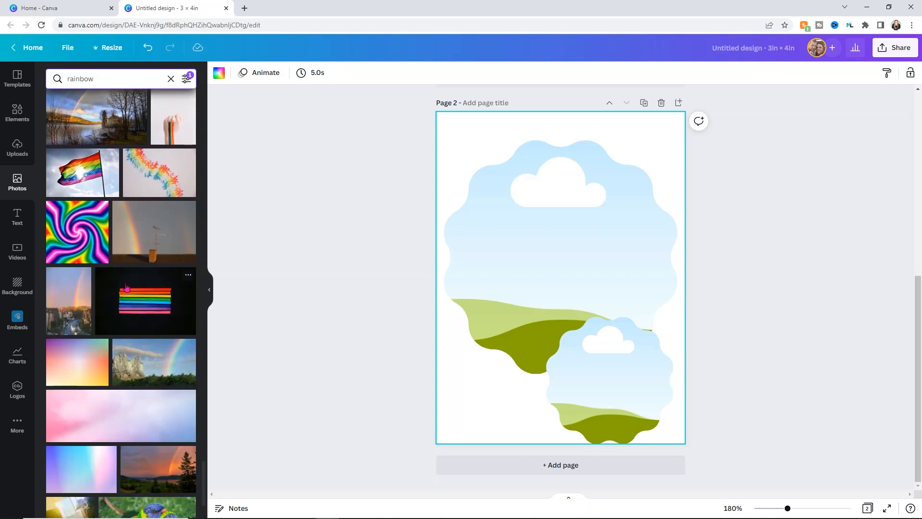
{"action": "scroll", "coordinate": [125, 286], "scroll_direction": "down", "scroll_amount": 5}
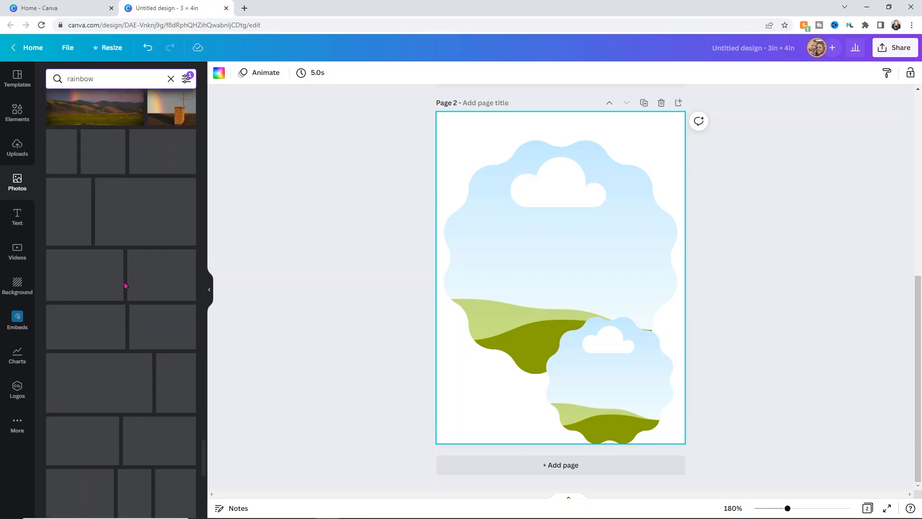
{"action": "scroll", "coordinate": [125, 287], "scroll_direction": "down", "scroll_amount": 1}
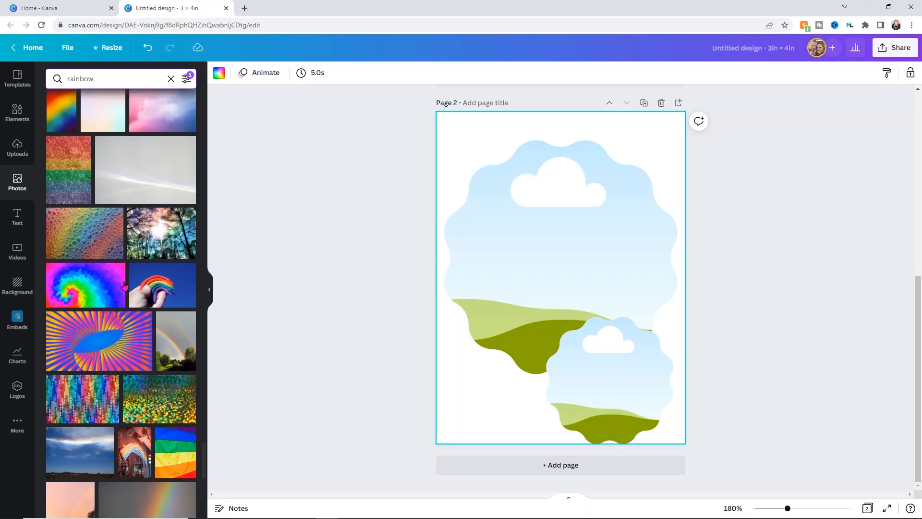
{"action": "scroll", "coordinate": [121, 303], "scroll_direction": "up", "scroll_amount": 1}
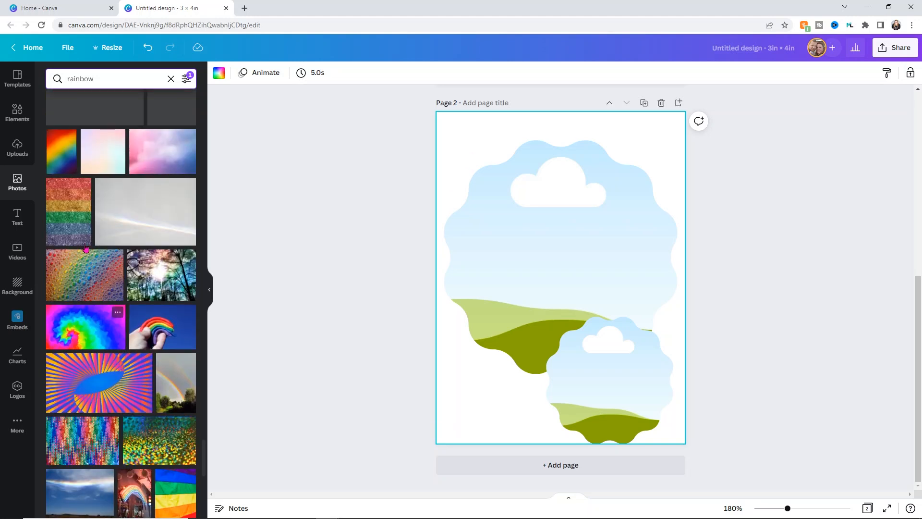
{"action": "left_click", "coordinate": [62, 153]}
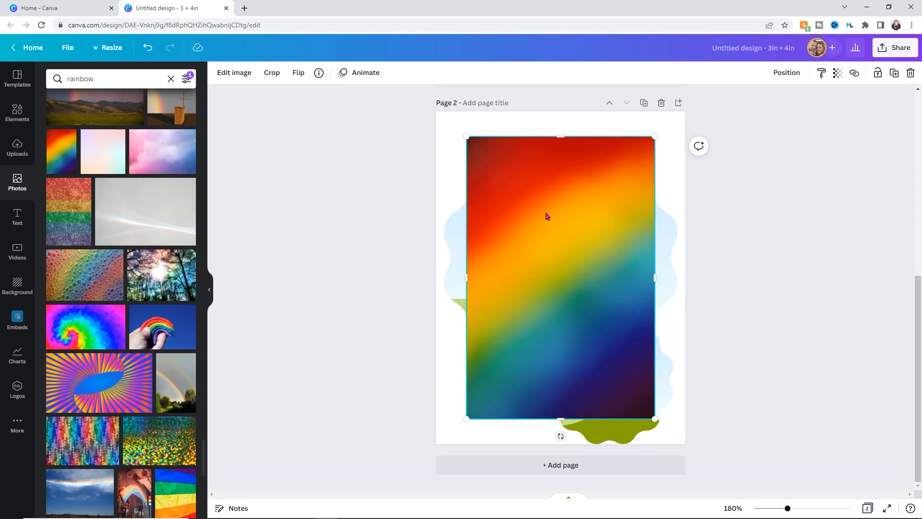
{"action": "left_click_drag", "start_coordinate": [547, 216], "coordinate": [563, 235]}
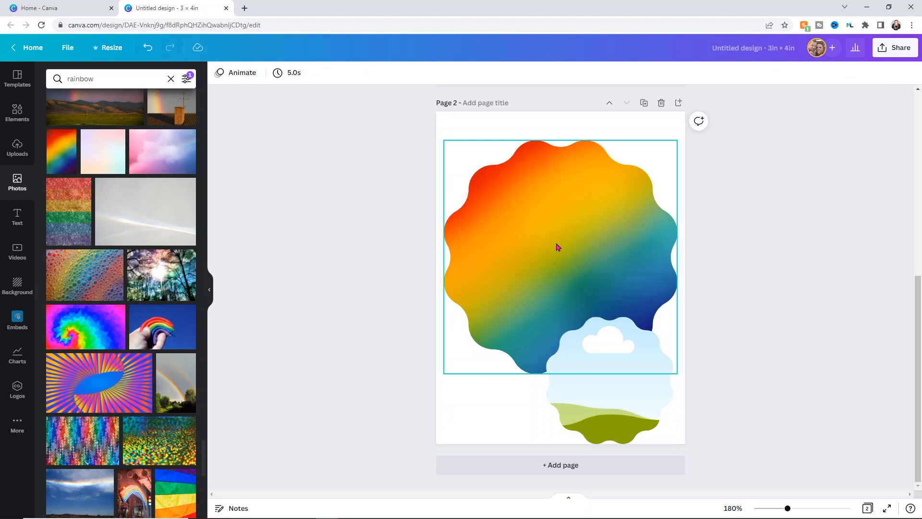
- Stack the small empty scalloped frame on the rainbow one, enlarging and centring it so only an even rainbow border shows around it
{"action": "left_click", "coordinate": [620, 399]}
{"action": "left_click_drag", "start_coordinate": [618, 387], "coordinate": [558, 235]}
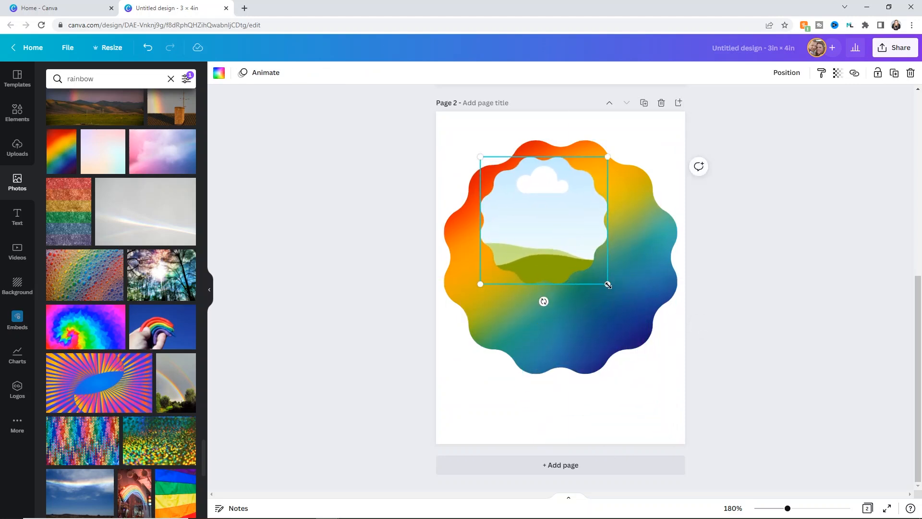
{"action": "left_click_drag", "start_coordinate": [608, 284], "coordinate": [688, 373]}
{"action": "left_click_drag", "start_coordinate": [622, 306], "coordinate": [596, 296]}
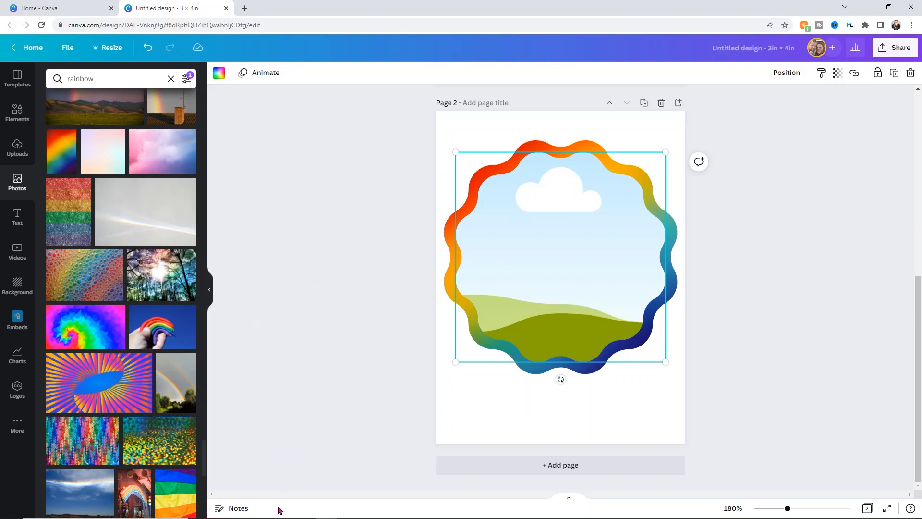
- Upload "2022-01-19 - Epcot - Future World" from the Disney 2022 folder and place it in the inner scalloped frame
{"action": "left_click", "coordinate": [17, 147]}
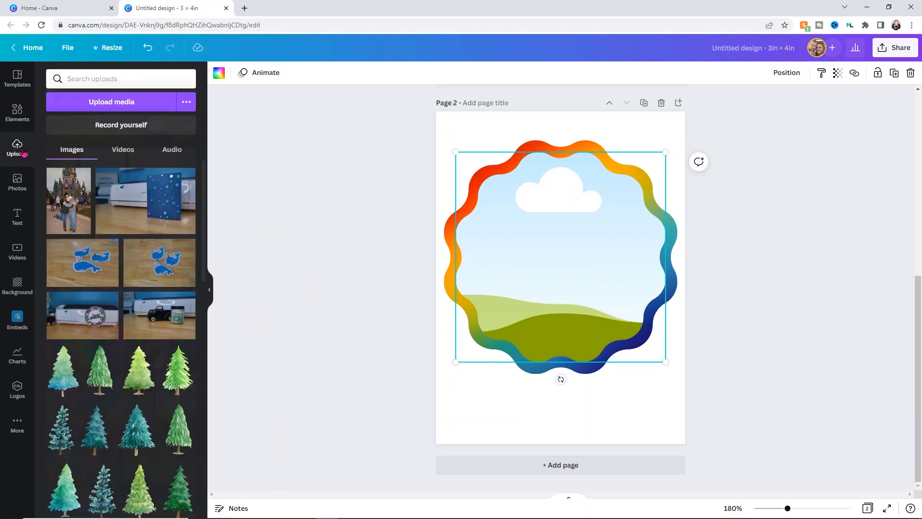
{"action": "left_click", "coordinate": [97, 102]}
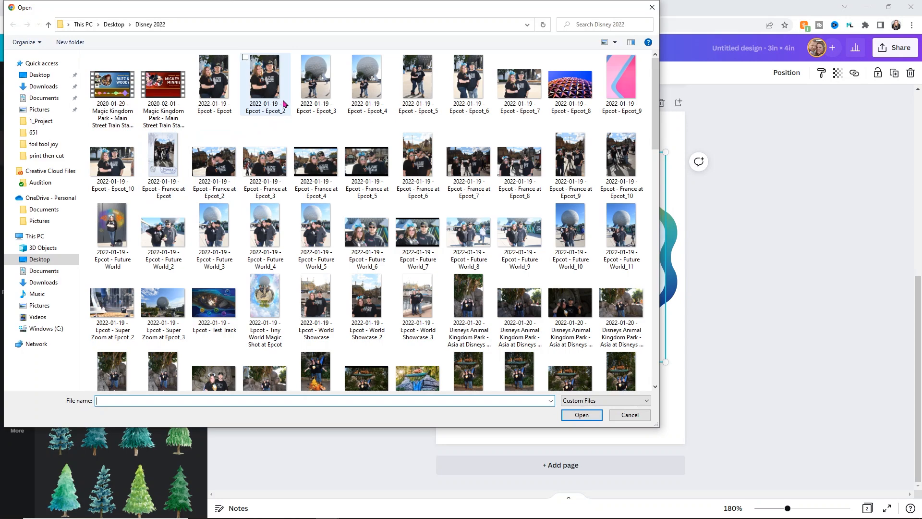
{"action": "double_click", "coordinate": [116, 222]}
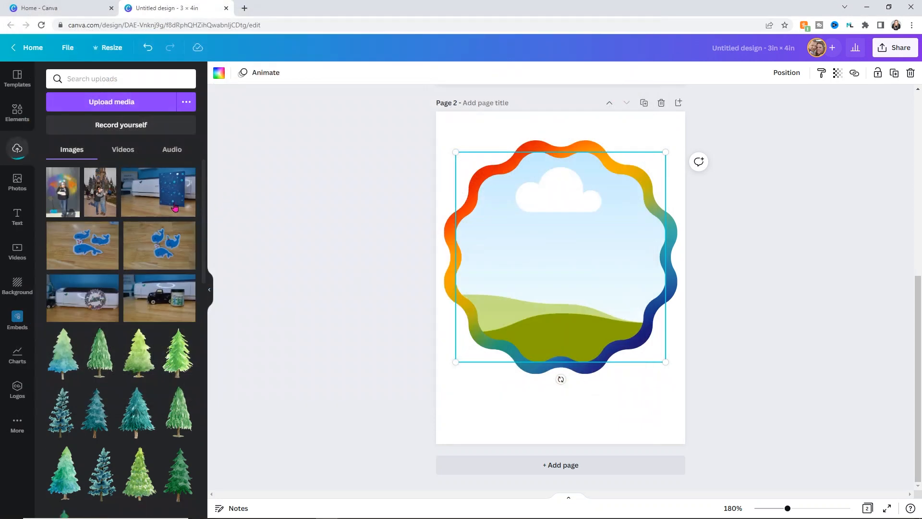
{"action": "left_click", "coordinate": [65, 186]}
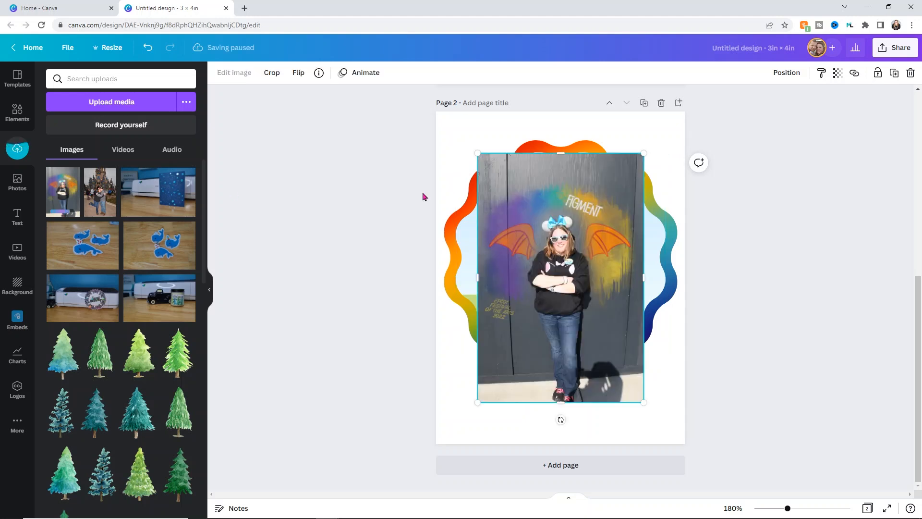
{"action": "left_click_drag", "start_coordinate": [532, 247], "coordinate": [557, 254]}
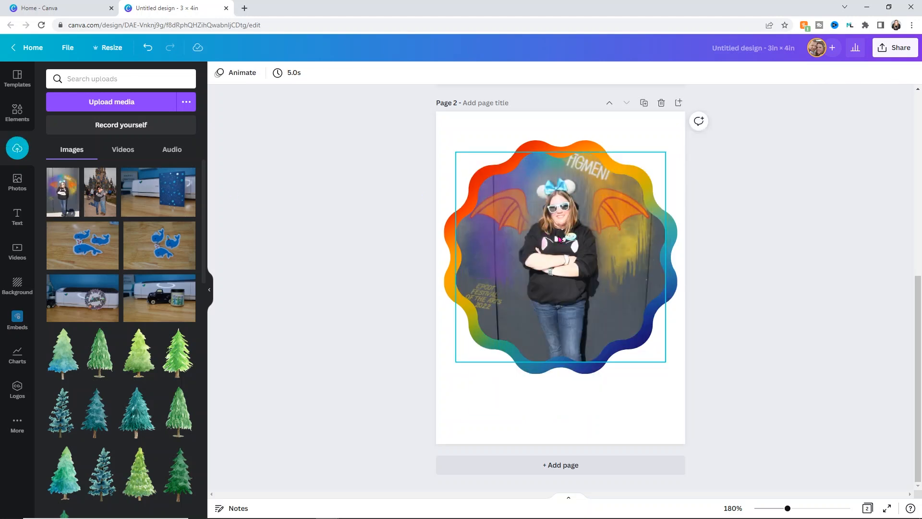
- Crop the Figment wall photo in the inner scalloped frame, enlarging it and moving it down so the Figment lettering and wings fit
{"action": "left_click", "coordinate": [560, 239]}
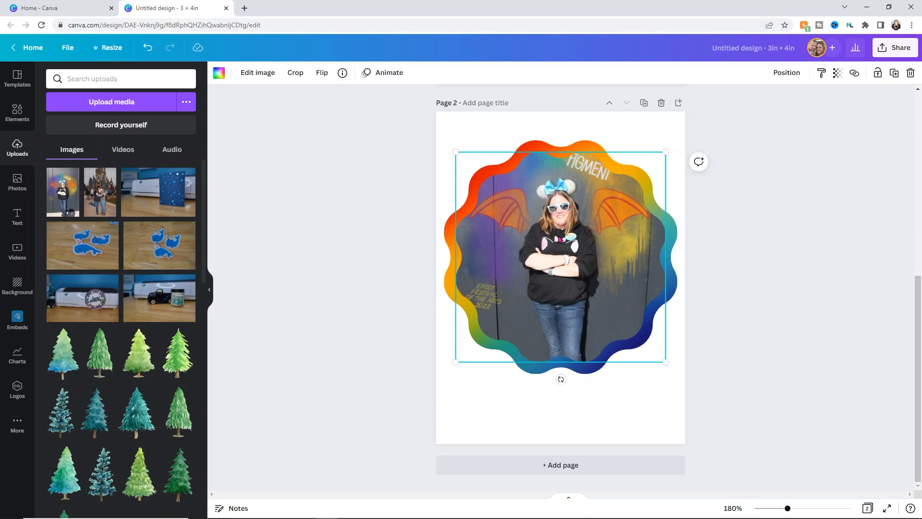
{"action": "left_click", "coordinate": [294, 76]}
{"action": "left_click_drag", "start_coordinate": [601, 238], "coordinate": [601, 262]}
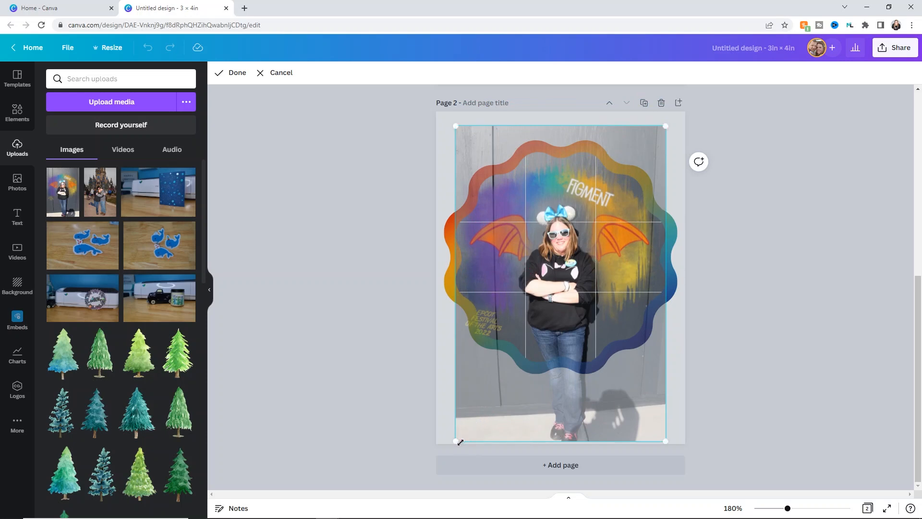
{"action": "left_click_drag", "start_coordinate": [460, 442], "coordinate": [434, 478]}
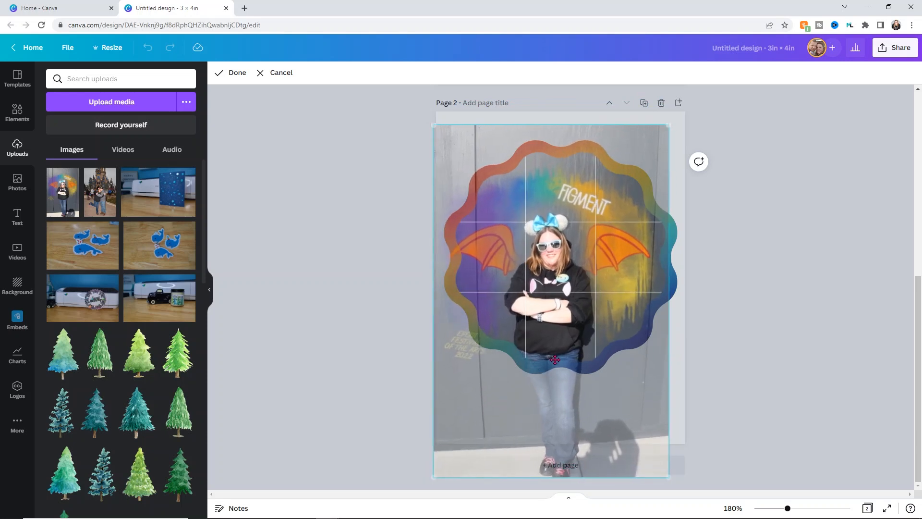
{"action": "left_click_drag", "start_coordinate": [555, 359], "coordinate": [563, 358]}
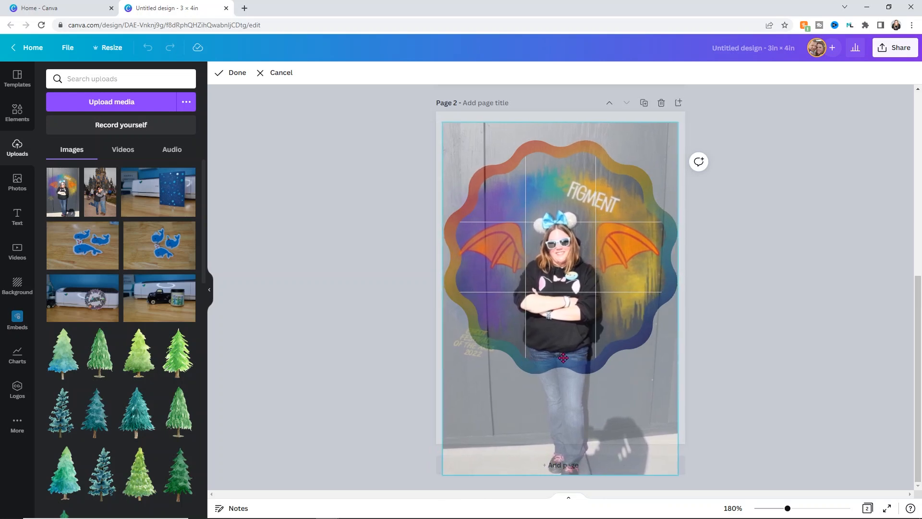
{"action": "left_click", "coordinate": [748, 279]}
{"action": "left_click", "coordinate": [765, 285]}
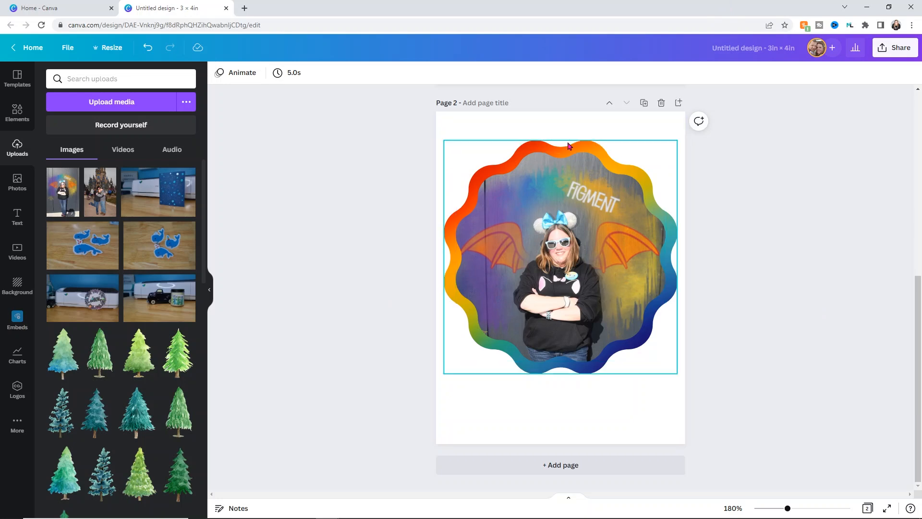
- Move the inner frame aside, fill the outer scalloped frame with the magenta-to-cyan gradient photo, and centre the inner frame on it again
{"action": "left_click", "coordinate": [17, 182]}
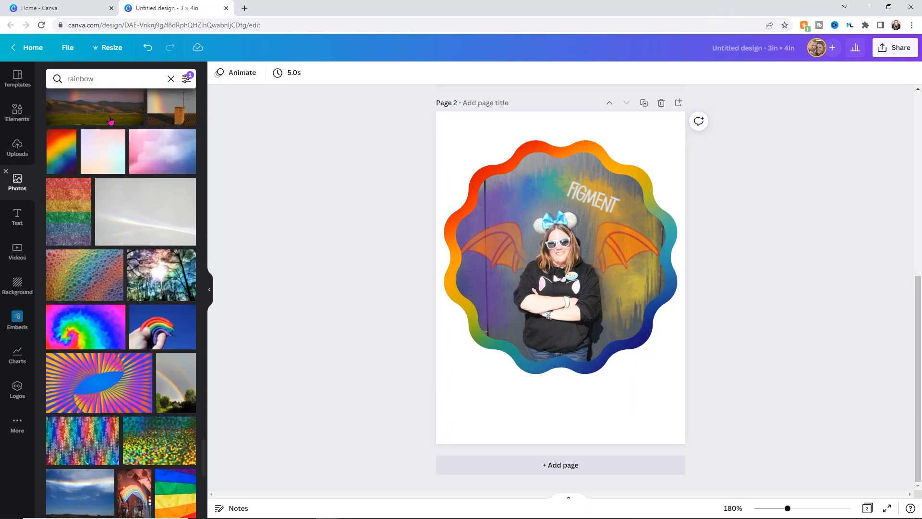
{"action": "scroll", "coordinate": [152, 221], "scroll_direction": "down", "scroll_amount": 10}
{"action": "scroll", "coordinate": [158, 216], "scroll_direction": "up", "scroll_amount": 10}
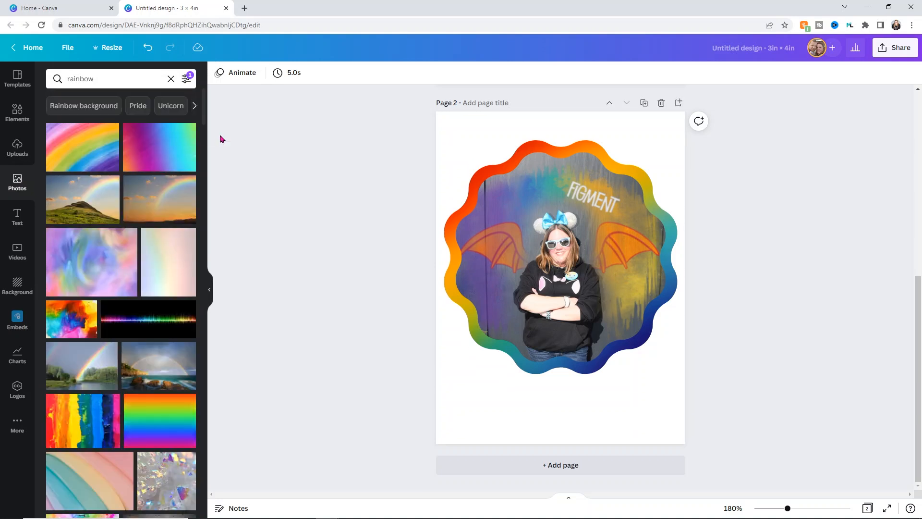
{"action": "mouse_move", "coordinate": [178, 149]}
{"action": "left_mouse_down"}
{"action": "mouse_move", "coordinate": [495, 163]}
{"action": "mouse_move", "coordinate": [498, 149]}
{"action": "mouse_move", "coordinate": [608, 169]}
{"action": "mouse_move", "coordinate": [648, 192]}
{"action": "mouse_move", "coordinate": [626, 169]}
{"action": "mouse_move", "coordinate": [626, 177]}
{"action": "mouse_move", "coordinate": [626, 153]}
{"action": "mouse_move", "coordinate": [599, 204]}
{"action": "mouse_move", "coordinate": [481, 312]}
{"action": "mouse_move", "coordinate": [503, 304]}
{"action": "mouse_move", "coordinate": [394, 353]}
{"action": "left_mouse_up"}
{"action": "left_click_drag", "start_coordinate": [540, 255], "coordinate": [734, 286]}
{"action": "mouse_move", "coordinate": [483, 362]}
{"action": "left_mouse_down"}
{"action": "mouse_move", "coordinate": [480, 352]}
{"action": "mouse_move", "coordinate": [538, 282]}
{"action": "left_mouse_up"}
{"action": "left_click_drag", "start_coordinate": [669, 289], "coordinate": [490, 262]}
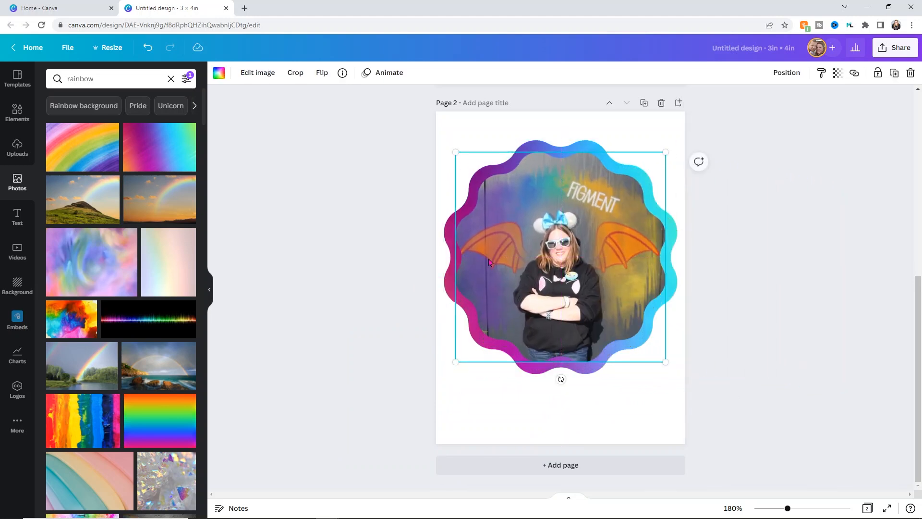
- Crop the gradient in the outer scalloped frame, shifting it so more of its green side falls inside the border
{"action": "left_click", "coordinate": [450, 293]}
{"action": "left_click", "coordinate": [295, 72]}
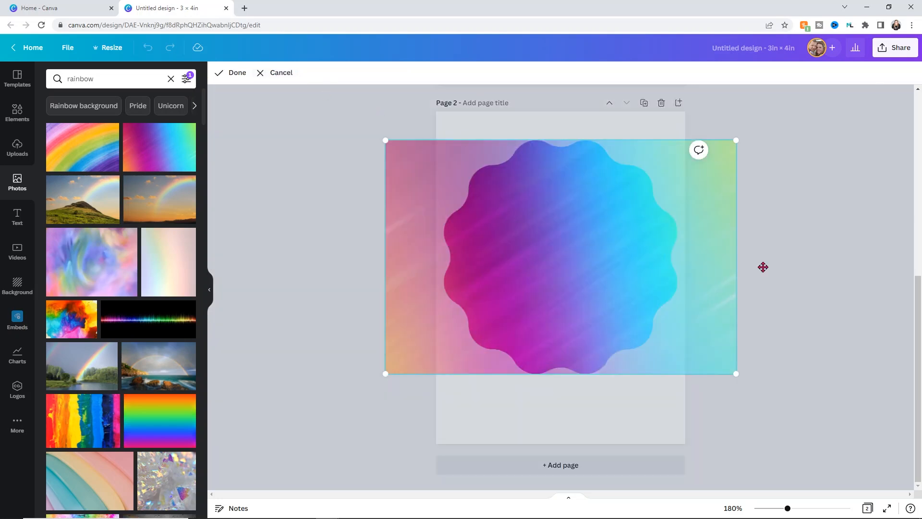
{"action": "left_click_drag", "start_coordinate": [715, 213], "coordinate": [669, 223]}
{"action": "left_click", "coordinate": [292, 354]}
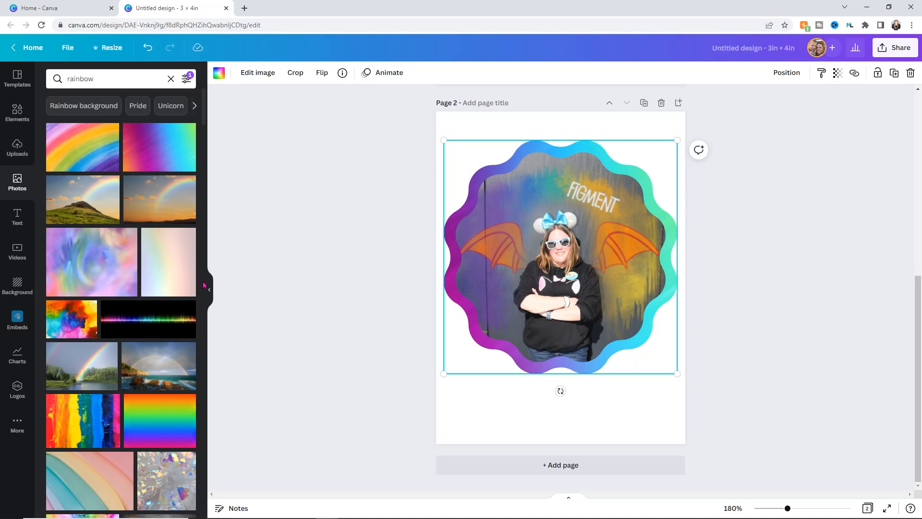
- Try the multicoloured marbled rainbow photo in the outer scalloped frame, with the inner frame moved aside
{"action": "scroll", "coordinate": [203, 285], "scroll_direction": "down", "scroll_amount": 6}
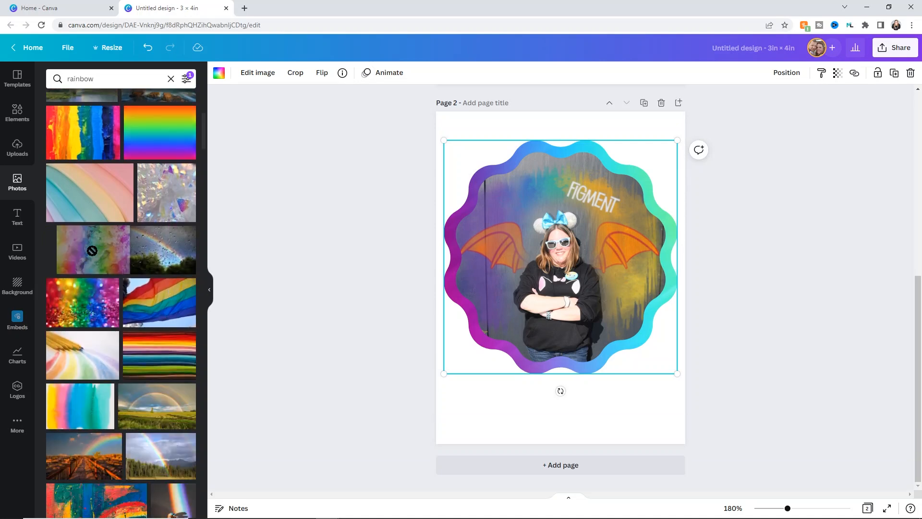
{"action": "left_click_drag", "start_coordinate": [92, 251], "coordinate": [450, 405]}
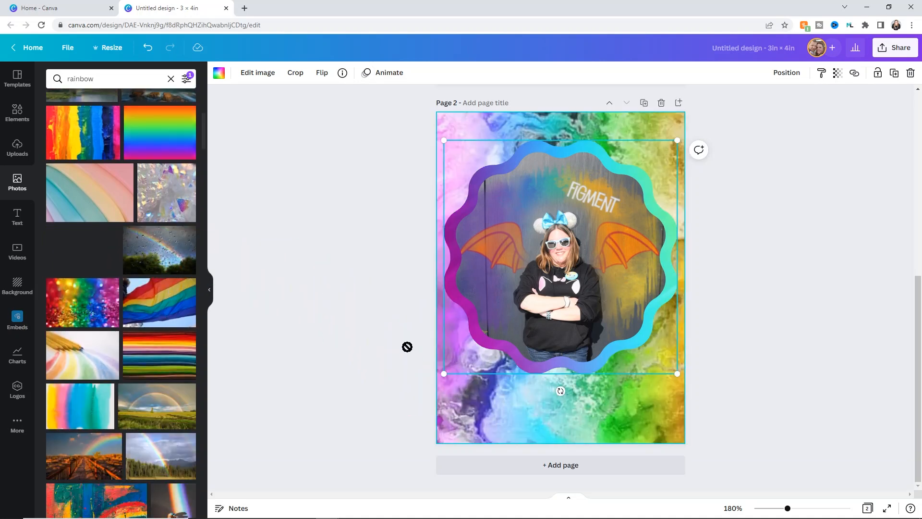
{"action": "left_click_drag", "start_coordinate": [407, 347], "coordinate": [377, 327]}
{"action": "left_click_drag", "start_coordinate": [500, 285], "coordinate": [607, 302]}
{"action": "mouse_move", "coordinate": [99, 254]}
{"action": "left_mouse_down"}
{"action": "mouse_move", "coordinate": [381, 228]}
{"action": "mouse_move", "coordinate": [546, 229]}
{"action": "left_mouse_up"}
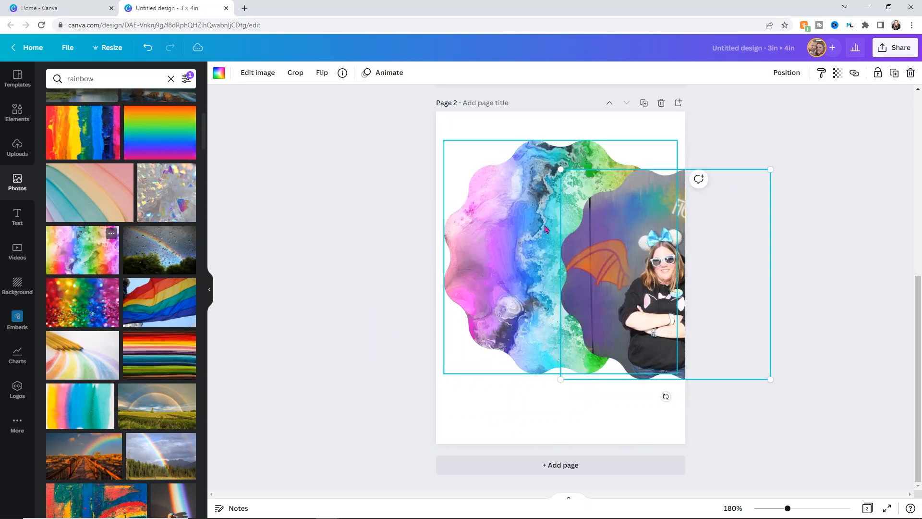
{"action": "mouse_move", "coordinate": [645, 250]}
{"action": "left_mouse_down"}
{"action": "mouse_move", "coordinate": [619, 254]}
{"action": "mouse_move", "coordinate": [540, 233]}
{"action": "mouse_move", "coordinate": [634, 248]}
{"action": "left_mouse_up"}
- Fill the outer scalloped frame with the textured yellow, pink and blue photo and centre the inner frame back over it
{"action": "scroll", "coordinate": [87, 310], "scroll_direction": "down", "scroll_amount": 2}
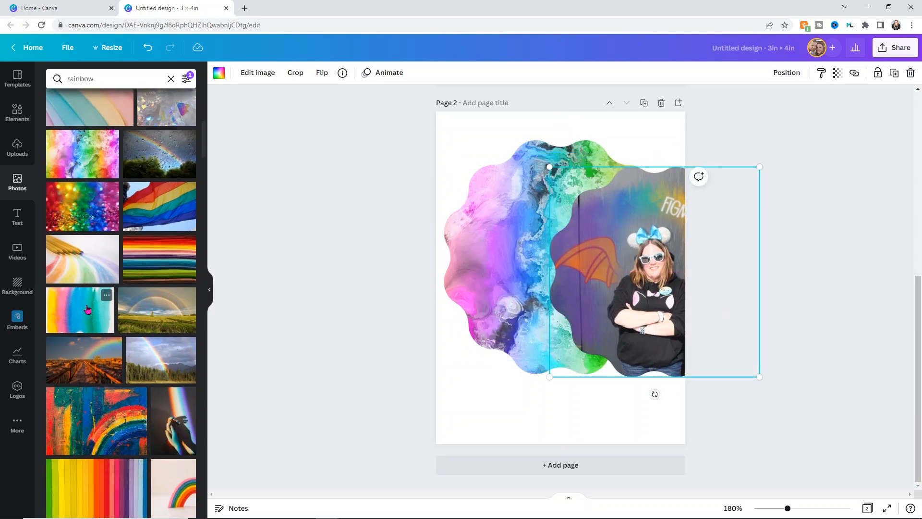
{"action": "scroll", "coordinate": [87, 310], "scroll_direction": "down", "scroll_amount": 5}
{"action": "scroll", "coordinate": [88, 303], "scroll_direction": "down", "scroll_amount": 1}
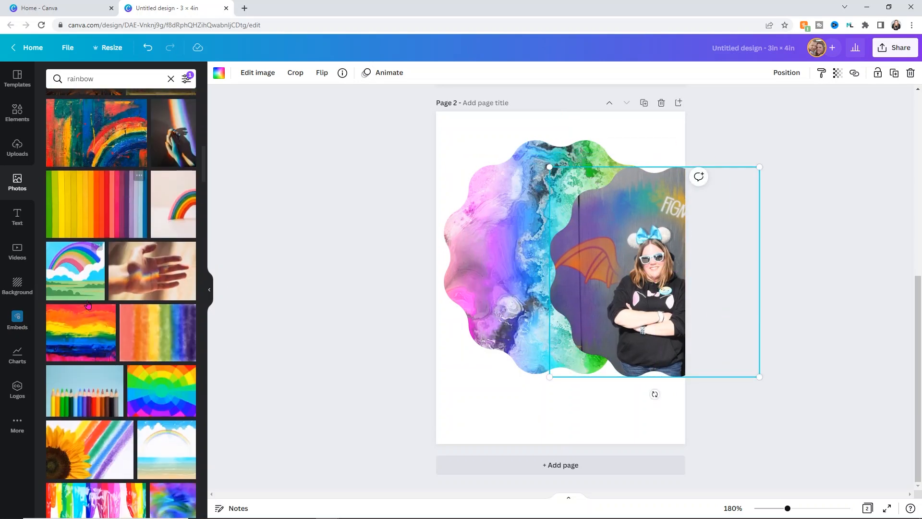
{"action": "left_click_drag", "start_coordinate": [140, 336], "coordinate": [521, 286]}
{"action": "mouse_move", "coordinate": [616, 271]}
{"action": "left_mouse_down"}
{"action": "mouse_move", "coordinate": [547, 253]}
{"action": "mouse_move", "coordinate": [652, 266]}
{"action": "left_mouse_up"}
{"action": "scroll", "coordinate": [143, 319], "scroll_direction": "down", "scroll_amount": 4}
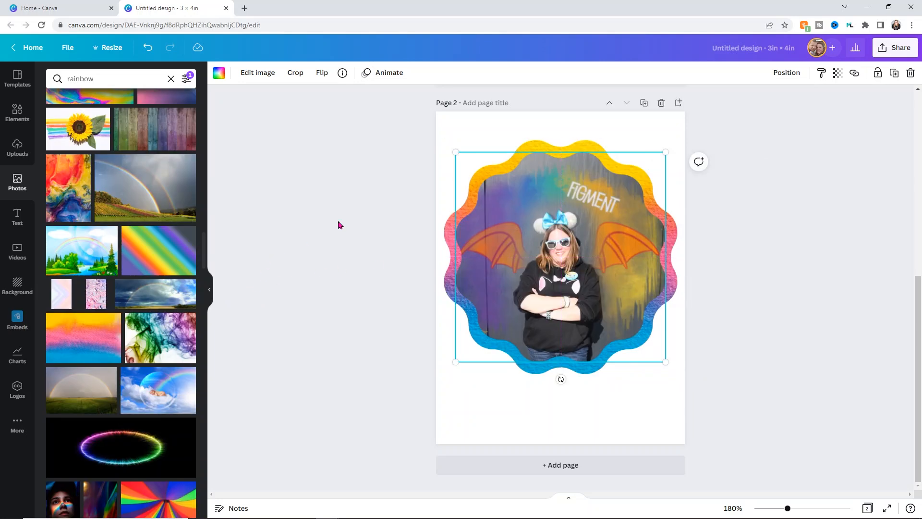
{"action": "left_click", "coordinate": [338, 225]}
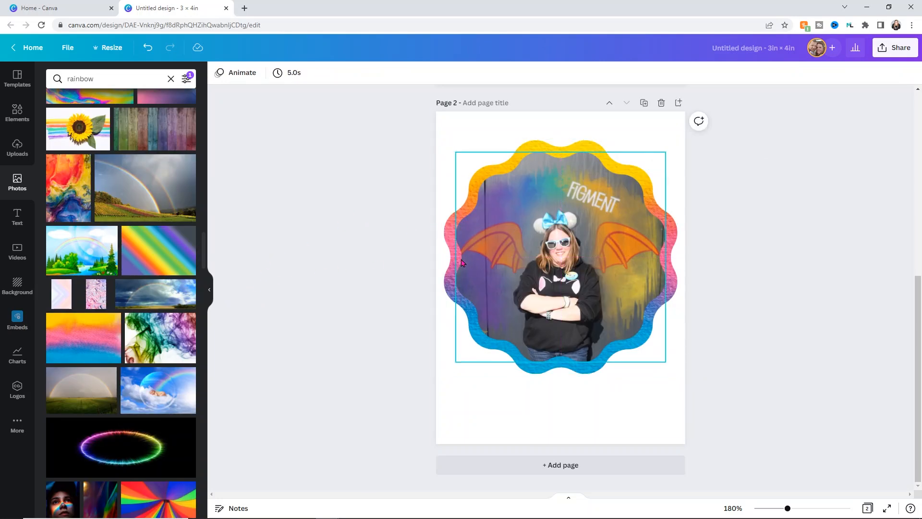
{"action": "scroll", "coordinate": [462, 262], "scroll_direction": "up", "scroll_amount": 7}
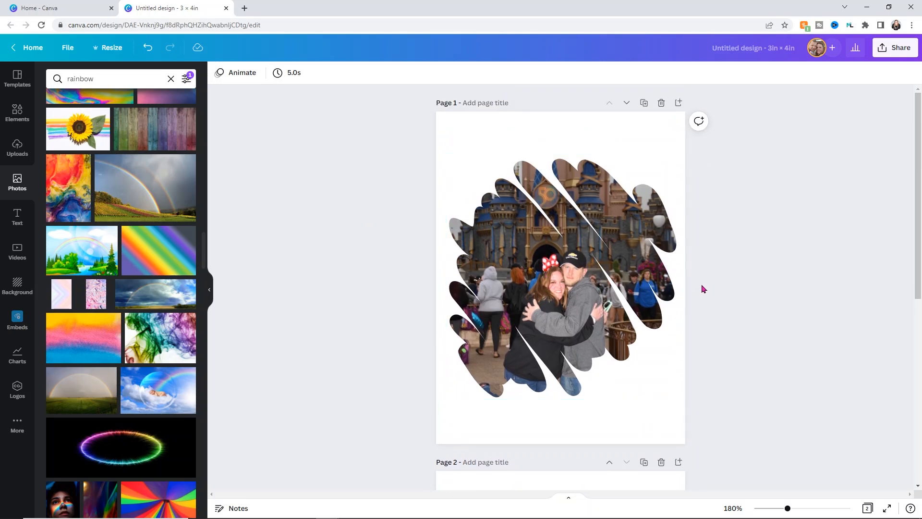
{"action": "scroll", "coordinate": [717, 348], "scroll_direction": "down", "scroll_amount": 4}
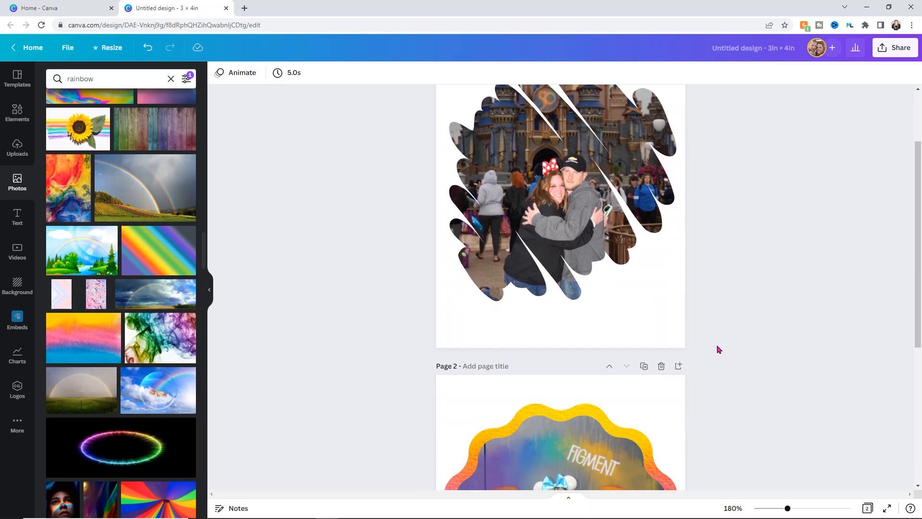
{"action": "scroll", "coordinate": [717, 347], "scroll_direction": "up", "scroll_amount": 2}
{"action": "scroll", "coordinate": [719, 346], "scroll_direction": "down", "scroll_amount": 5}
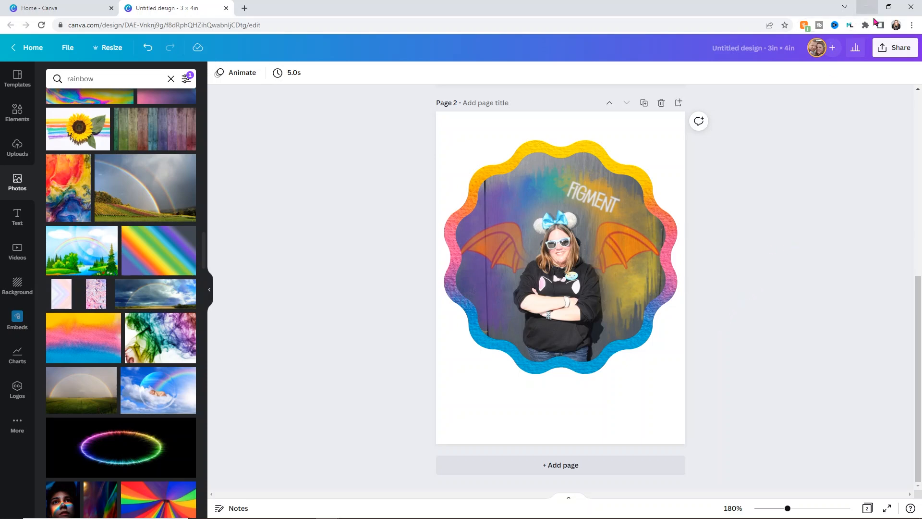
- Download only page 1 as a PNG and save it as "Mug 1" in the sublimation designs folder
{"action": "left_click", "coordinate": [876, 54]}
{"action": "left_click", "coordinate": [818, 280]}
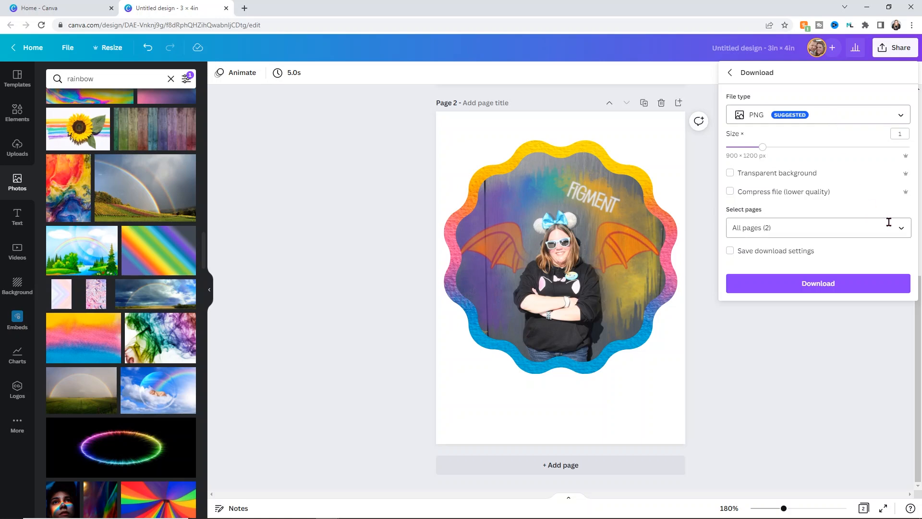
{"action": "left_click", "coordinate": [902, 229]}
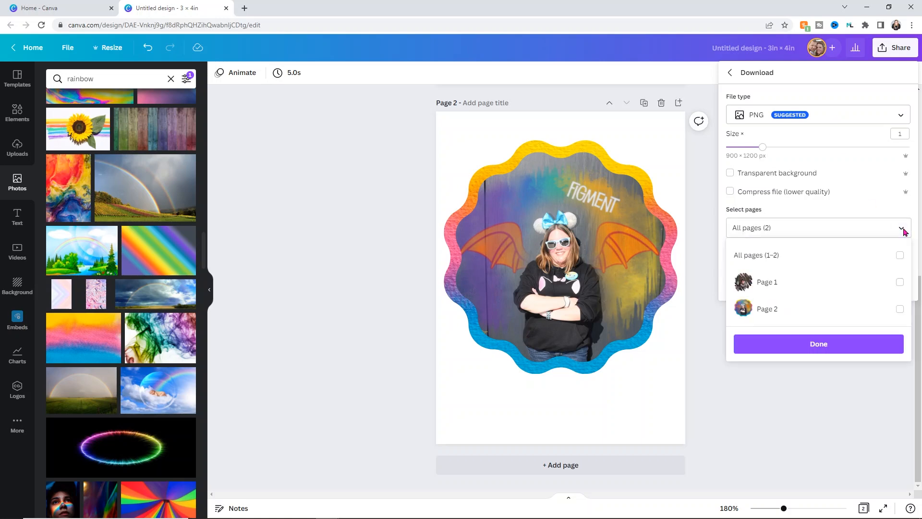
{"action": "left_click", "coordinate": [900, 285]}
{"action": "left_click", "coordinate": [827, 349]}
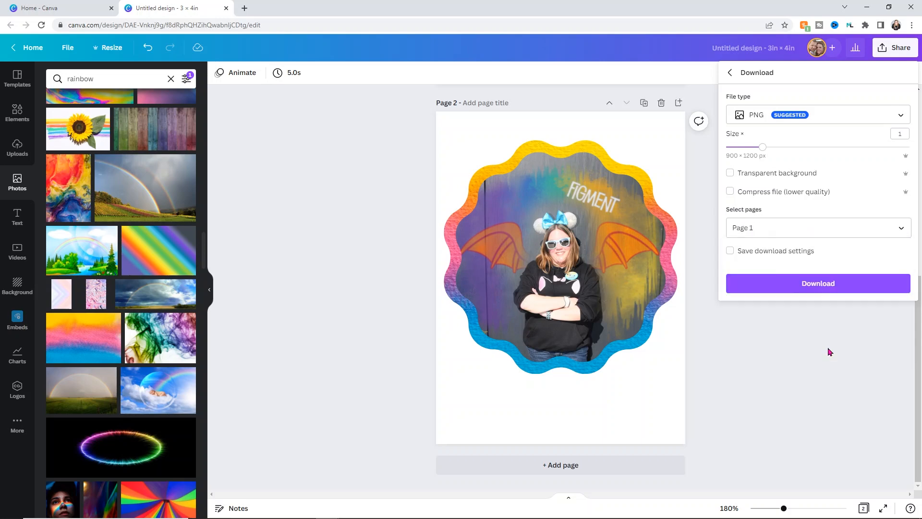
{"action": "left_click", "coordinate": [813, 283]}
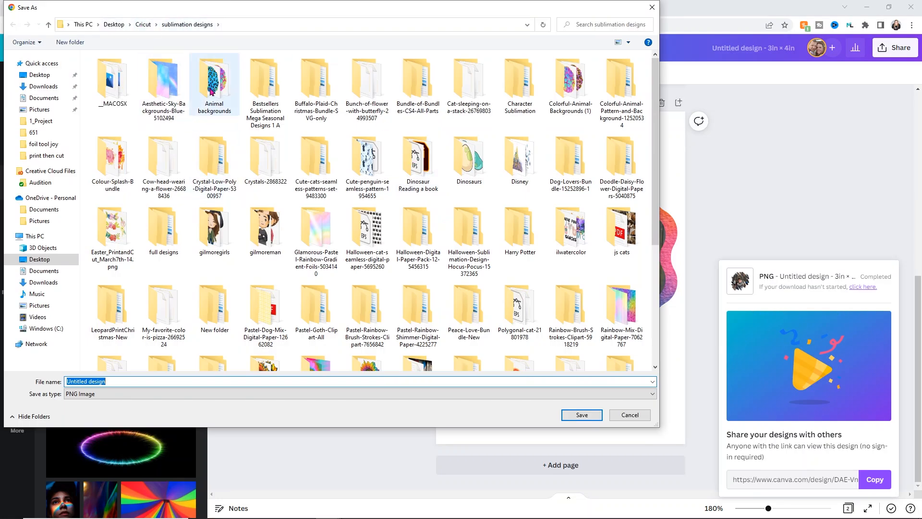
{"action": "type", "text": "Mug 1"}
{"action": "key", "text": "Return"}
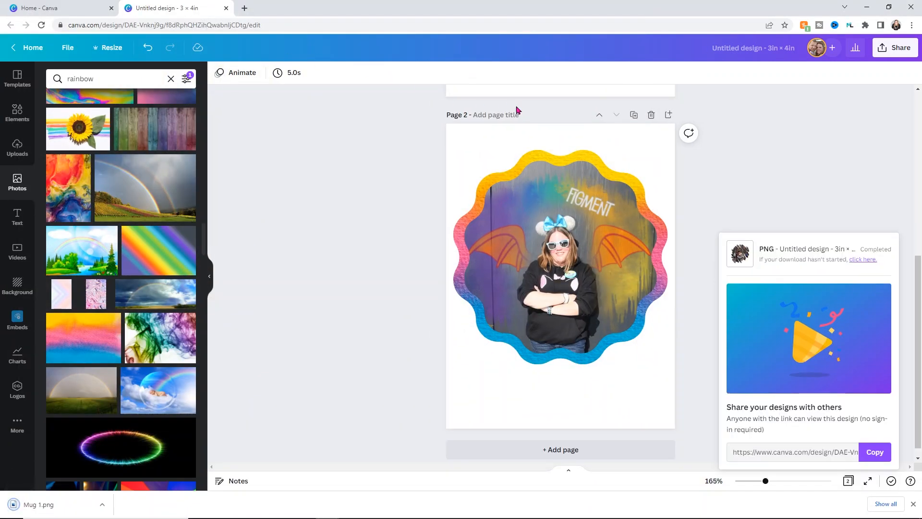
- Download only page 2 as a PNG and save it as "mug 2" in the sublimation designs folder
{"action": "left_click", "coordinate": [892, 56]}
{"action": "left_click", "coordinate": [769, 274]}
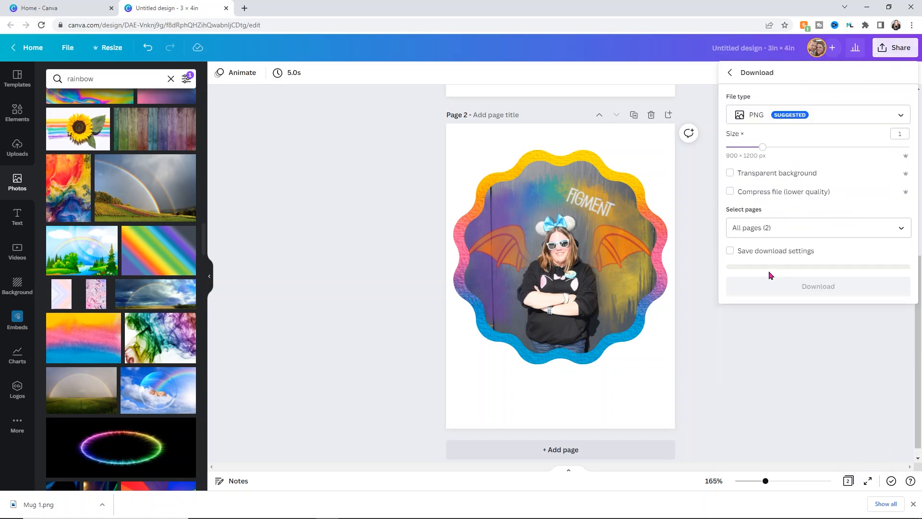
{"action": "left_click", "coordinate": [779, 230]}
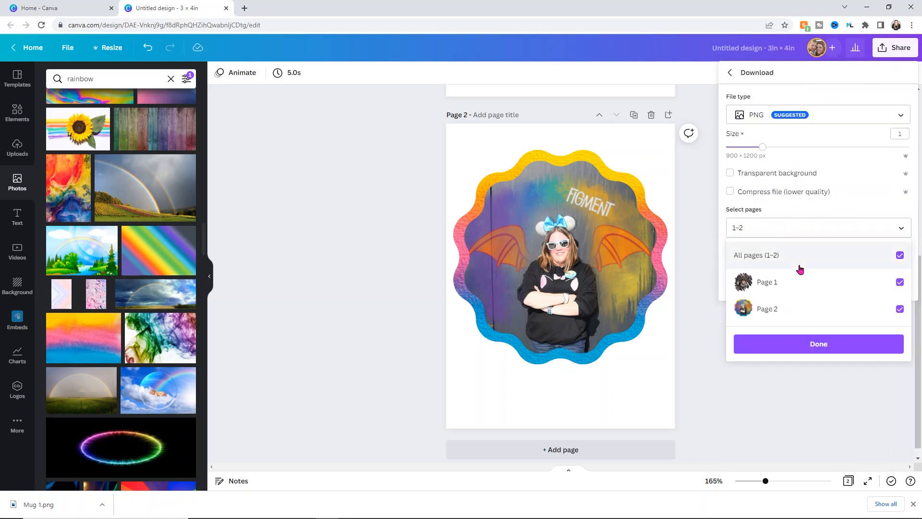
{"action": "left_click", "coordinate": [900, 282]}
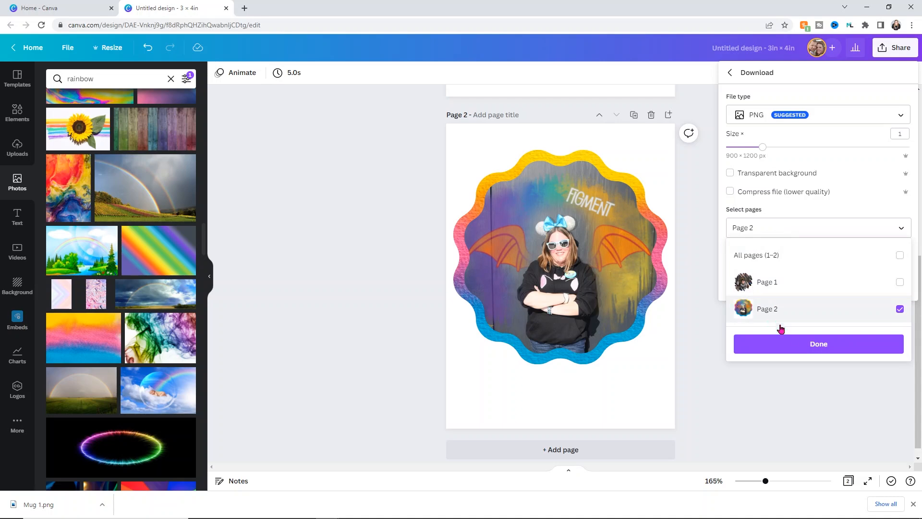
{"action": "left_click", "coordinate": [802, 344]}
{"action": "left_click", "coordinate": [821, 286]}
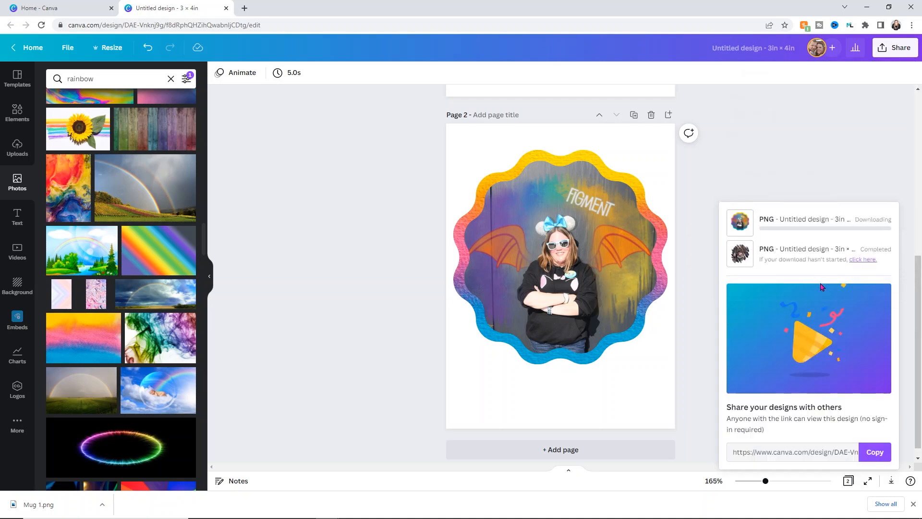
{"action": "type", "text": "mug"}
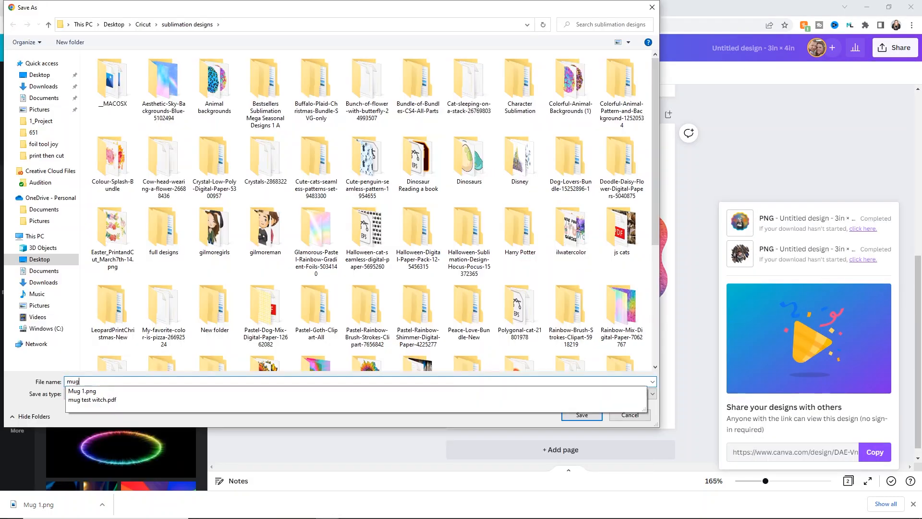
{"action": "type", "text": "2"}
{"action": "key", "text": "Return"}
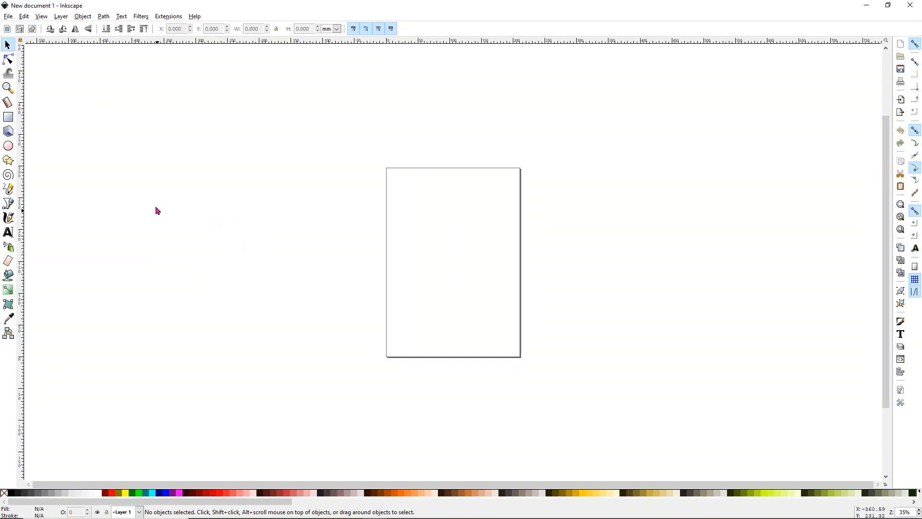
- Import "Mug 1" from the sublimation designs folder as an embedded PNG and place it in the upper part of the page
{"action": "left_click", "coordinate": [9, 18]}
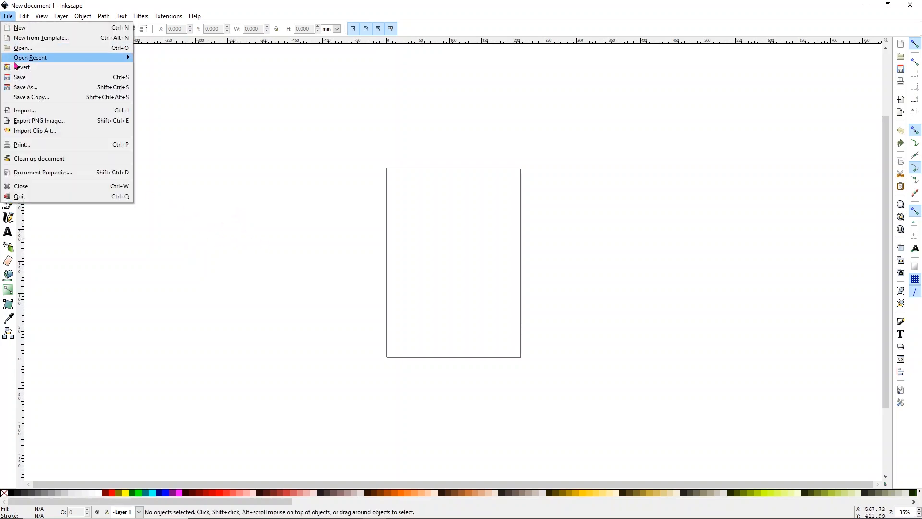
{"action": "left_click", "coordinate": [24, 111]}
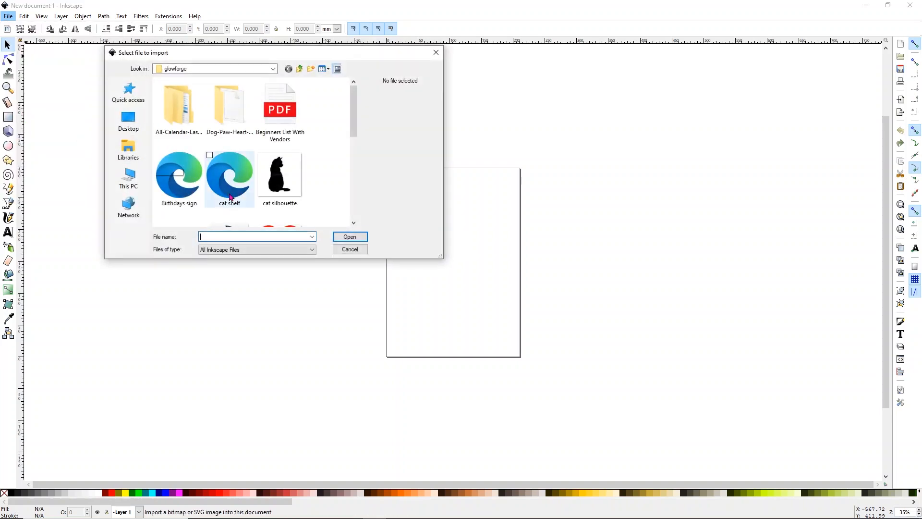
{"action": "left_click", "coordinate": [300, 69]}
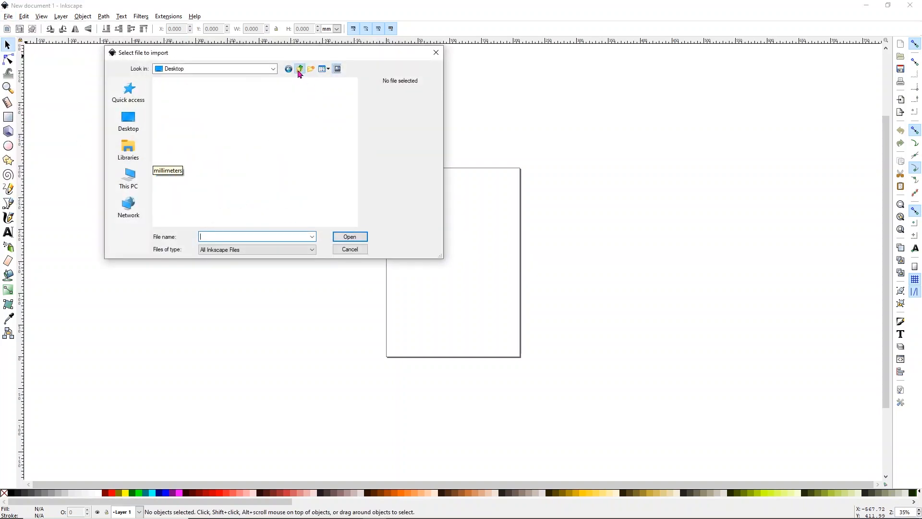
{"action": "double_click", "coordinate": [288, 127]}
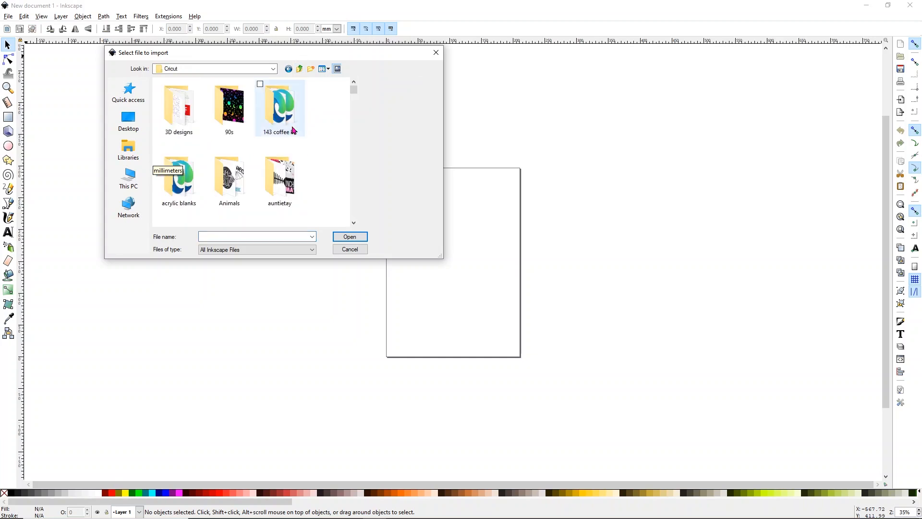
{"action": "scroll", "coordinate": [298, 132], "scroll_direction": "down", "scroll_amount": 10}
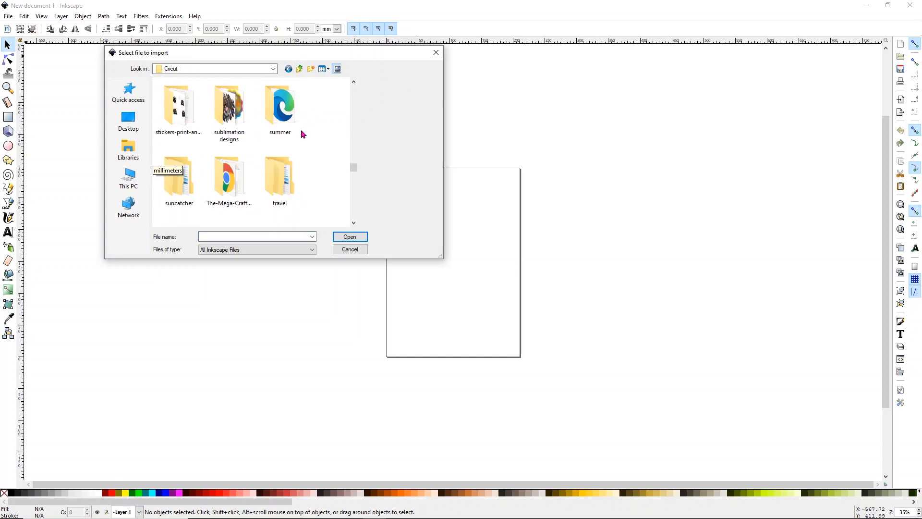
{"action": "double_click", "coordinate": [245, 117]}
{"action": "scroll", "coordinate": [315, 140], "scroll_direction": "down", "scroll_amount": 15}
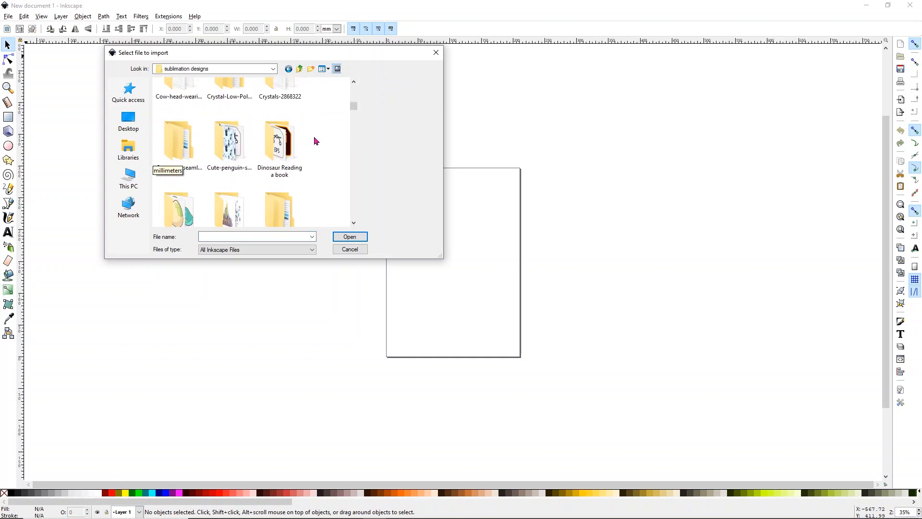
{"action": "scroll", "coordinate": [315, 140], "scroll_direction": "down", "scroll_amount": 5}
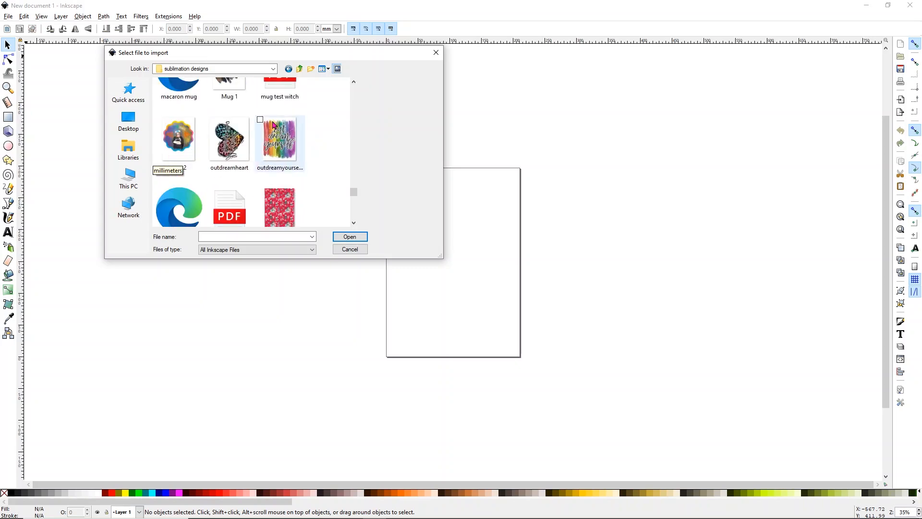
{"action": "double_click", "coordinate": [235, 90]}
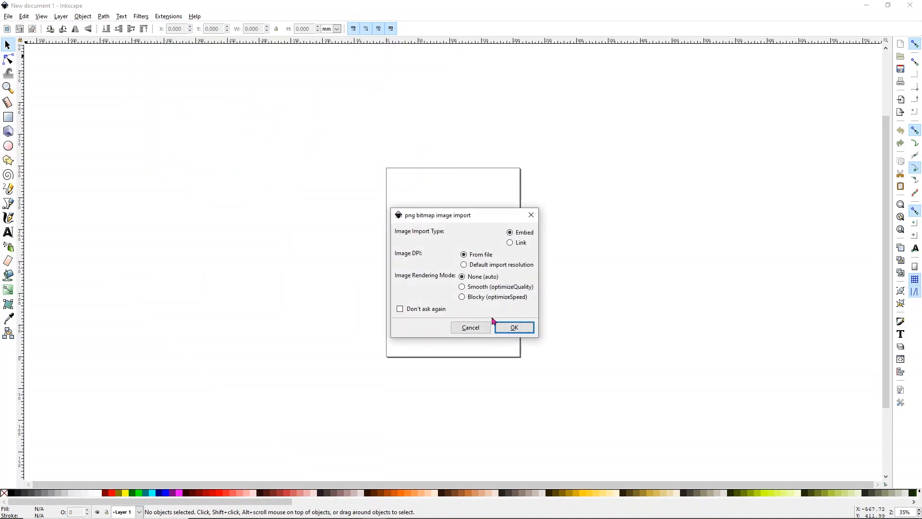
{"action": "left_click", "coordinate": [514, 327]}
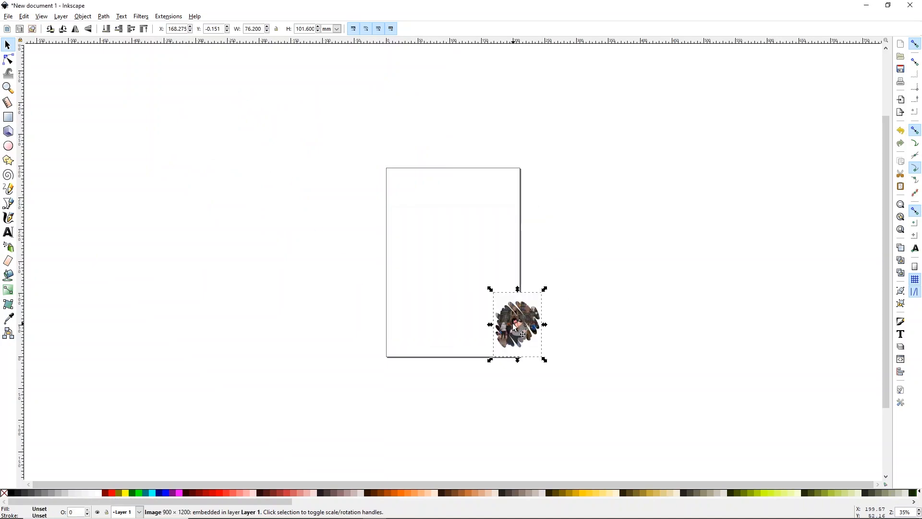
{"action": "left_click_drag", "start_coordinate": [512, 321], "coordinate": [424, 216]}
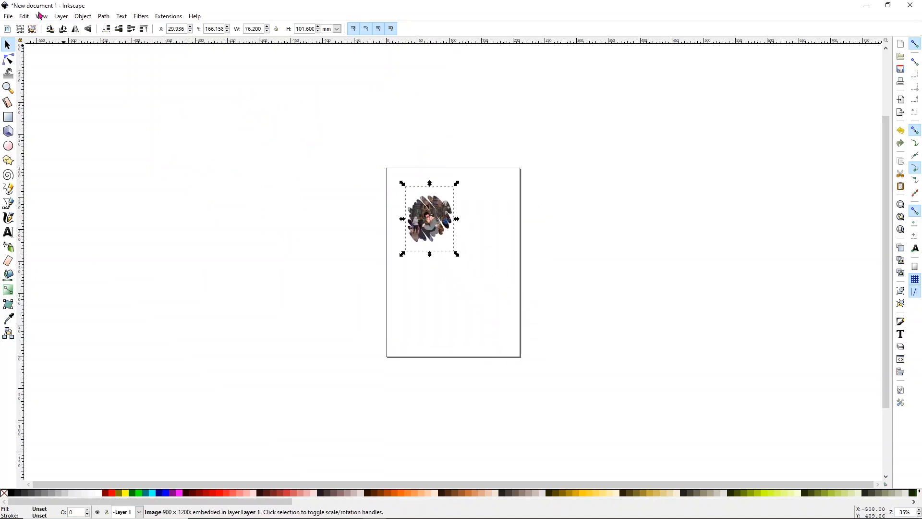
- Import the "mug 2" PNG as an embedded image and place it on the page below the brush-stroke photo
{"action": "left_click", "coordinate": [9, 16]}
{"action": "left_click", "coordinate": [35, 112]}
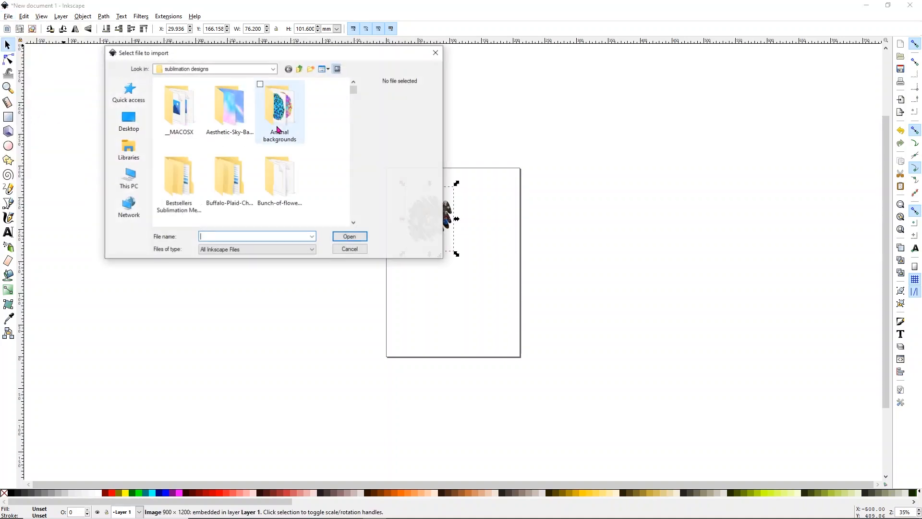
{"action": "scroll", "coordinate": [307, 135], "scroll_direction": "down", "scroll_amount": 6}
{"action": "scroll", "coordinate": [316, 138], "scroll_direction": "down", "scroll_amount": 10}
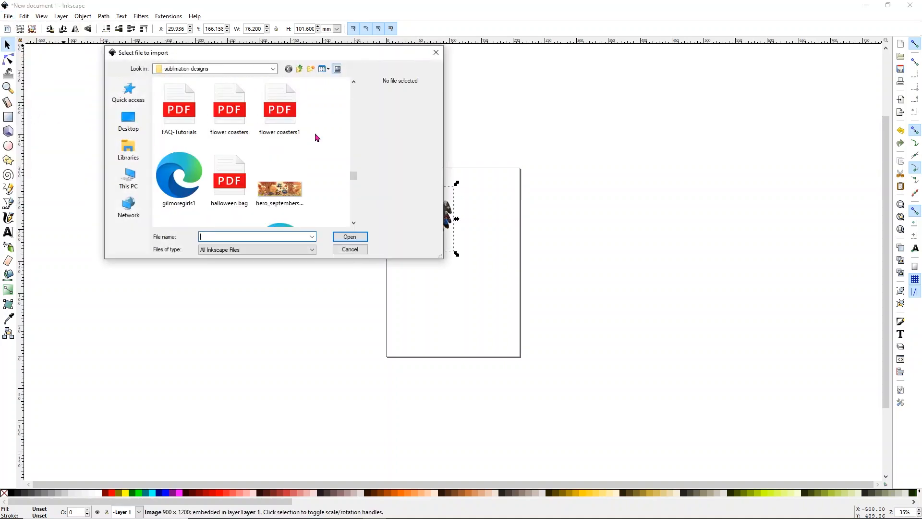
{"action": "left_click", "coordinate": [182, 162]}
{"action": "double_click", "coordinate": [181, 161]}
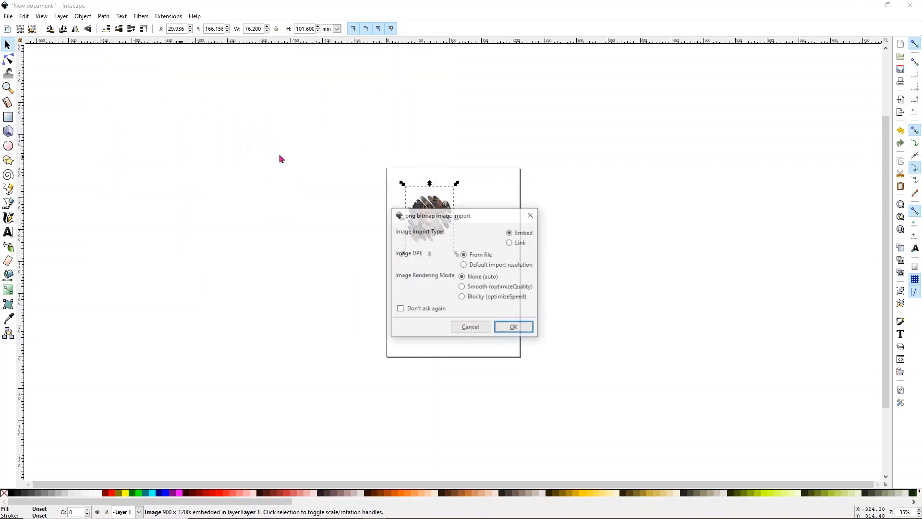
{"action": "left_click", "coordinate": [514, 325]}
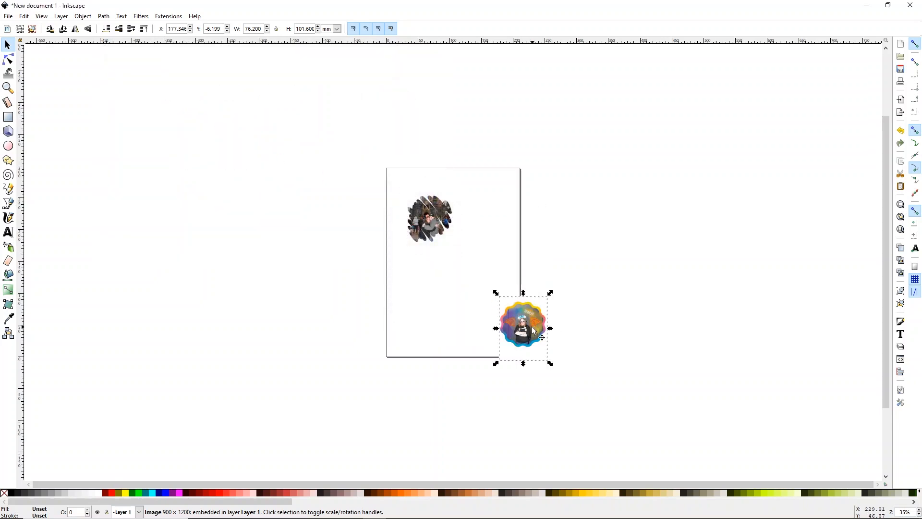
{"action": "left_click_drag", "start_coordinate": [531, 330], "coordinate": [437, 303]}
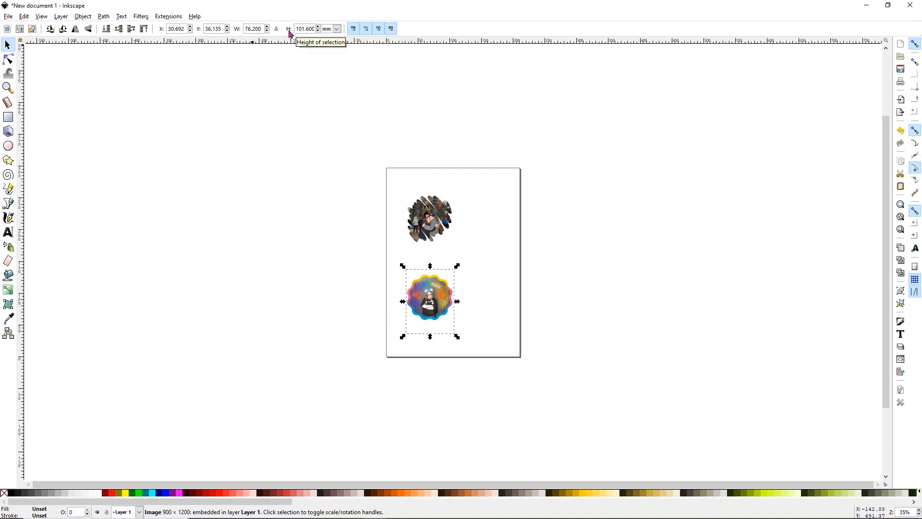
- Switch the measurement units to inches and check the width and height of both imported images
{"action": "left_click", "coordinate": [337, 29]}
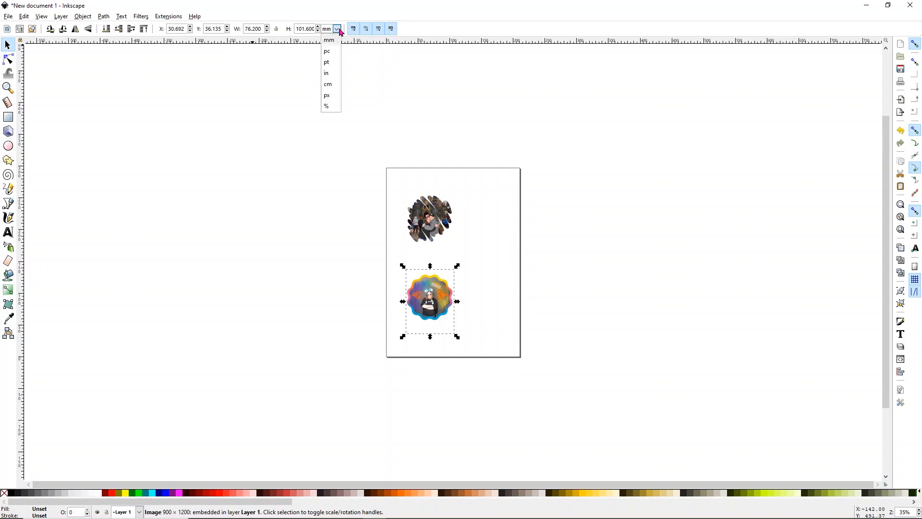
{"action": "left_click", "coordinate": [326, 73]}
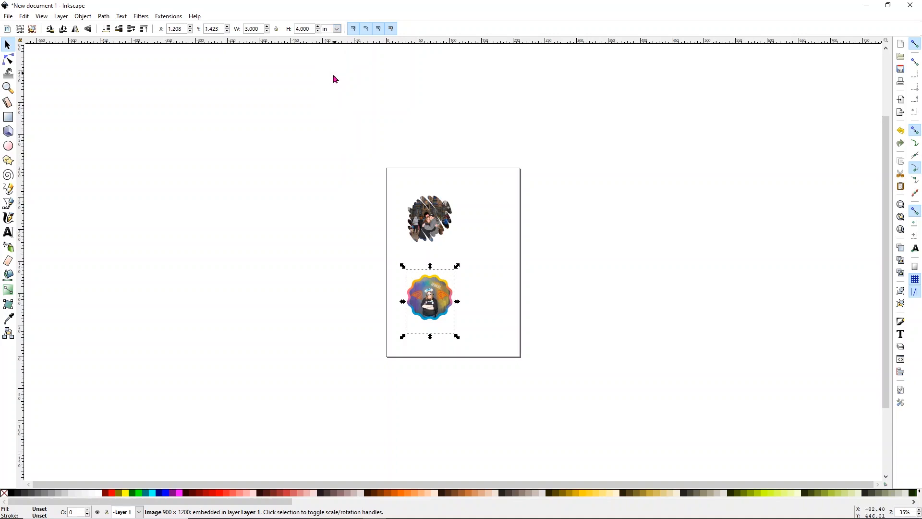
{"action": "left_click", "coordinate": [431, 212]}
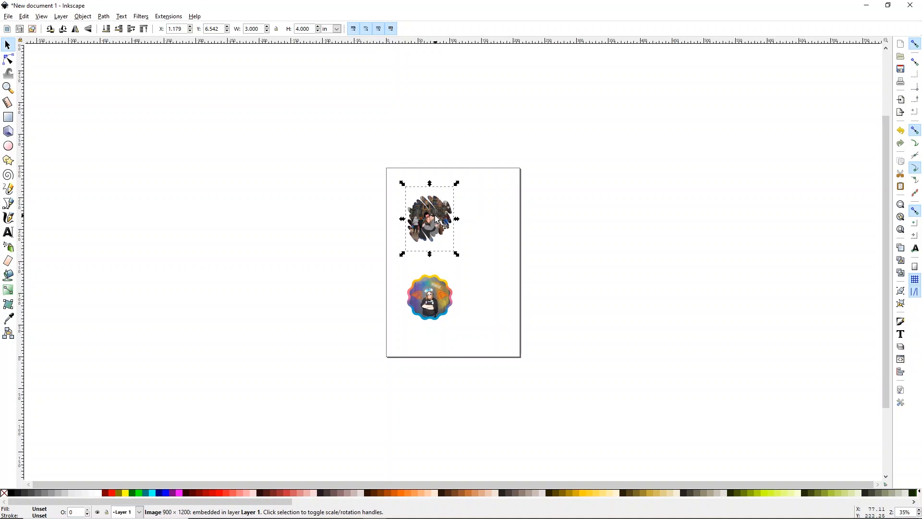
- Move the brush-stroke photo nearer the page's top edge, duplicate it and set the two copies side by side
{"action": "left_click_drag", "start_coordinate": [431, 213], "coordinate": [425, 193]}
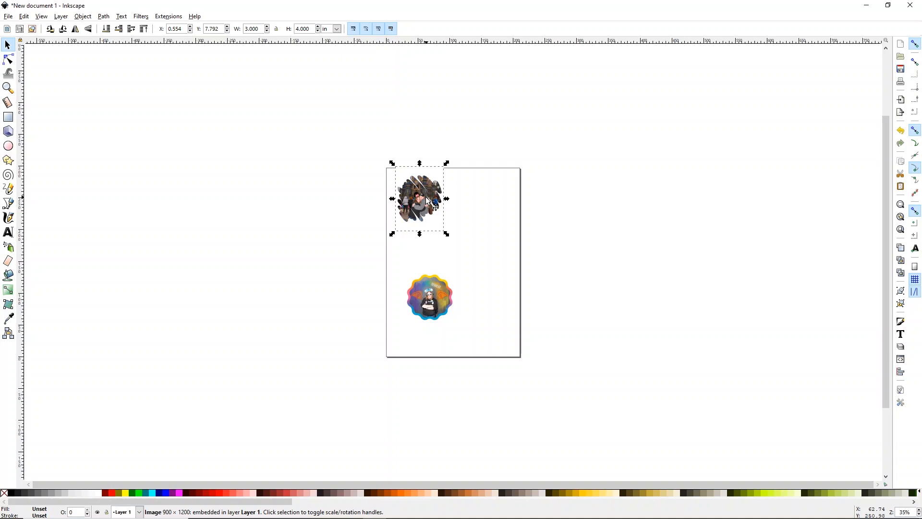
{"action": "right_click", "coordinate": [427, 197]}
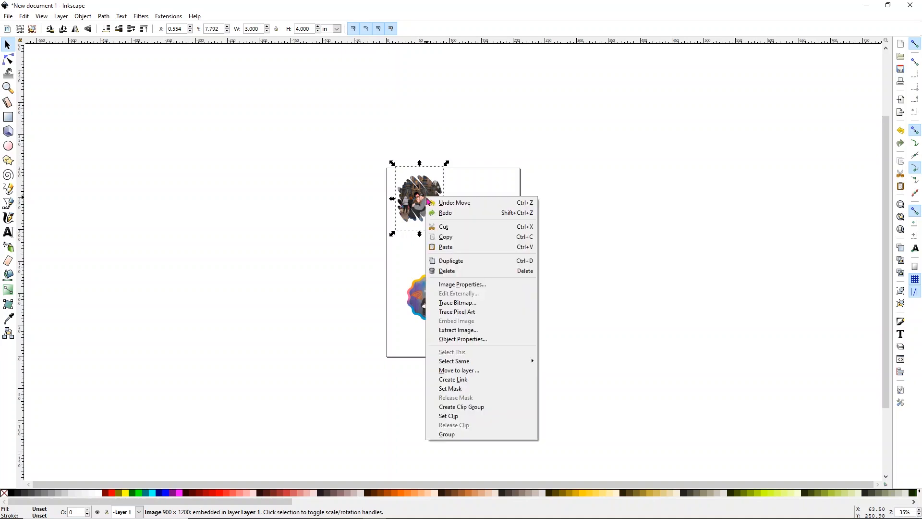
{"action": "left_click", "coordinate": [453, 266]}
{"action": "left_click_drag", "start_coordinate": [426, 202], "coordinate": [490, 203]}
{"action": "left_click_drag", "start_coordinate": [420, 196], "coordinate": [477, 202]}
- Duplicate the scalloped photo and arrange the two copies side by side below the brush-stroke pair
{"action": "left_click", "coordinate": [438, 292]}
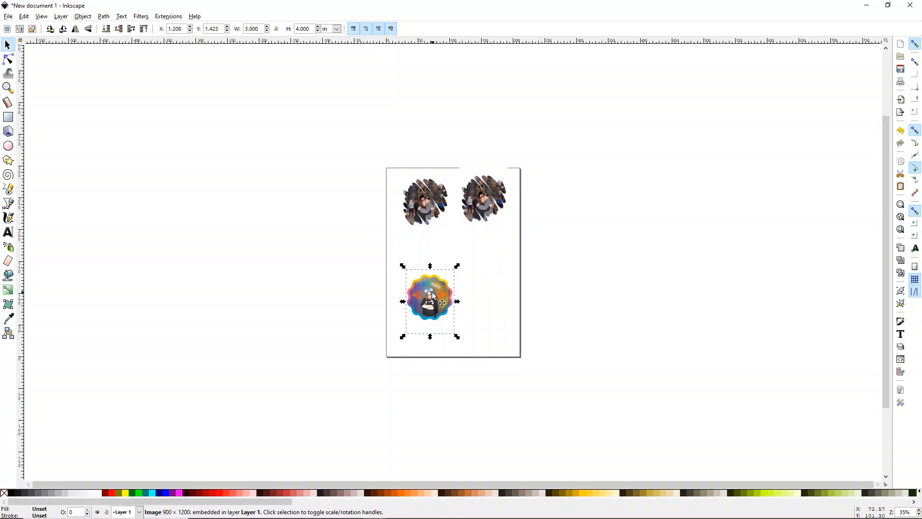
{"action": "right_click", "coordinate": [441, 295]}
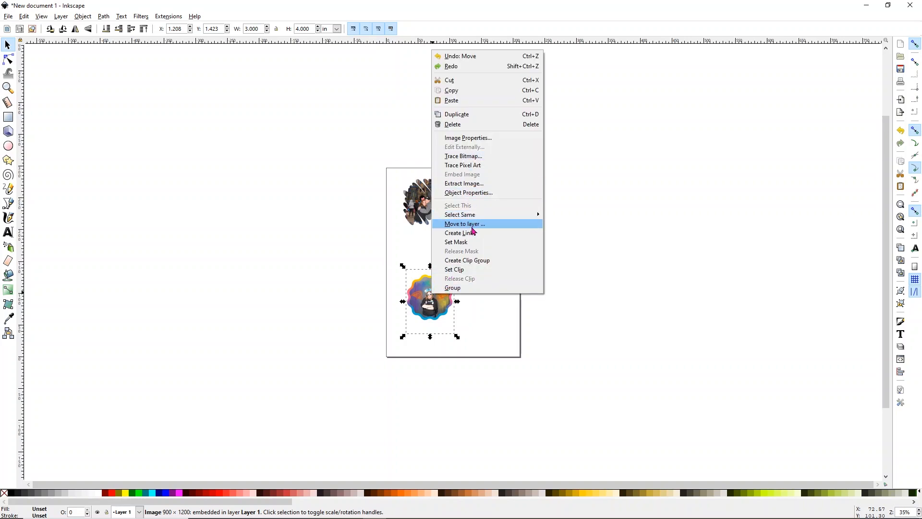
{"action": "left_click", "coordinate": [461, 114]}
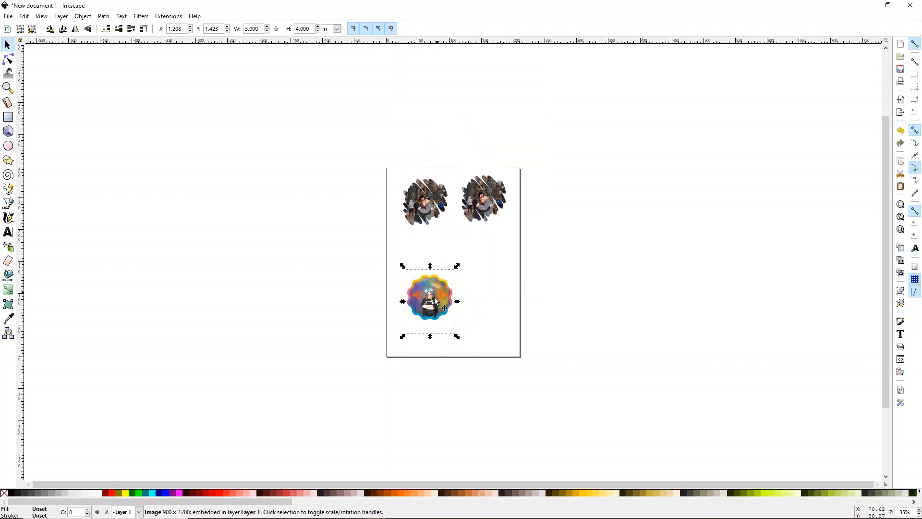
{"action": "left_click_drag", "start_coordinate": [438, 303], "coordinate": [428, 280]}
{"action": "left_click_drag", "start_coordinate": [485, 263], "coordinate": [491, 278]}
- Adjust the right brush-stroke copy and both scalloped photos to line the four images up in two columns
{"action": "left_click_drag", "start_coordinate": [489, 199], "coordinate": [491, 206]}
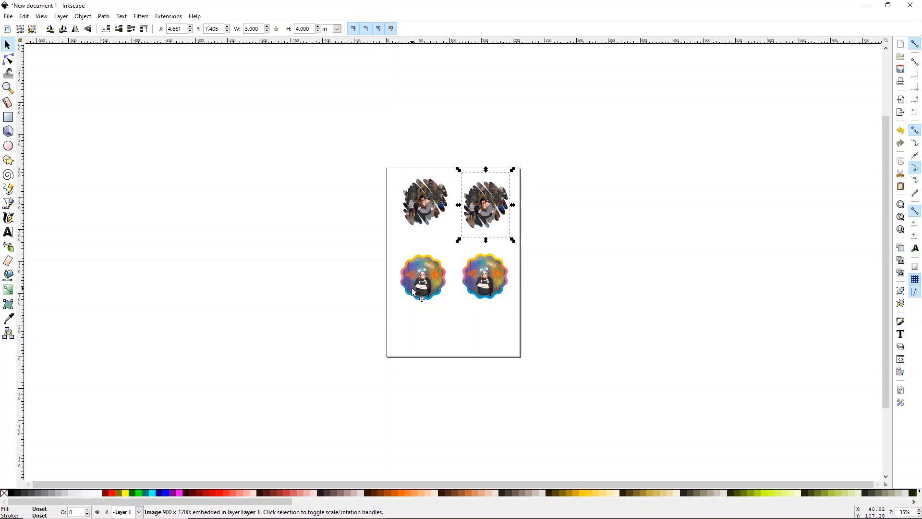
{"action": "left_click_drag", "start_coordinate": [412, 289], "coordinate": [415, 284]}
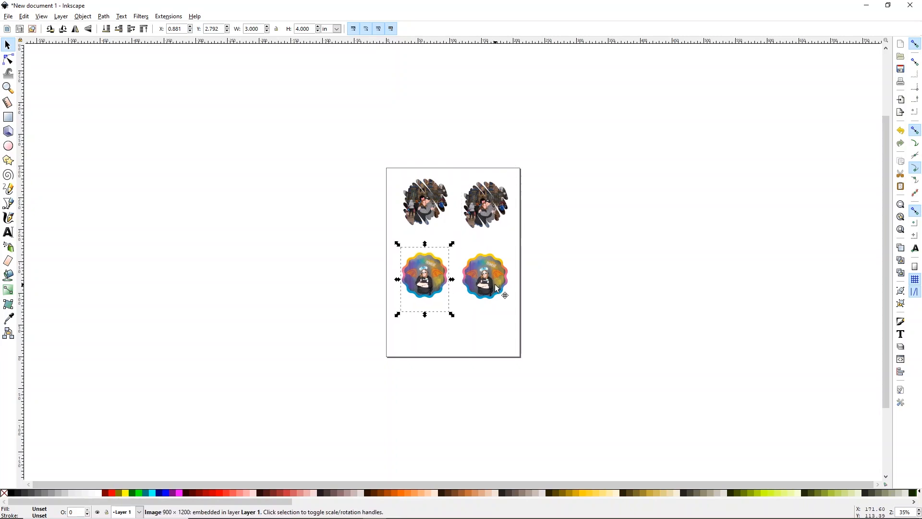
{"action": "left_click_drag", "start_coordinate": [497, 293], "coordinate": [495, 285]}
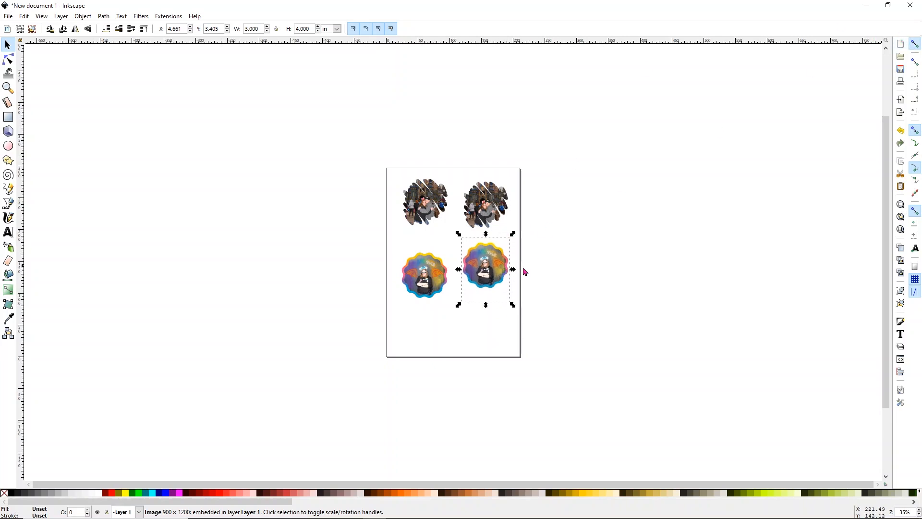
{"action": "left_click_drag", "start_coordinate": [477, 283], "coordinate": [485, 256]}
- Turn off snapping and lower the right scalloped photo until it is level with the left one
{"action": "left_click", "coordinate": [916, 46]}
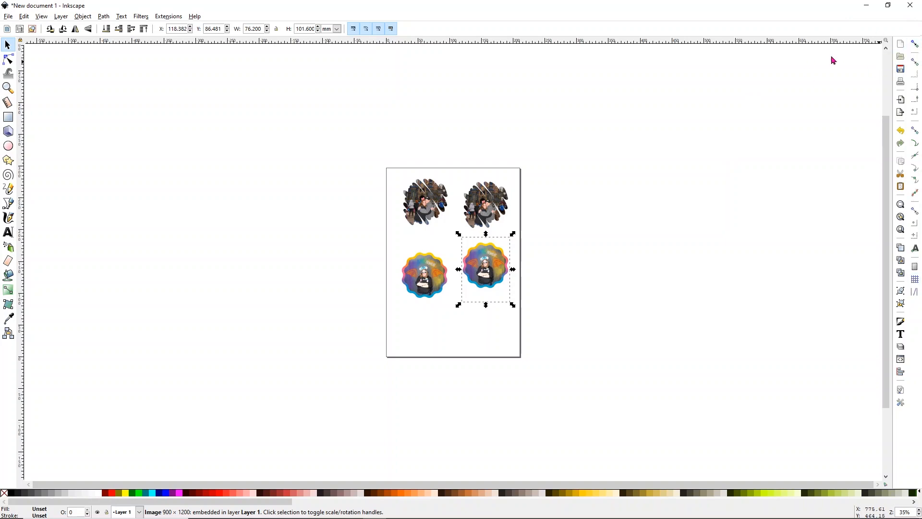
{"action": "left_click_drag", "start_coordinate": [499, 266], "coordinate": [499, 275]}
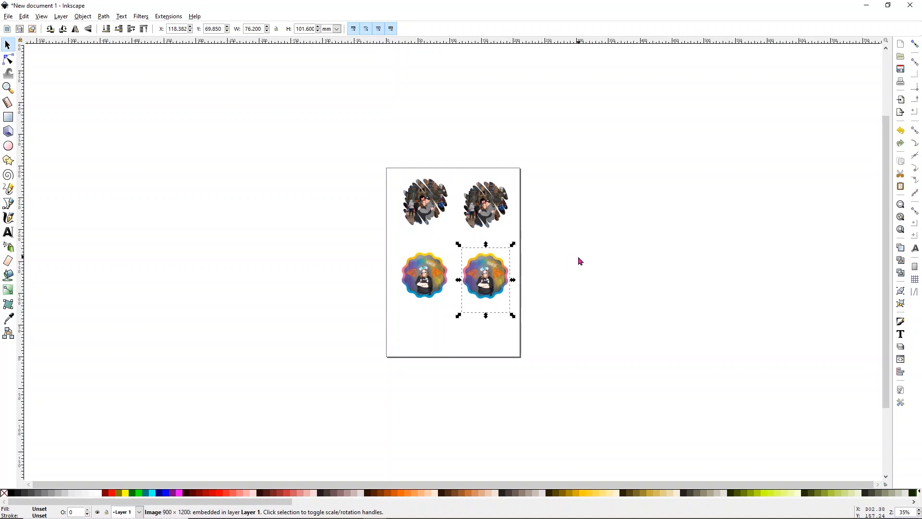
{"action": "left_click", "coordinate": [563, 331]}
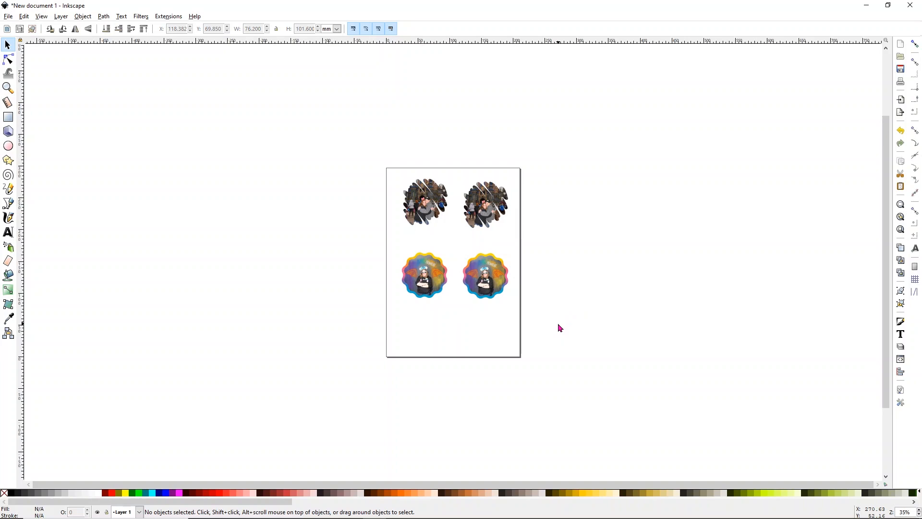
- Flip all four images horizontally together and shift them slightly down to clear the page's top edge
{"action": "left_click_drag", "start_coordinate": [586, 331], "coordinate": [336, 121]}
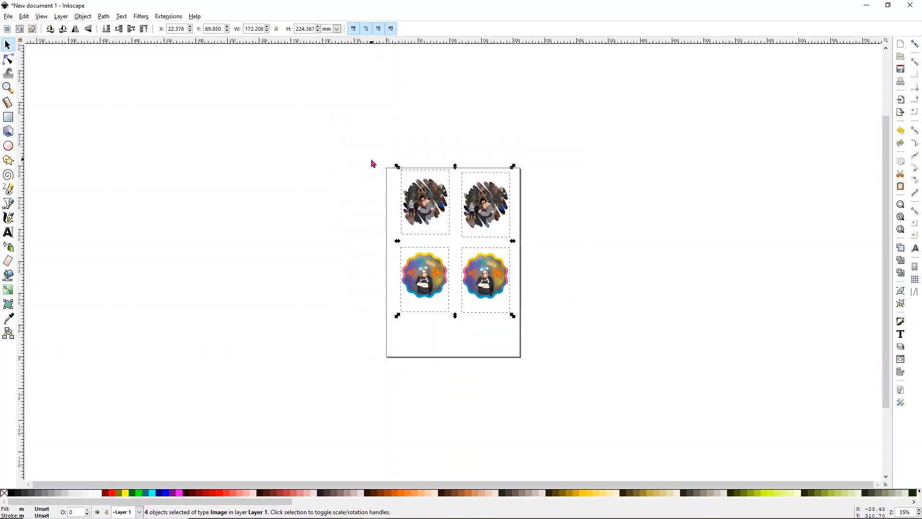
{"action": "left_click", "coordinate": [75, 32]}
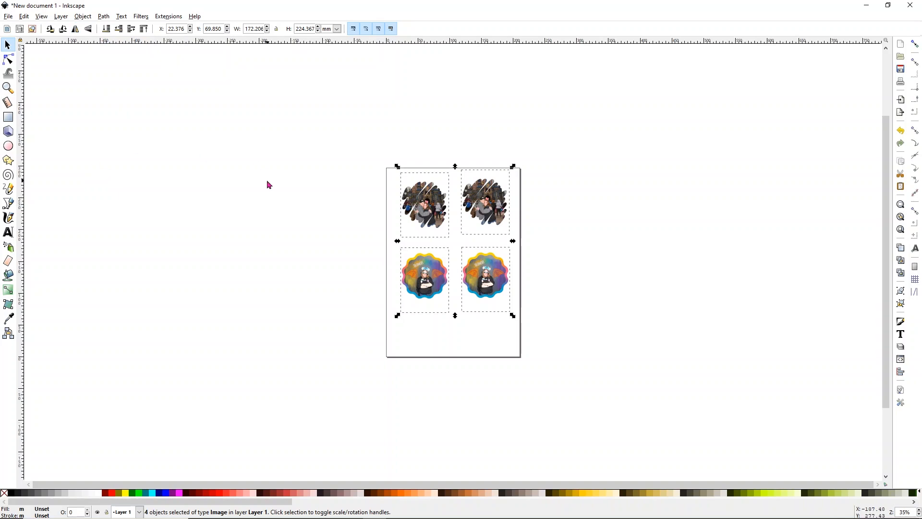
{"action": "left_click_drag", "start_coordinate": [429, 194], "coordinate": [429, 204]}
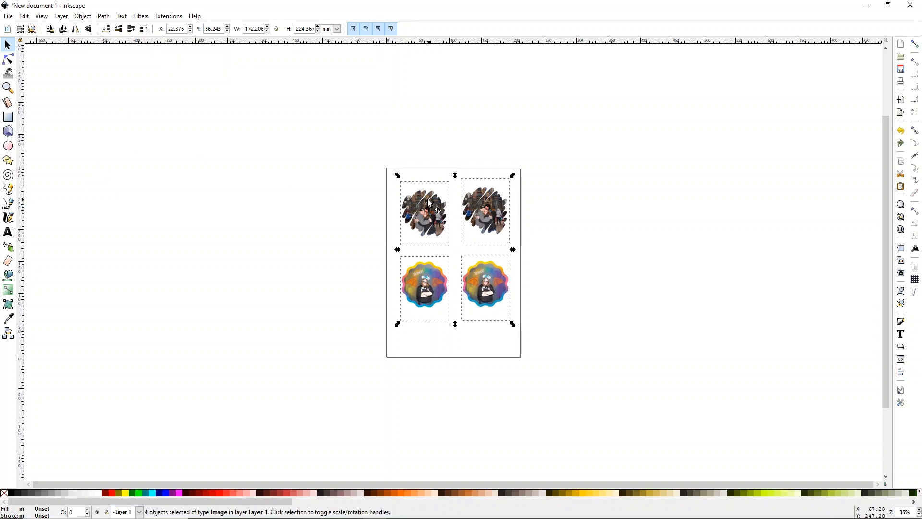
{"action": "left_click", "coordinate": [344, 184]}
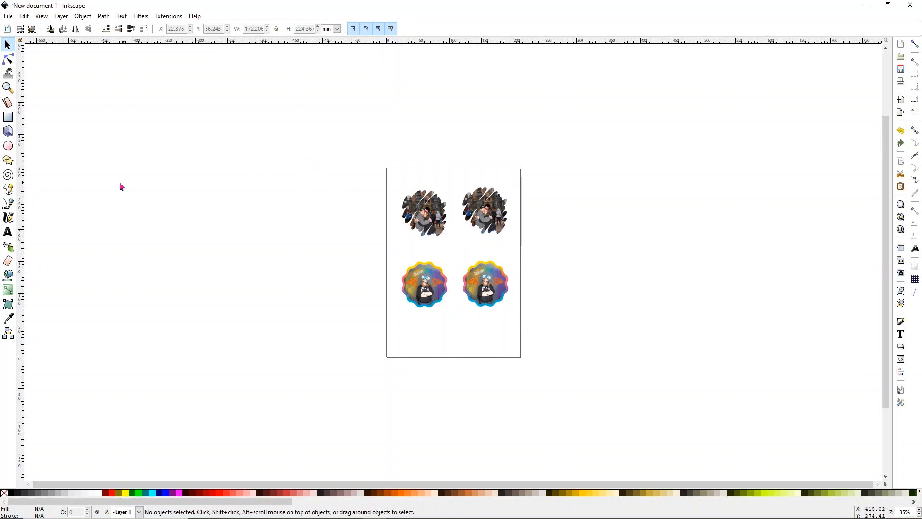
- Open the print preferences for the ST-4000 Series printer and set the document size to Letter (8.5 x 11 in) and the quality to High
{"action": "left_click", "coordinate": [8, 16]}
{"action": "left_click", "coordinate": [21, 144]}
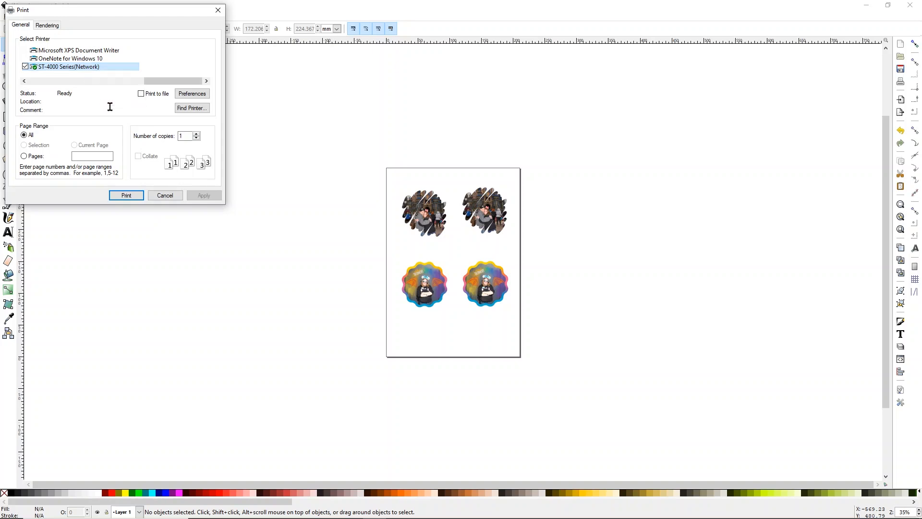
{"action": "left_click", "coordinate": [192, 94]}
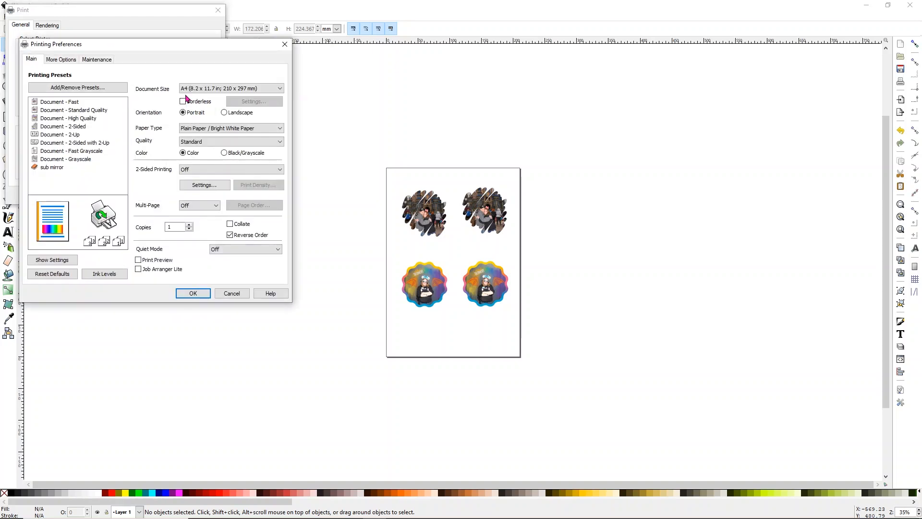
{"action": "left_click", "coordinate": [192, 92]}
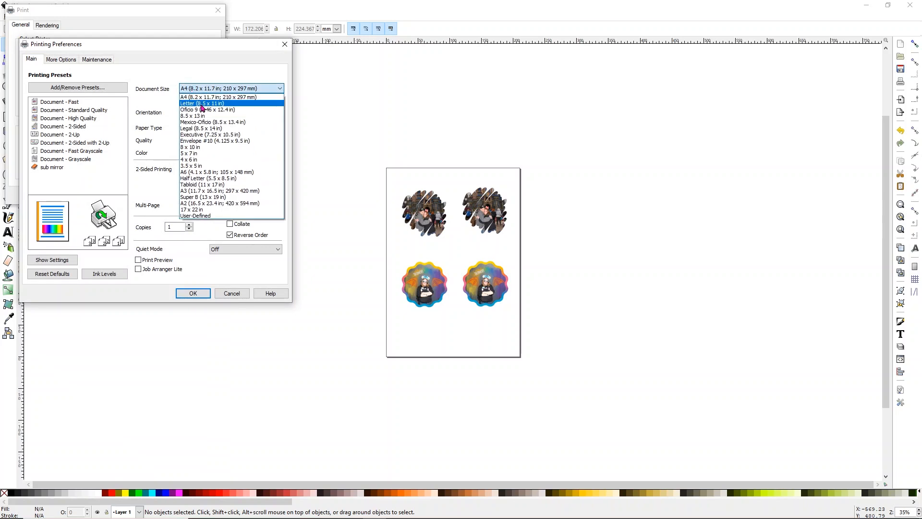
{"action": "left_click", "coordinate": [200, 103]}
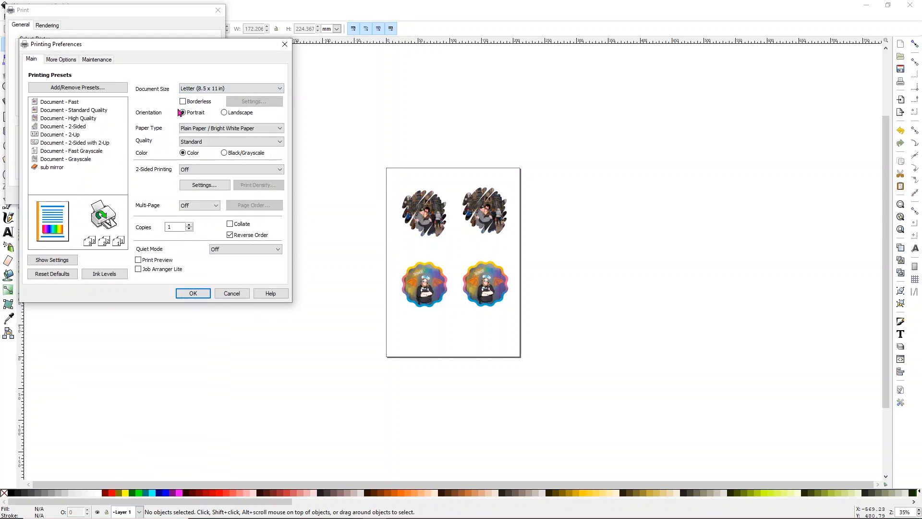
{"action": "left_click", "coordinate": [190, 144]}
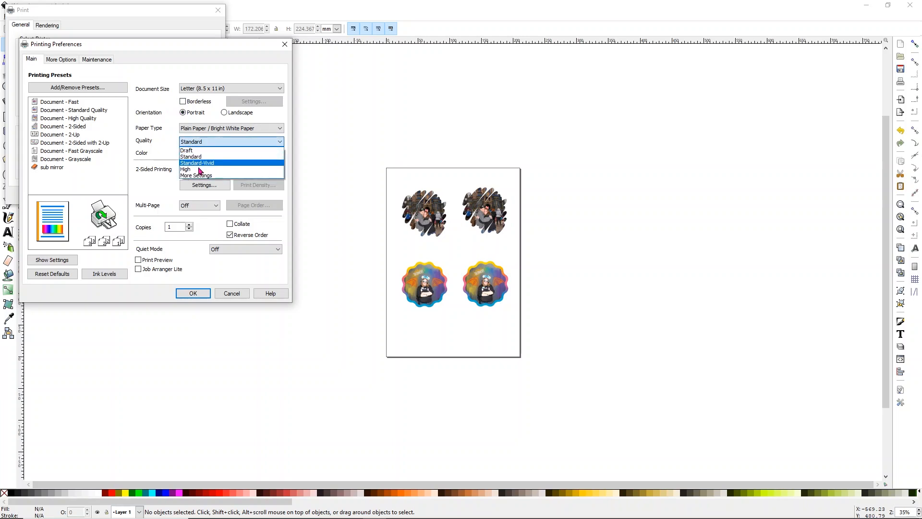
{"action": "left_click", "coordinate": [200, 169]}
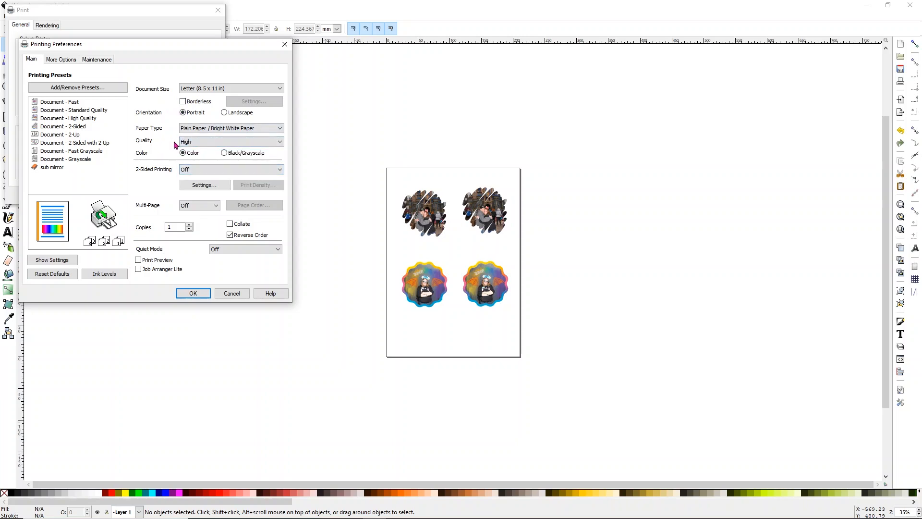
- Turn off High Speed printing and switch the printer's color correction to Custom
{"action": "left_click", "coordinate": [61, 59]}
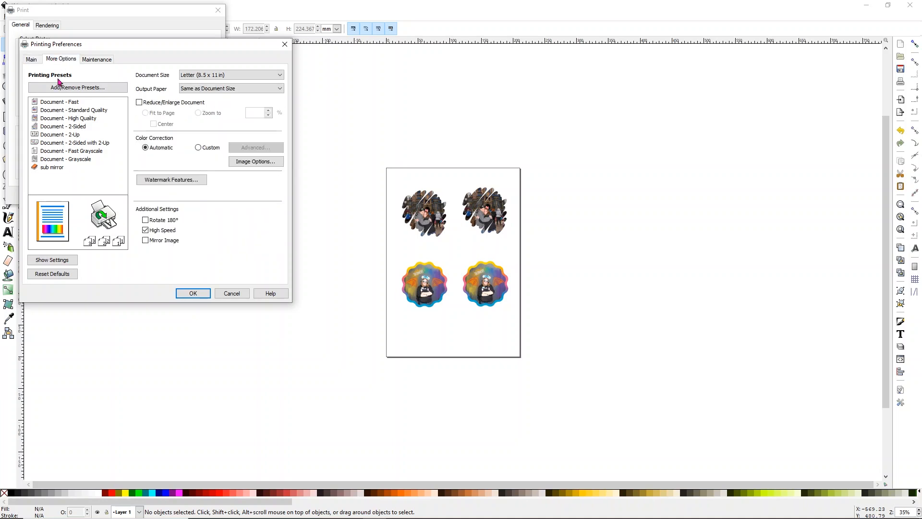
{"action": "left_click", "coordinate": [146, 231]}
{"action": "left_click", "coordinate": [198, 148]}
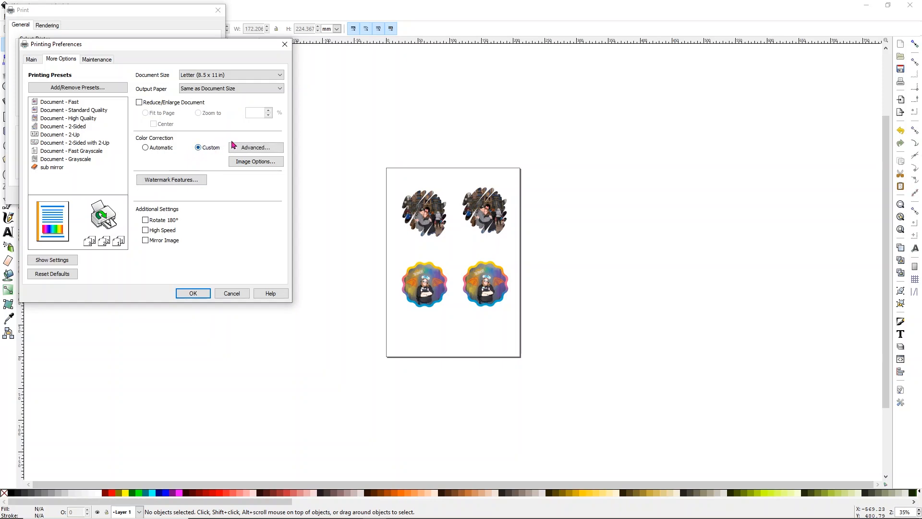
- Set the advanced color correction to Adobe RGB mode with the Slide Bar adjustment method, and accept the printing preferences
{"action": "left_click", "coordinate": [246, 147]}
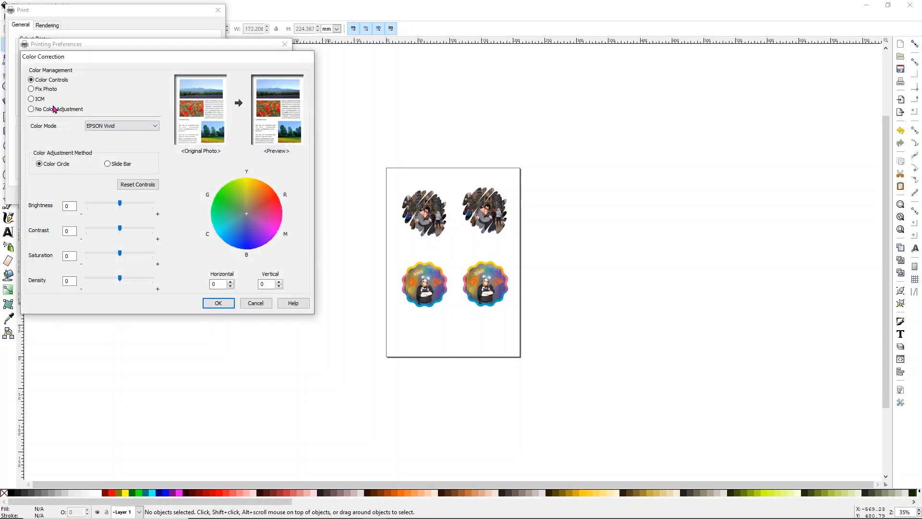
{"action": "left_click", "coordinate": [105, 126]}
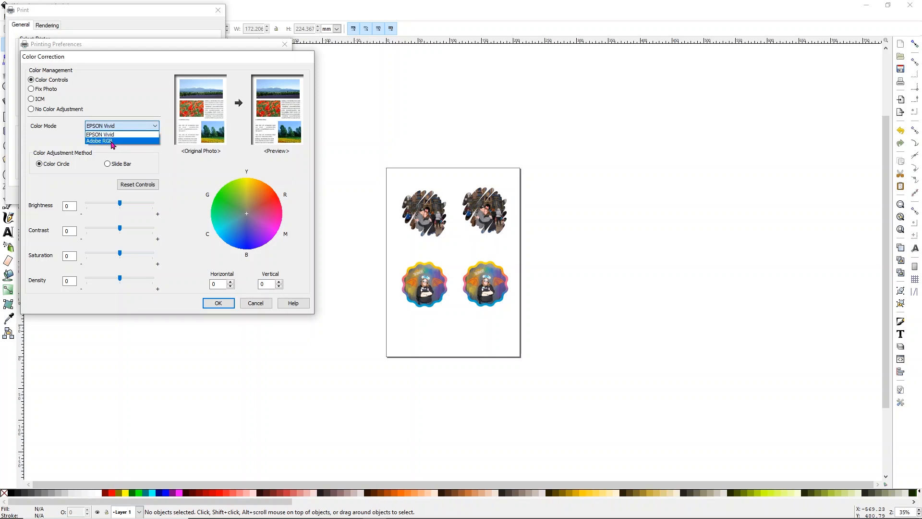
{"action": "left_click", "coordinate": [112, 142]}
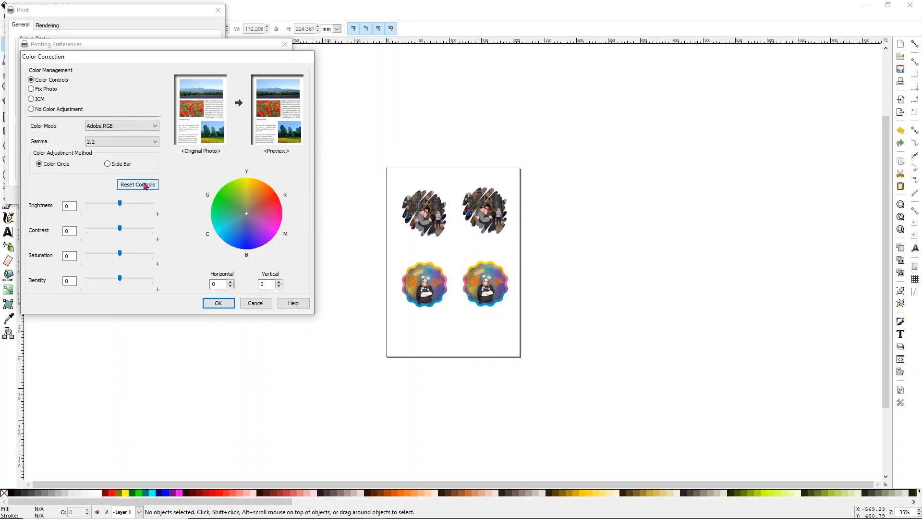
{"action": "left_click", "coordinate": [107, 164]}
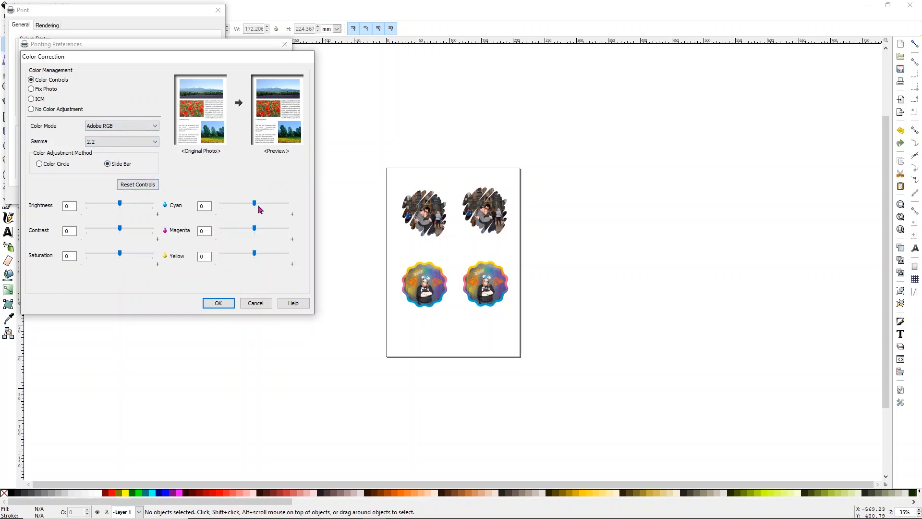
{"action": "left_click_drag", "start_coordinate": [256, 206], "coordinate": [264, 234]}
{"action": "left_click", "coordinate": [216, 302]}
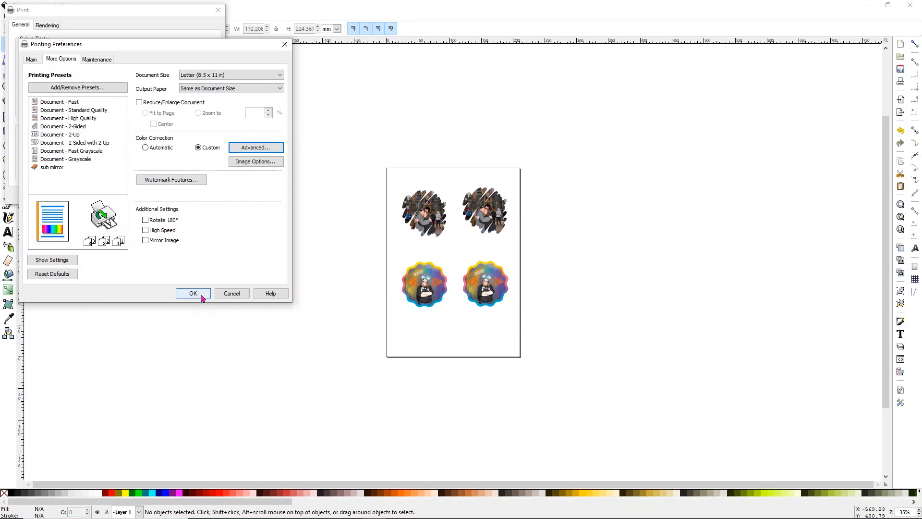
{"action": "left_click", "coordinate": [192, 293]}
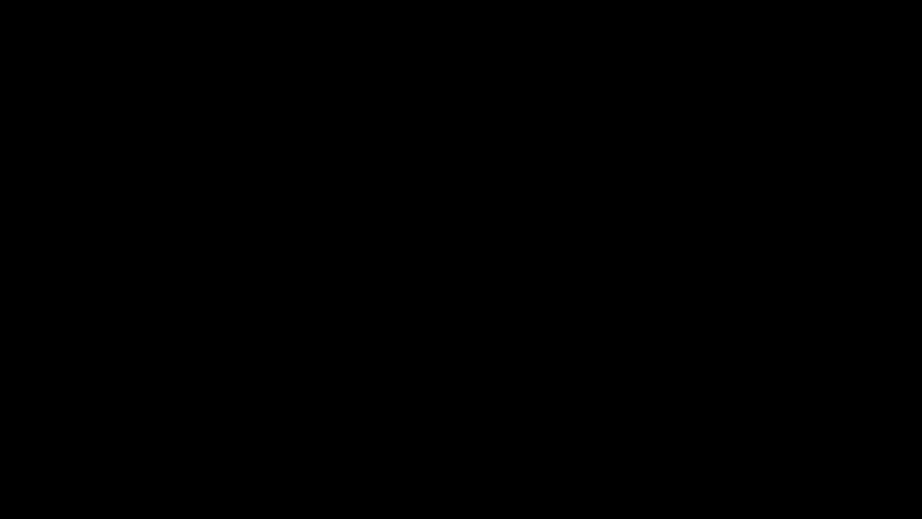